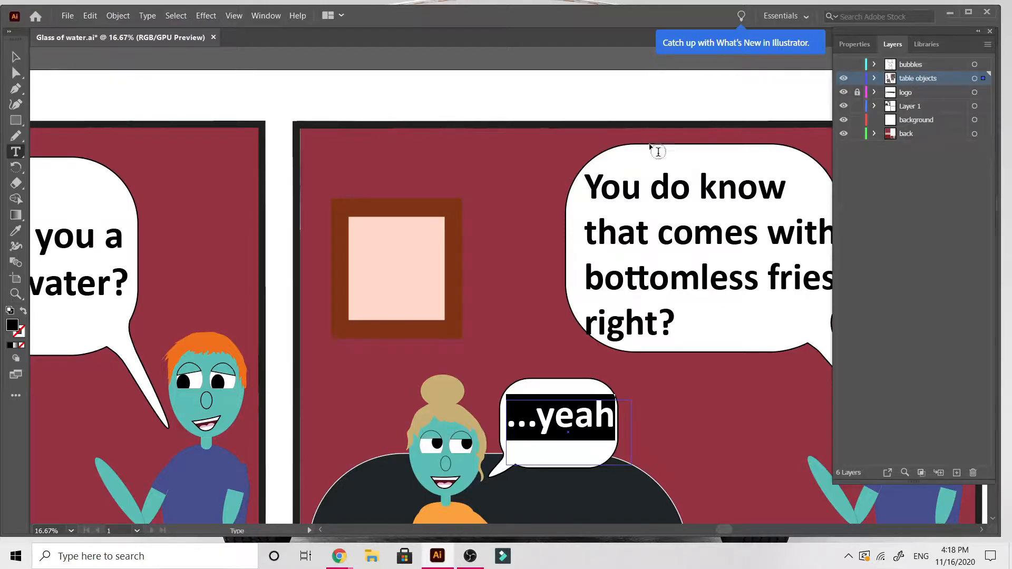
Step: Replace the seated woman's "...yeah" text with "yes please!" and widen its text frame so the phrase fits on one line
scroll(623, 219, "down", 5)
scroll(624, 219, "right", 3)
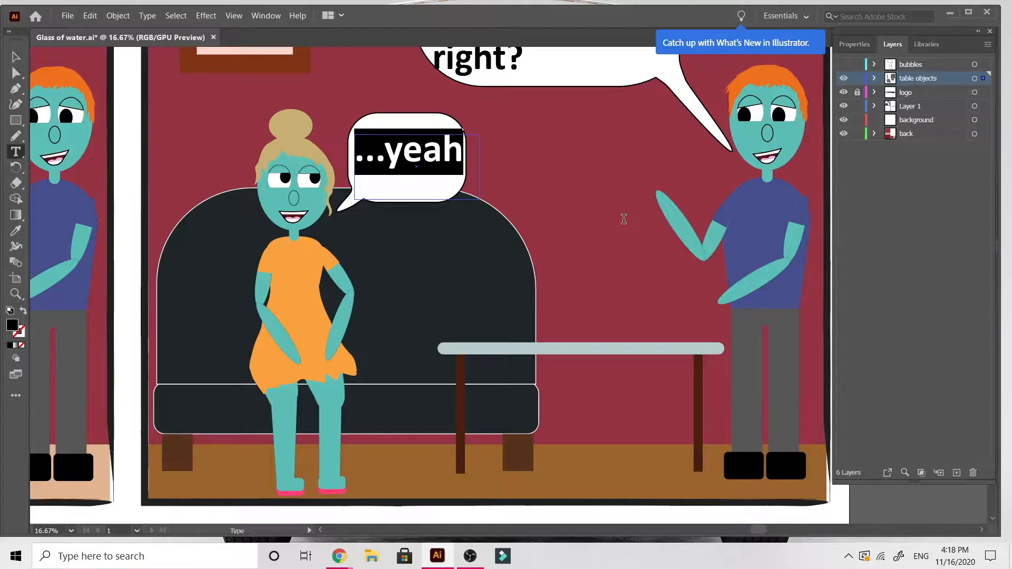
scroll(623, 219, "left", 1)
scroll(617, 219, "up", 1)
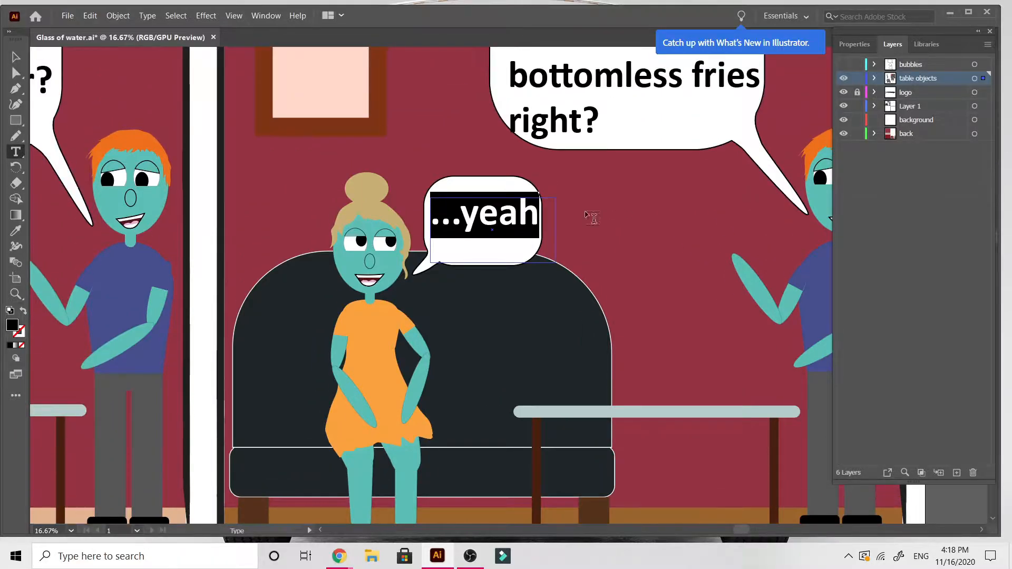
triple_click(501, 208)
type("y")
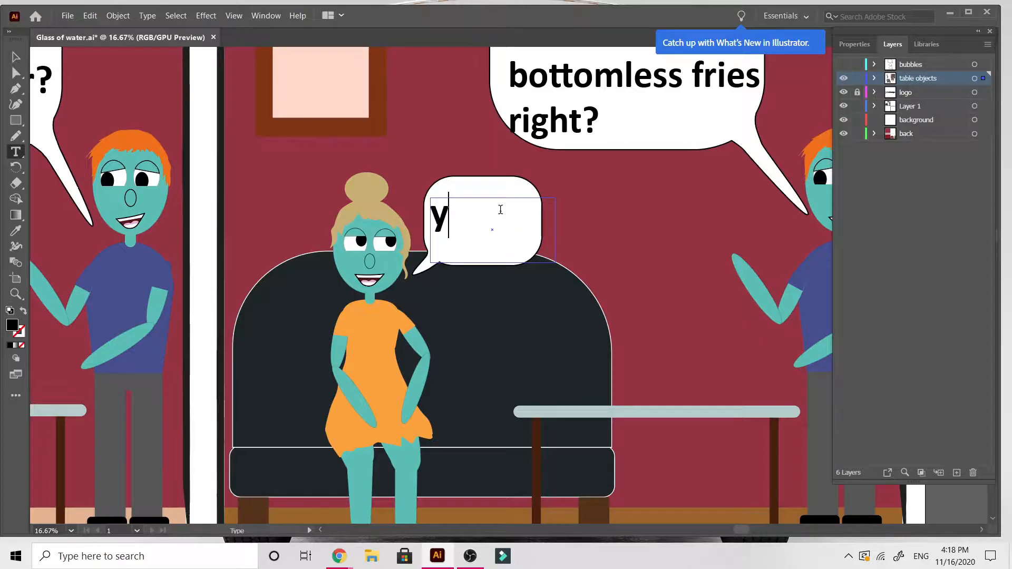
type("es ple")
key("BackSpace")
key("BackSpace")
key("BackSpace")
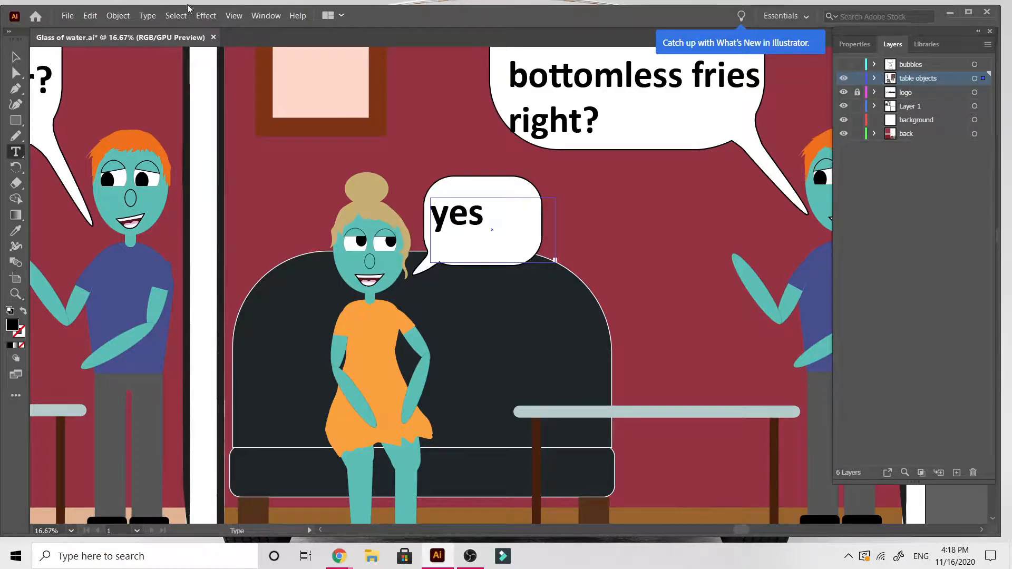
key("Escape")
left_click_drag(555, 261, 635, 262)
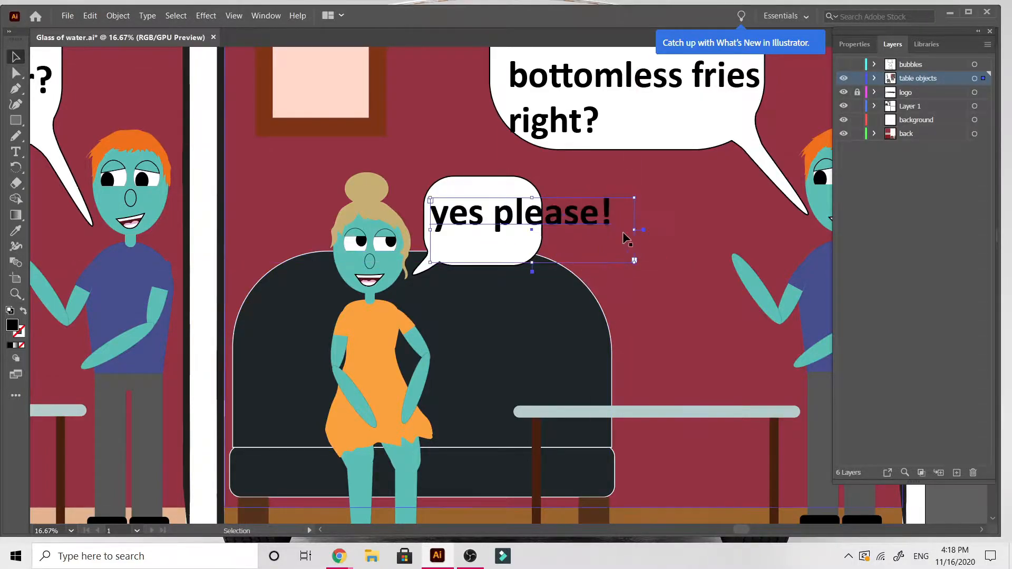
Step: Duplicate the woman's small speech bubble and place the copy just to the right of the original
left_click(501, 188)
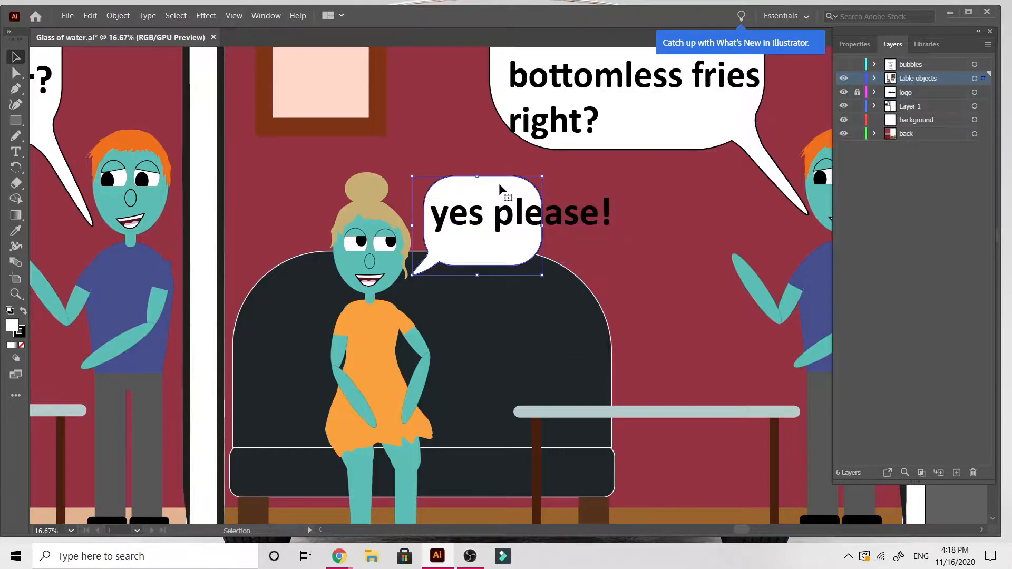
double_click(499, 183)
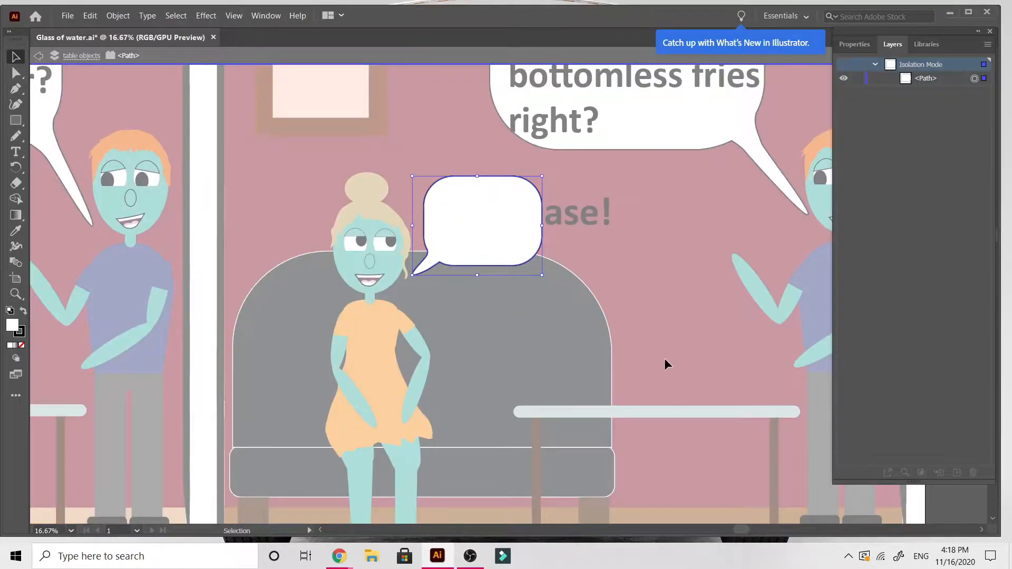
double_click(641, 266)
key("a")
key("ctrl+v")
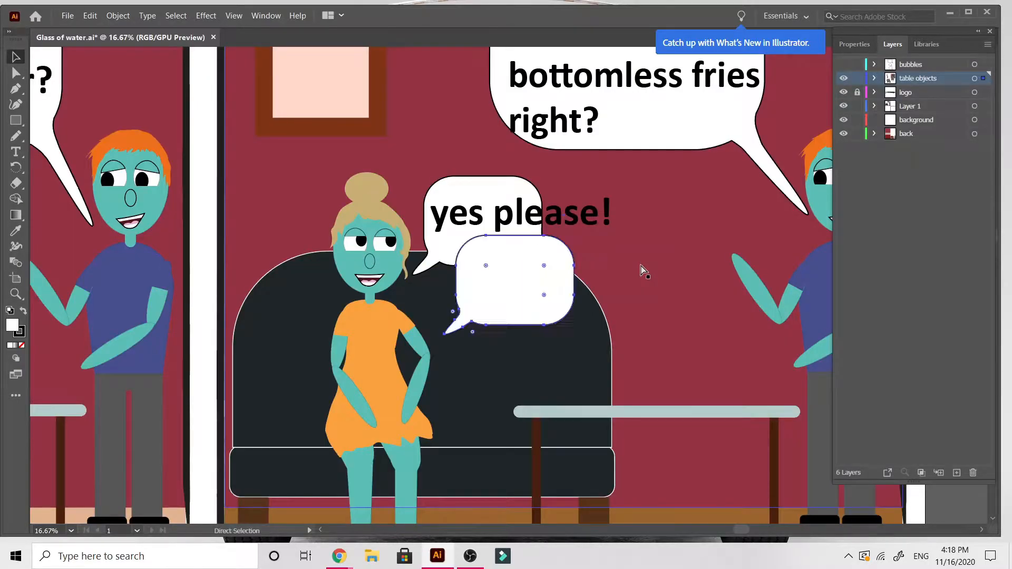
left_click_drag(560, 263, 586, 210)
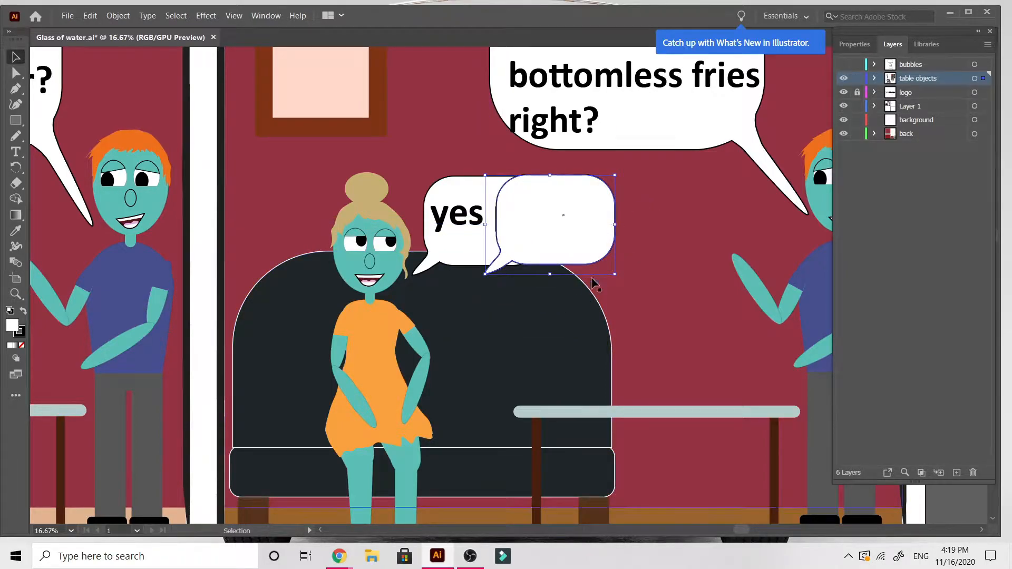
scroll(591, 271, "up", 2)
left_click_drag(599, 304, 705, 292)
Step: Remove the tail from the copied speech bubble by deleting its anchor points with the Pen tool
scroll(704, 292, "down", 3)
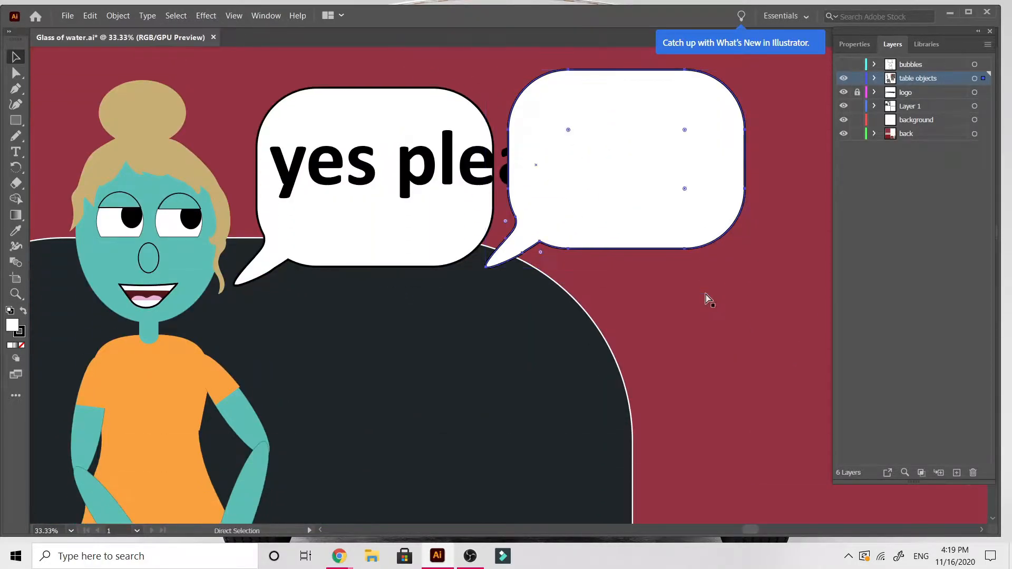
scroll(704, 292, "up", 1)
scroll(707, 295, "down", 5)
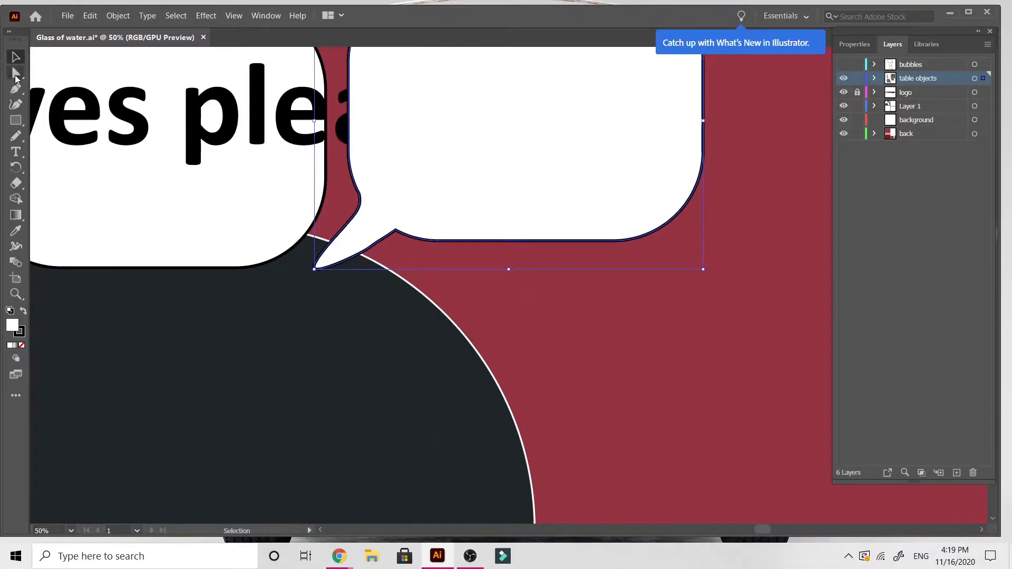
left_click(16, 104)
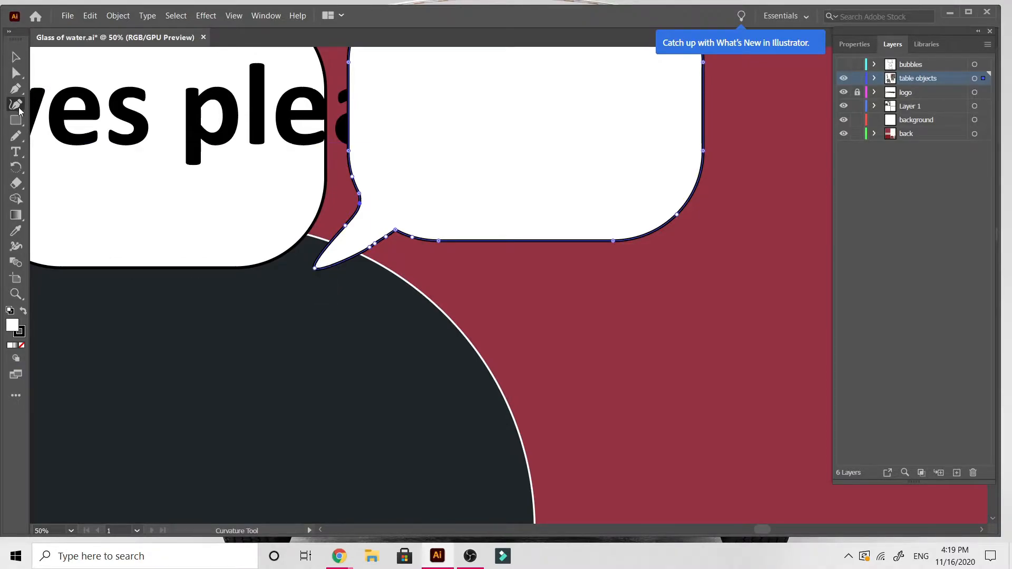
left_click(18, 93)
left_click(16, 107)
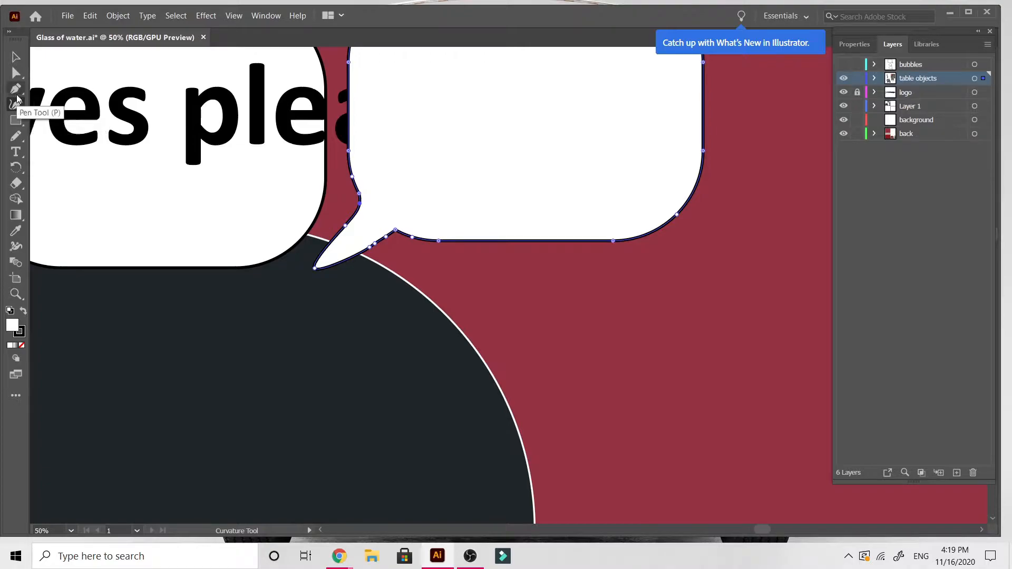
left_click(17, 94)
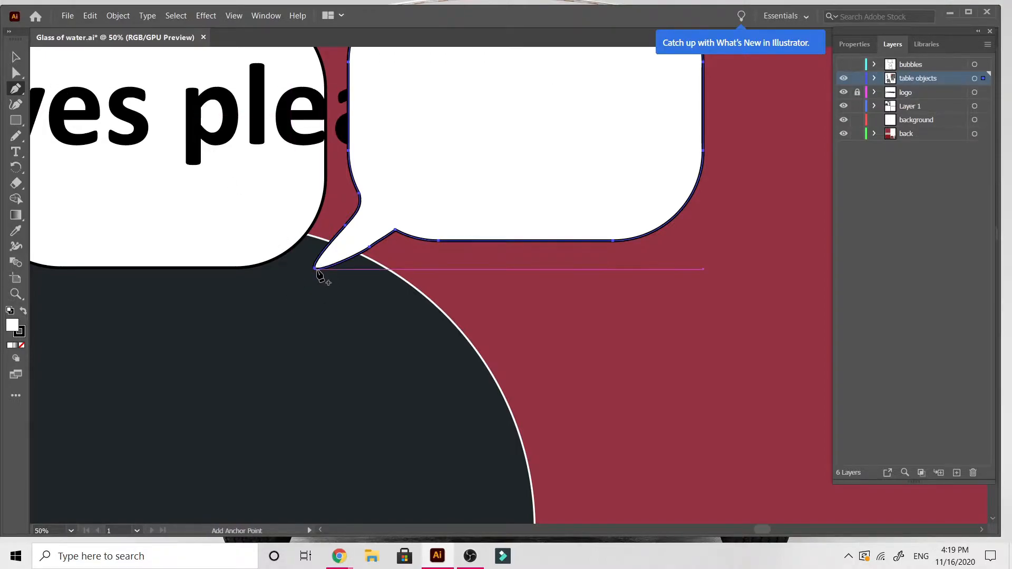
key("ctrl+equal")
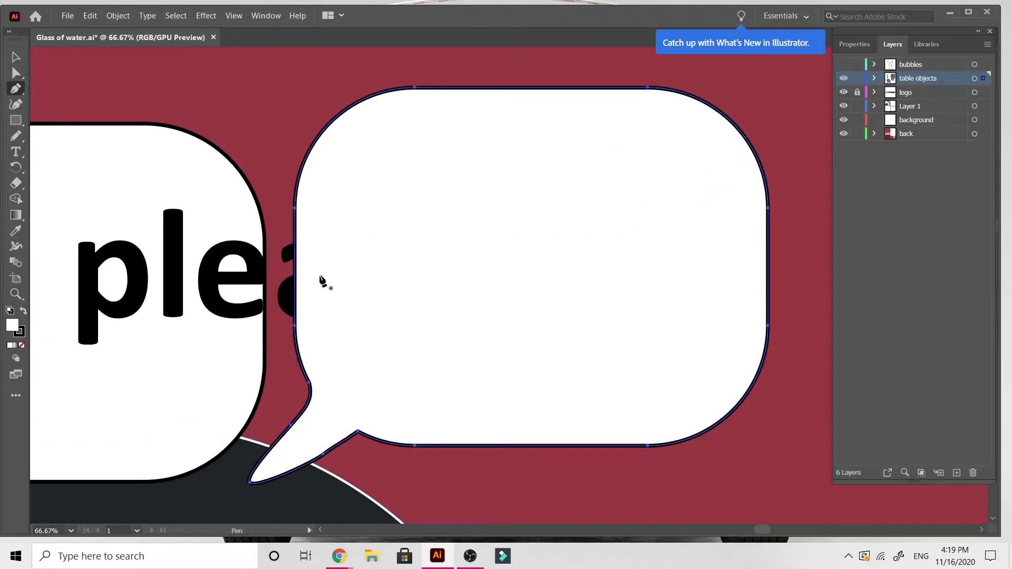
scroll(322, 280, "down", 5)
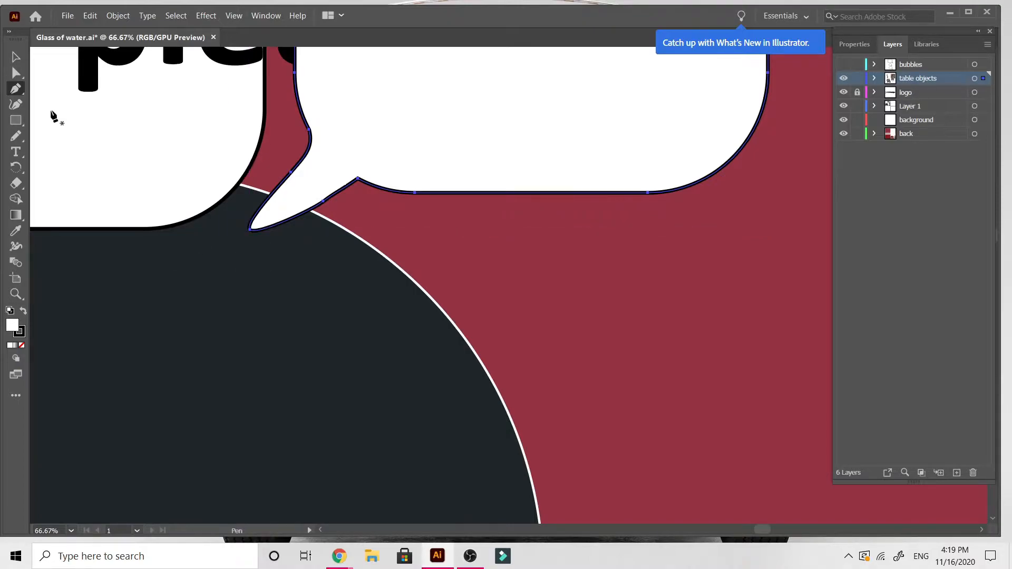
left_click(24, 93)
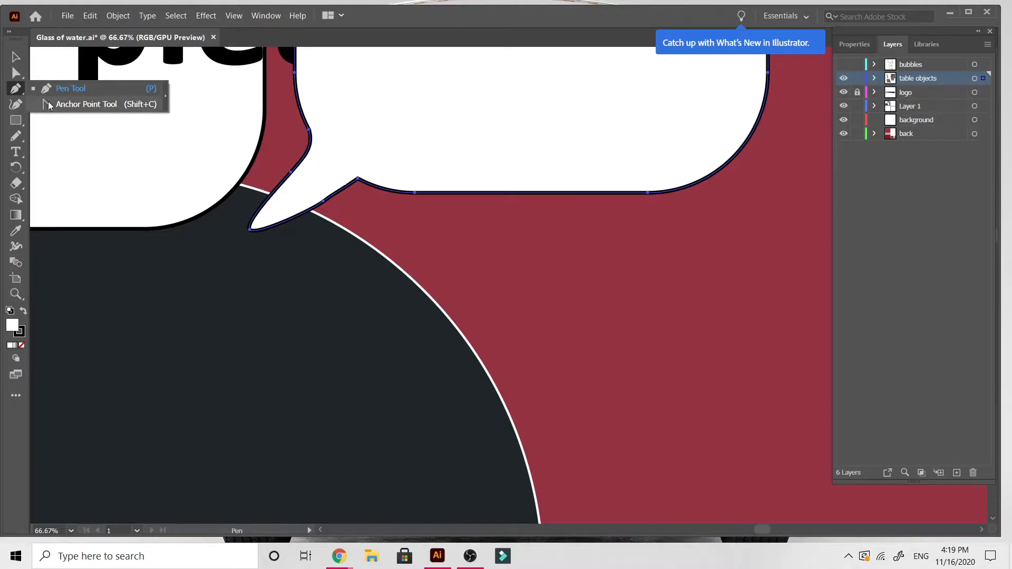
left_click(21, 91)
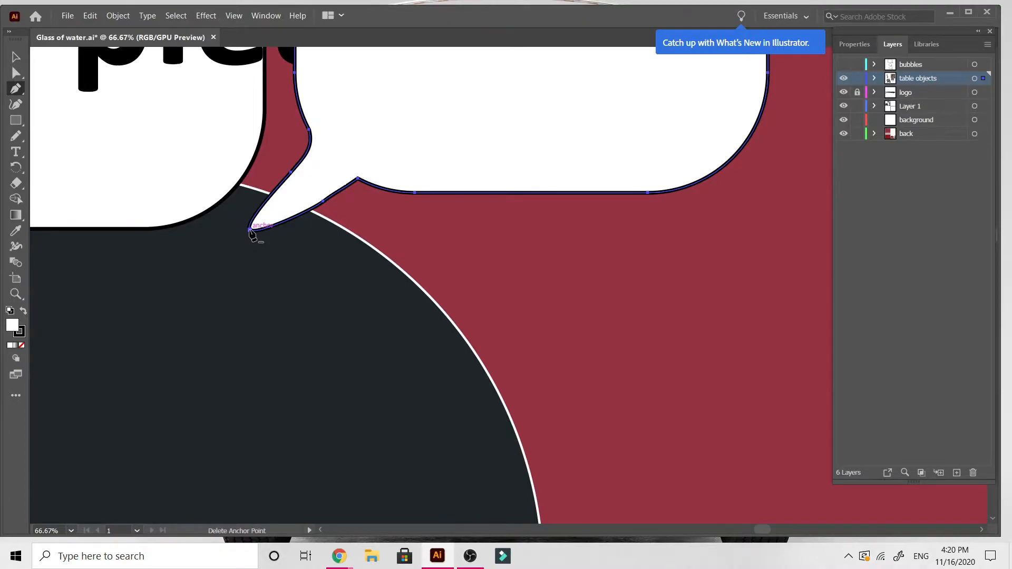
left_click(250, 230)
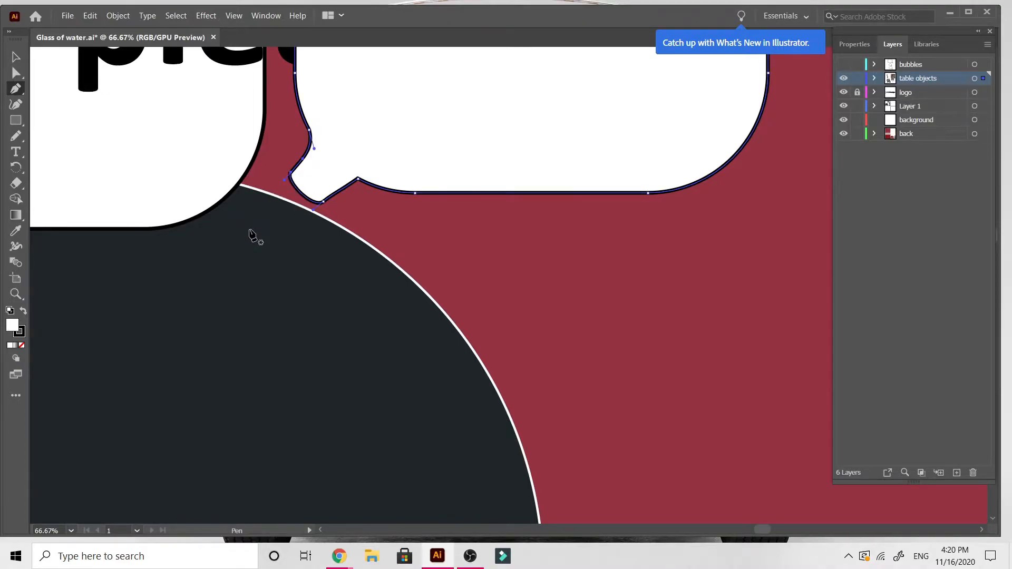
left_click(250, 230)
left_click(321, 202)
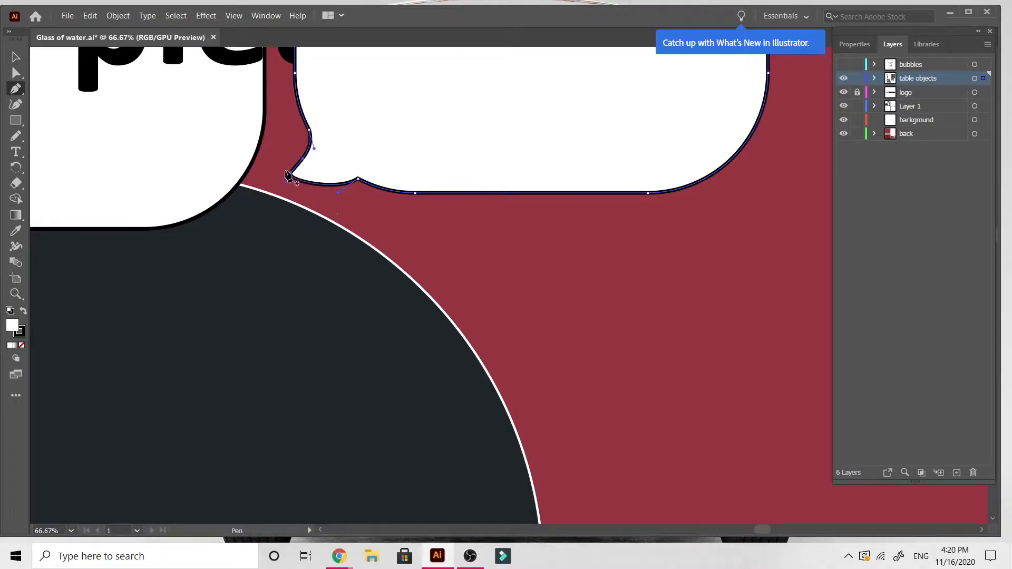
left_click(291, 174)
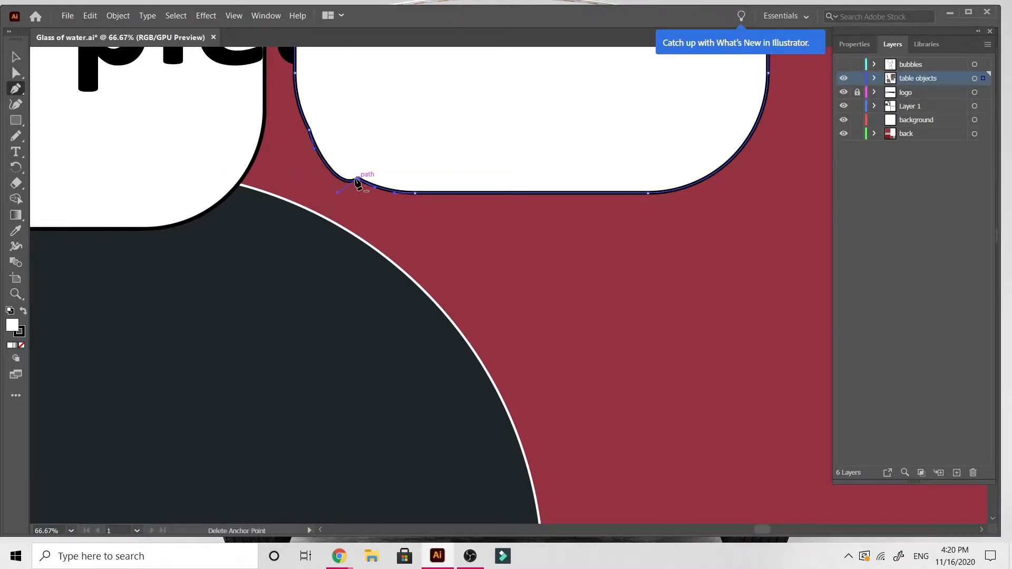
left_click(357, 180)
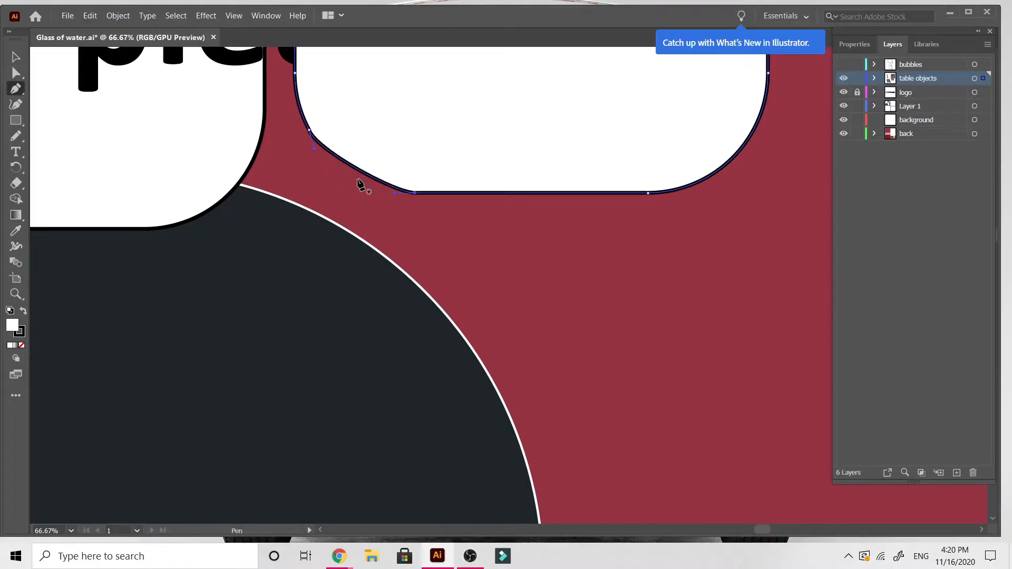
Step: Undo the last anchor point deletion and move the tailless bubble level with the original, overlapping its right half
left_click(19, 57)
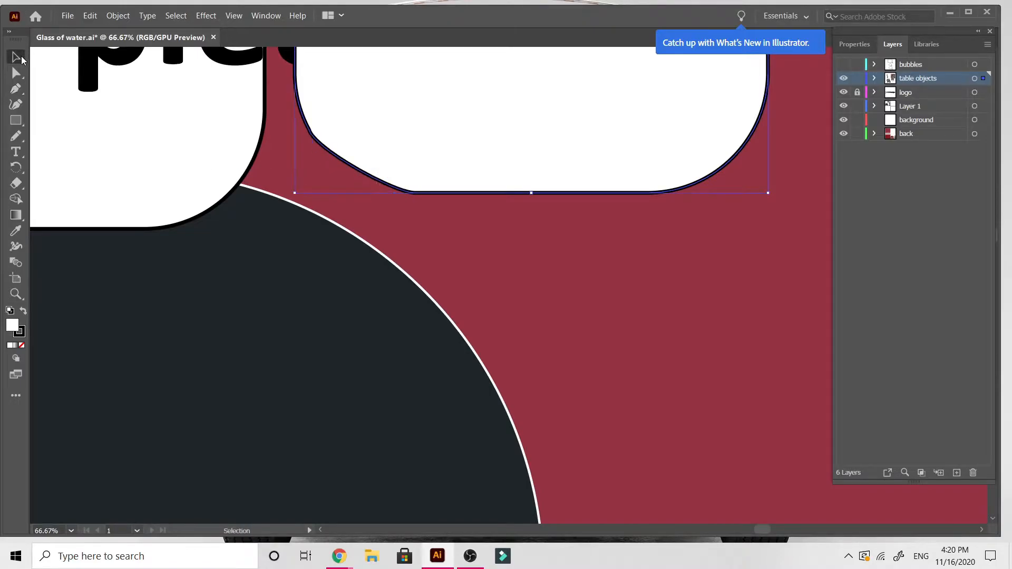
key("ctrl+minus")
key("ctrl+minus")
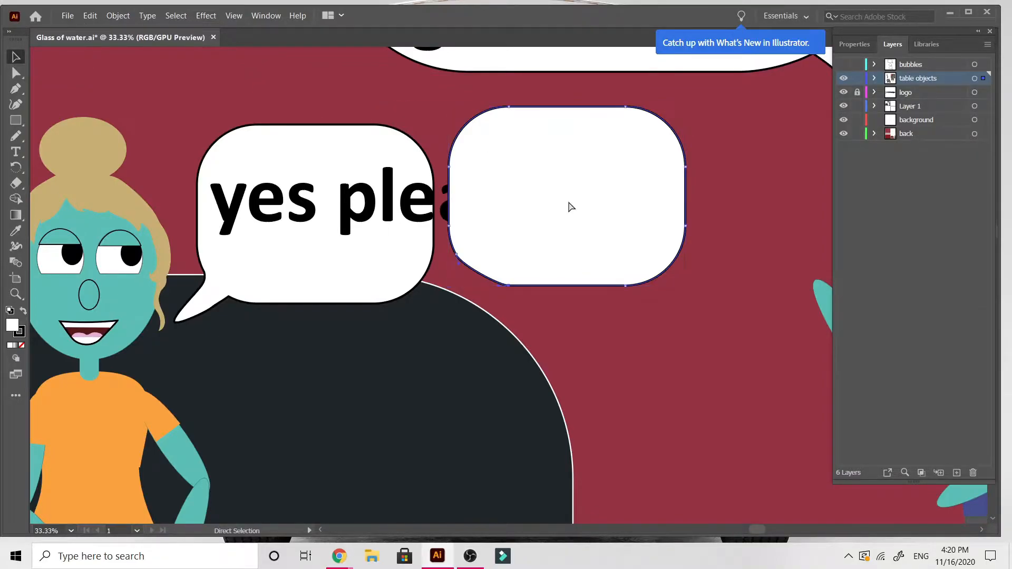
key("ctrl+z")
left_click_drag(528, 230, 449, 241)
left_click(600, 318)
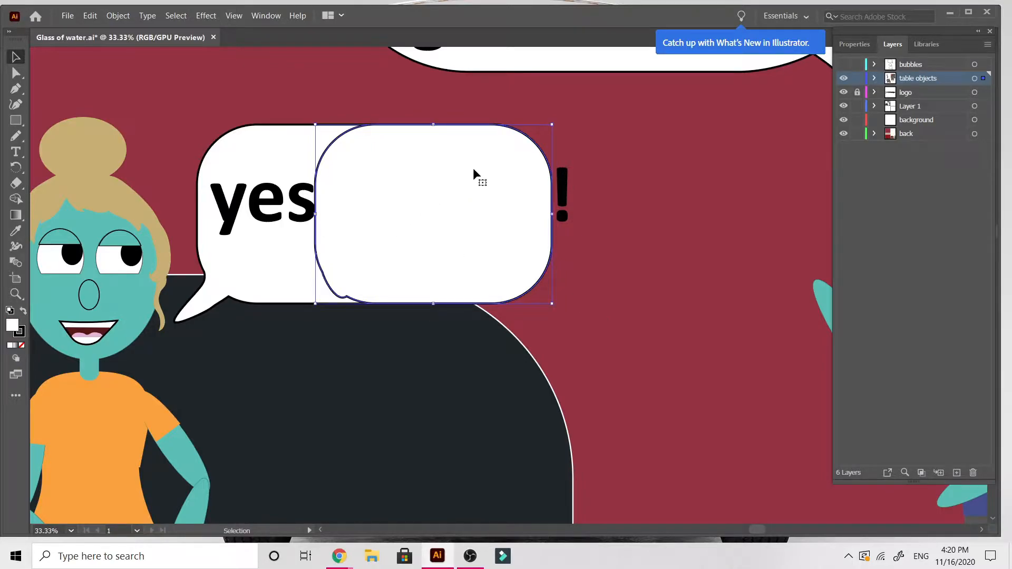
left_click_drag(448, 172, 444, 170)
Step: Unite the original speech bubble and the overlapping copy into one wide bubble with Pathfinder
left_click(275, 136)
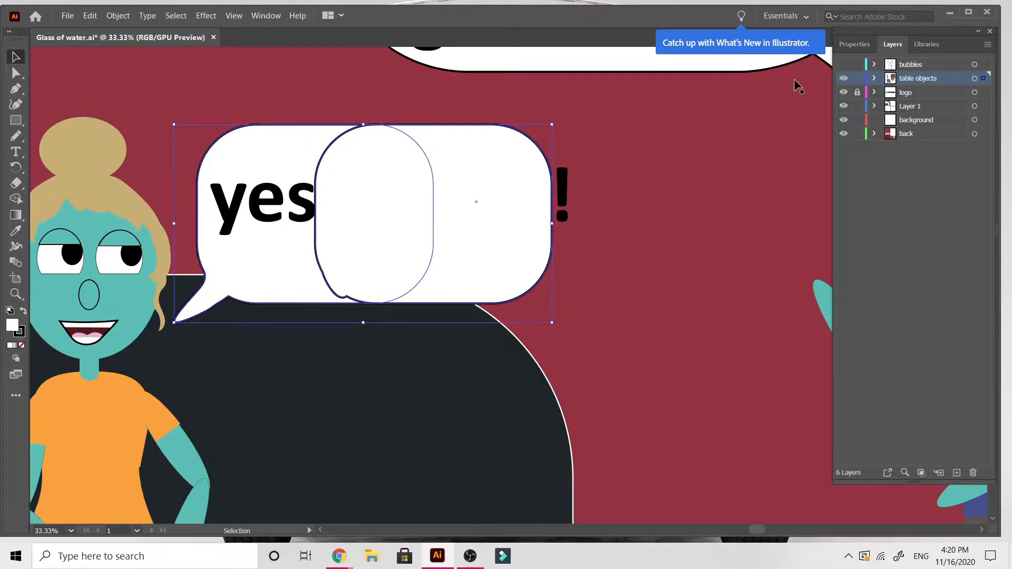
left_click(852, 45)
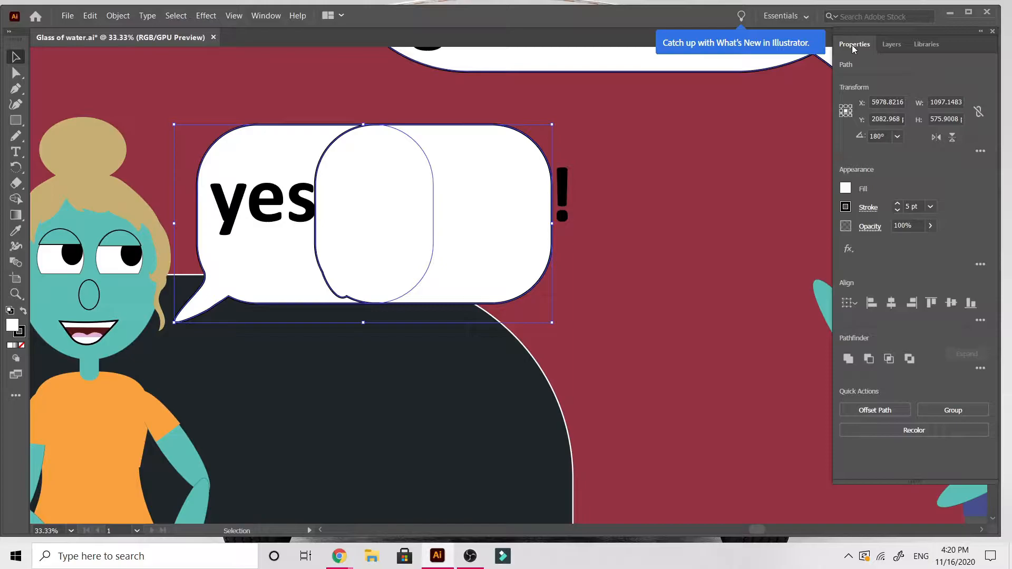
left_click(849, 359)
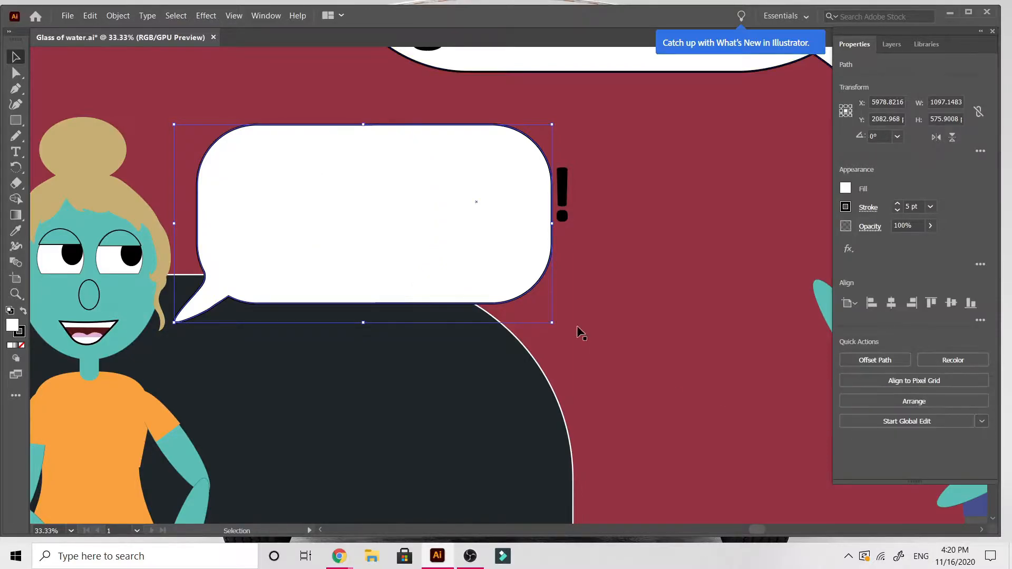
Step: Bring the "yes please!" text to the front and shift it slightly left and down within the widened bubble
left_click(563, 218)
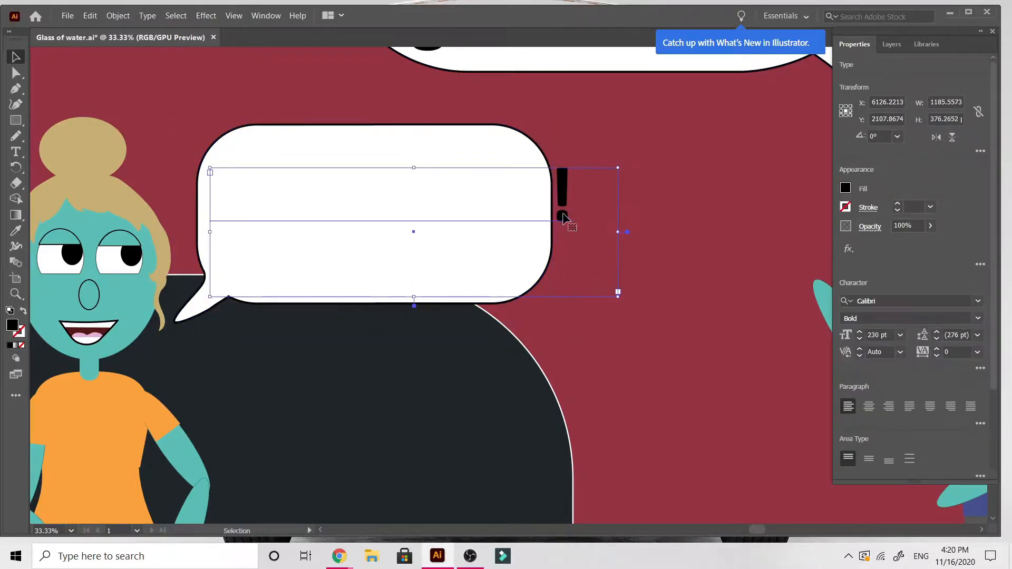
right_click(563, 216)
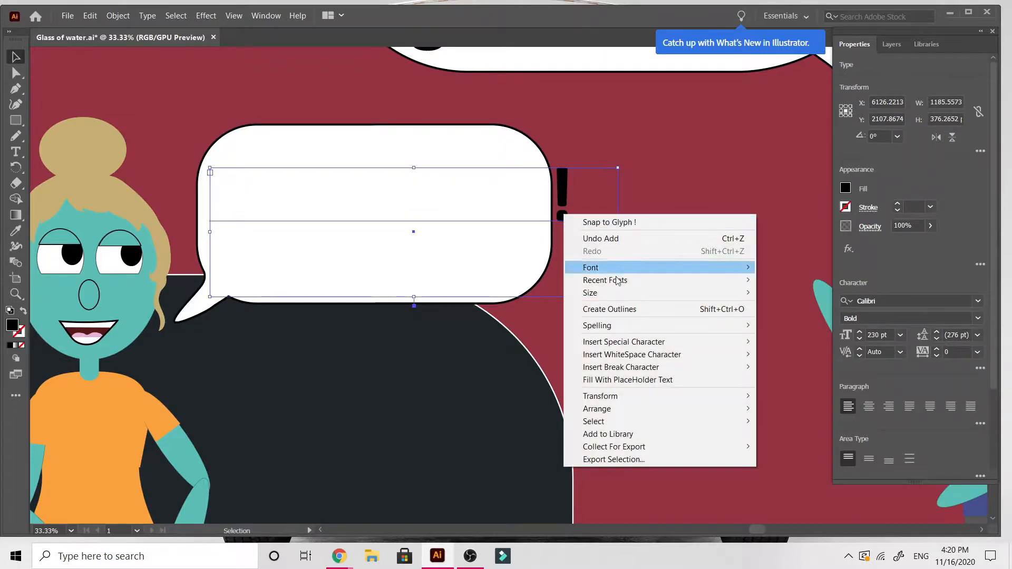
mouse_move(601, 409)
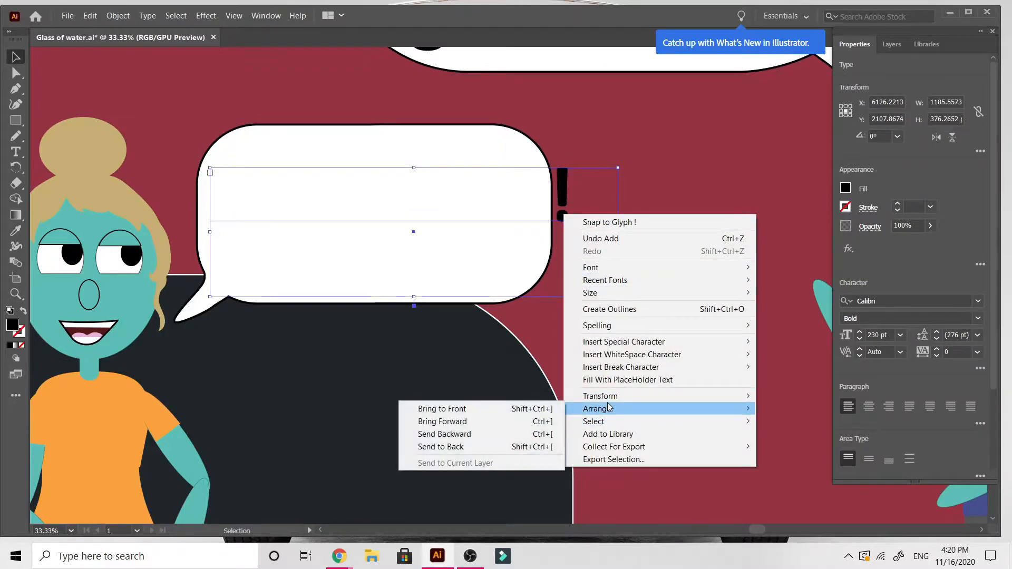
left_click(485, 410)
mouse_move(451, 222)
left_mouse_down()
mouse_move(458, 225)
mouse_move(443, 227)
left_mouse_up()
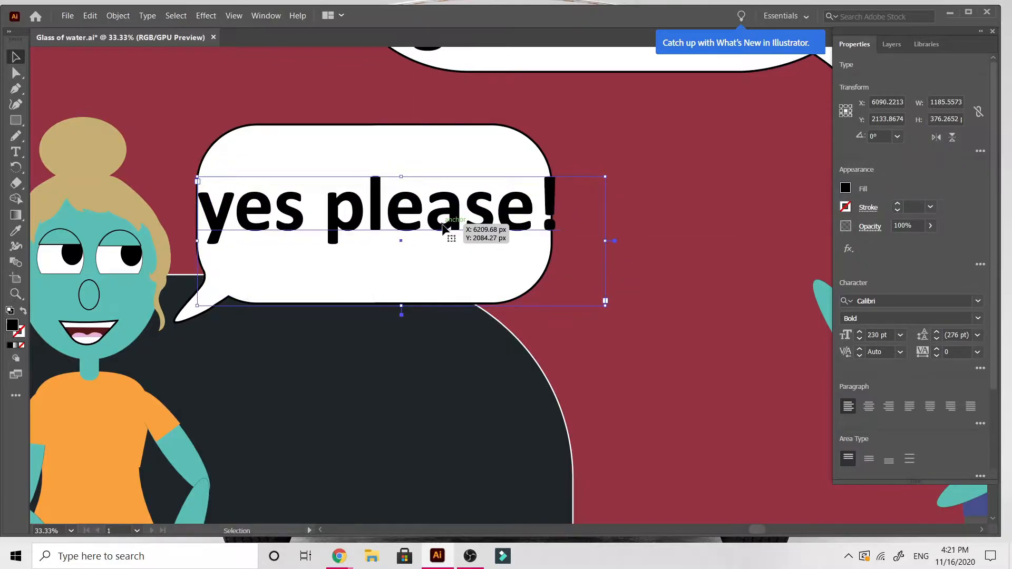
Step: Set the font size of the whole "yes please!" text to 220 pt
key("t")
left_click(443, 227)
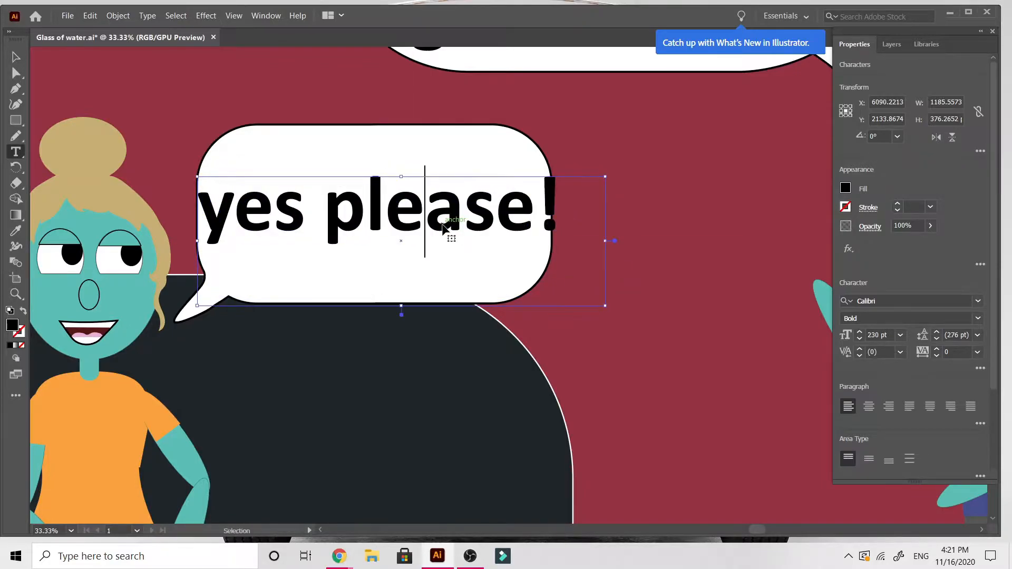
key("ctrl+a")
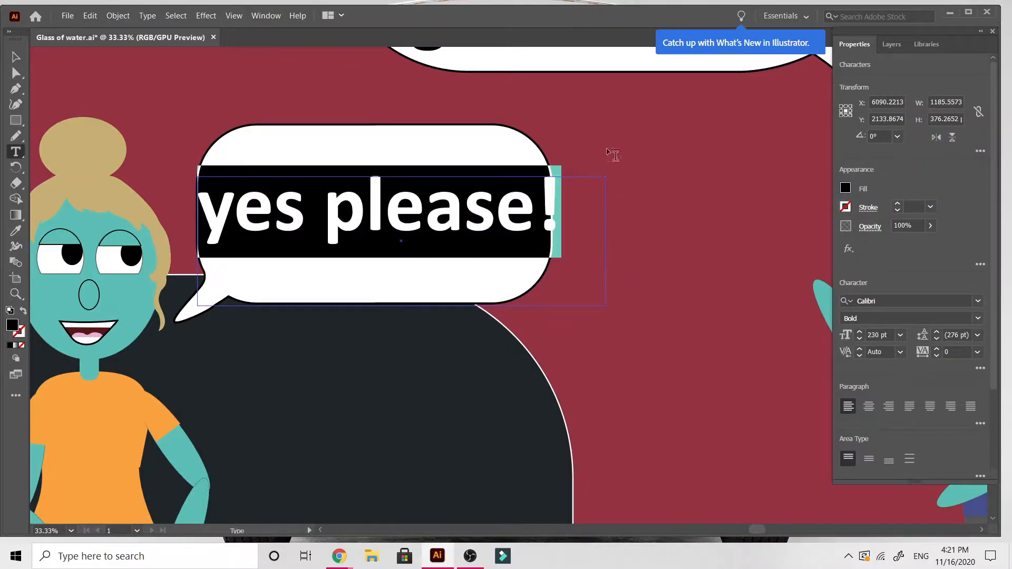
left_click(876, 335)
key("BackSpace")
type("2")
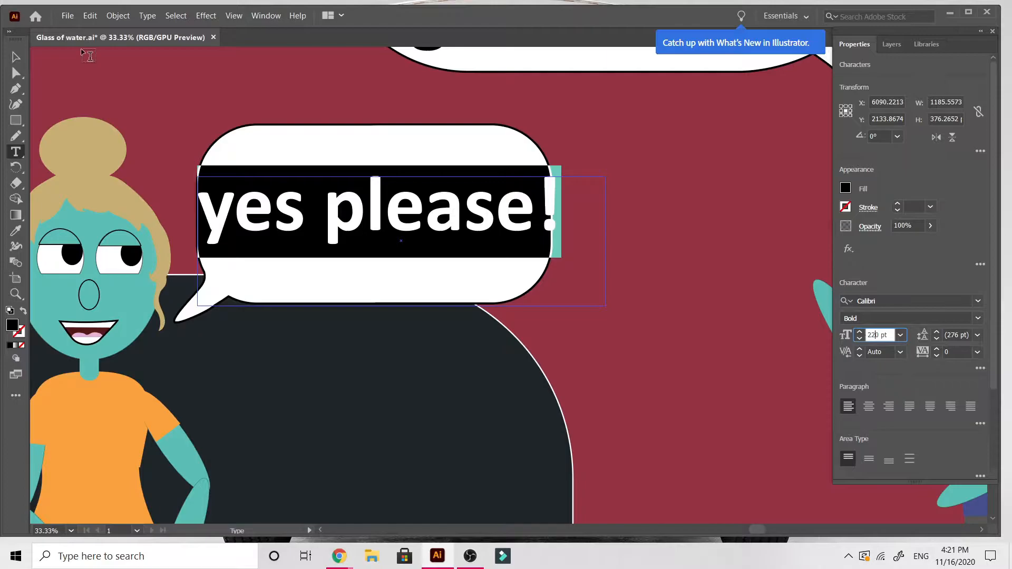
left_click(15, 57)
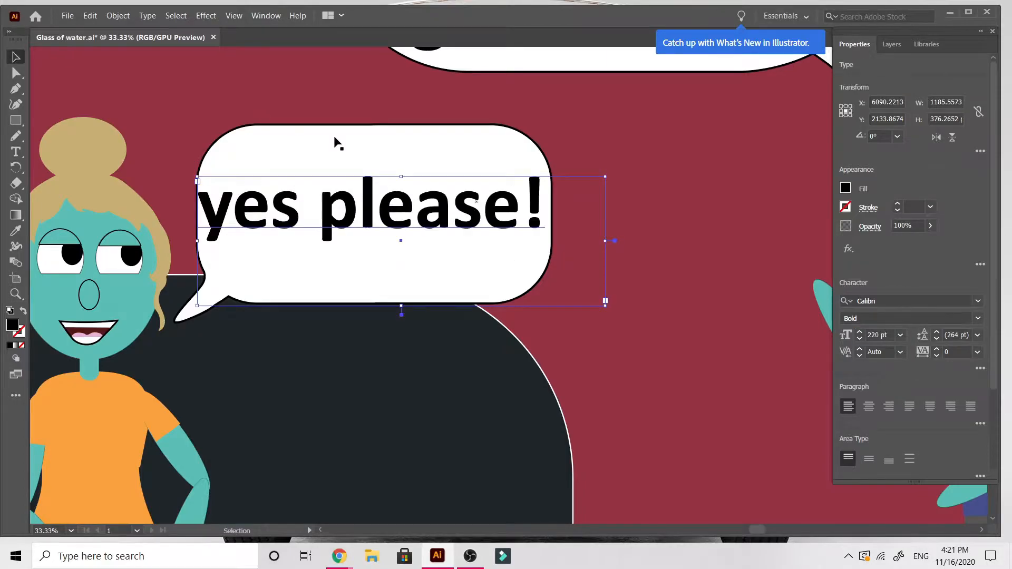
Step: Shift the "yes please!" text slightly right and down within its bubble and shrink its text frame around it
left_click(655, 231)
left_click_drag(470, 220, 474, 228)
left_click_drag(609, 307, 556, 256)
left_click(609, 296)
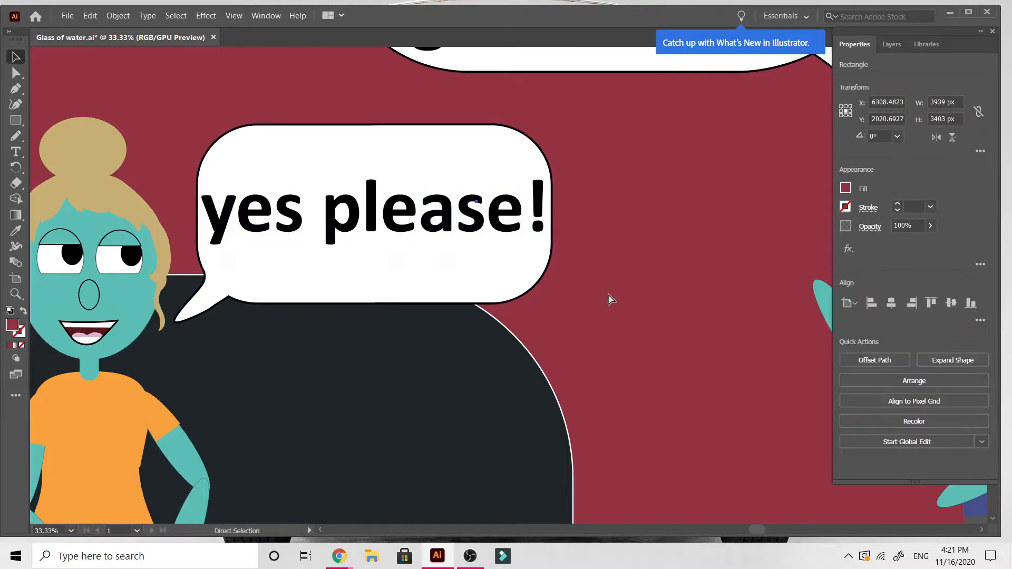
Step: Replace the man's entire speech bubble text in the second panel with "Ha, coming up!"
scroll(609, 295, "down", 5)
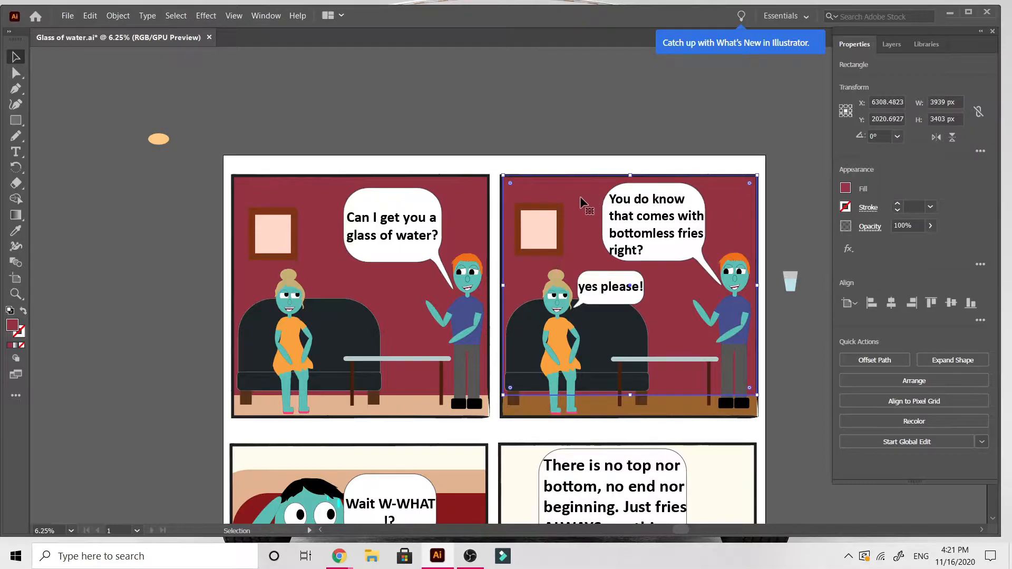
scroll(576, 202, "right", 5)
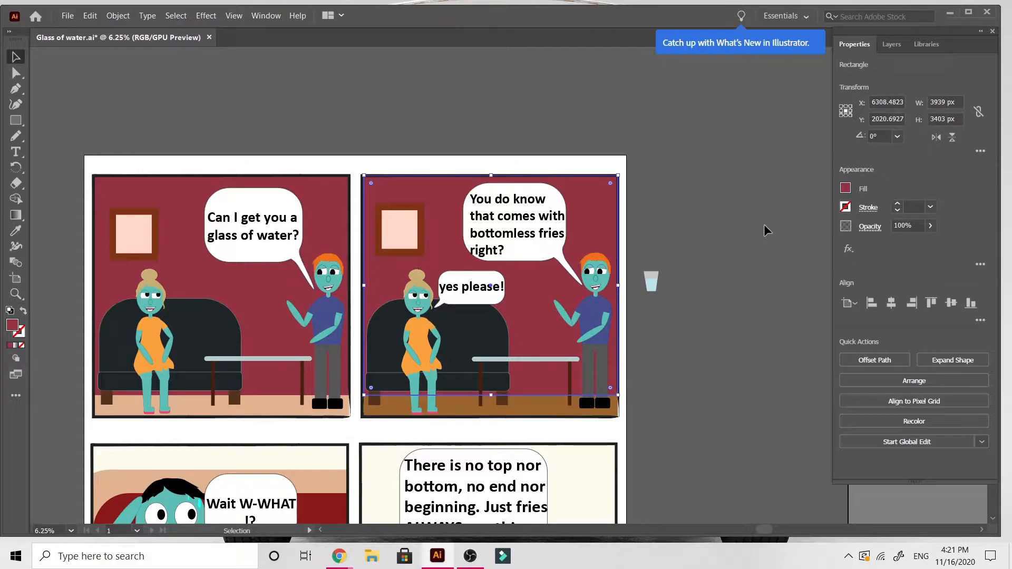
key("ctrl+equal")
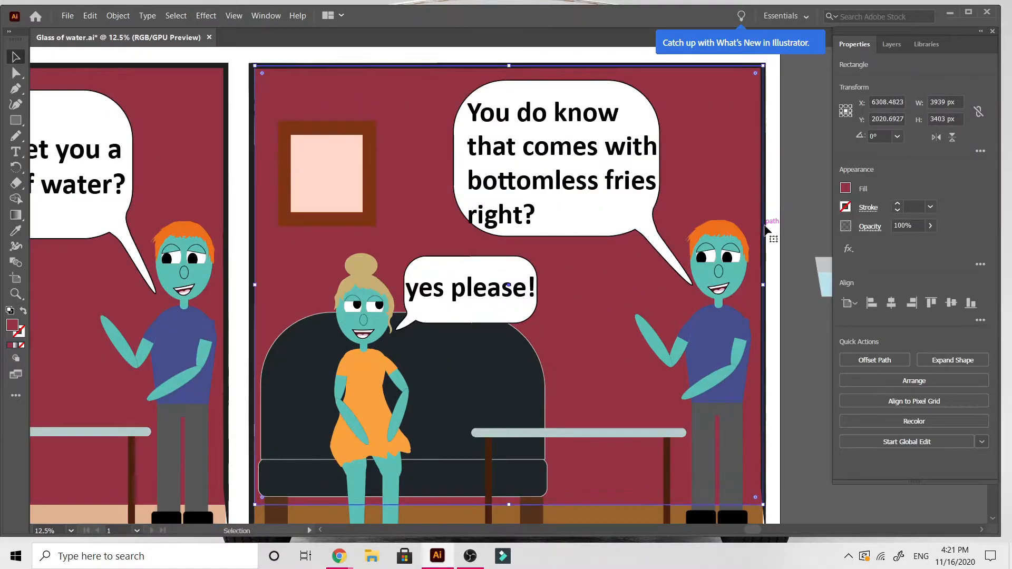
double_click(577, 194)
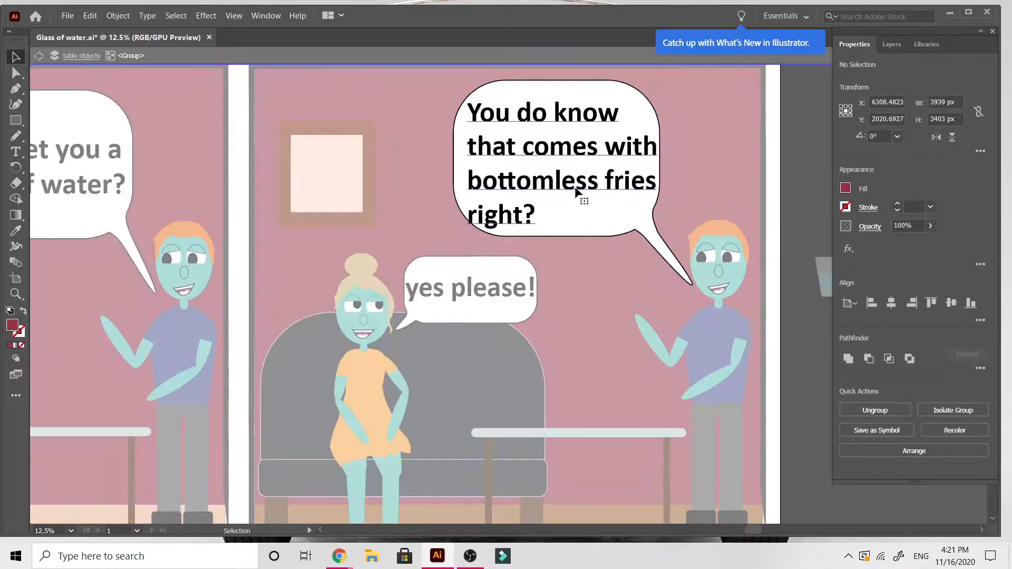
double_click(576, 188)
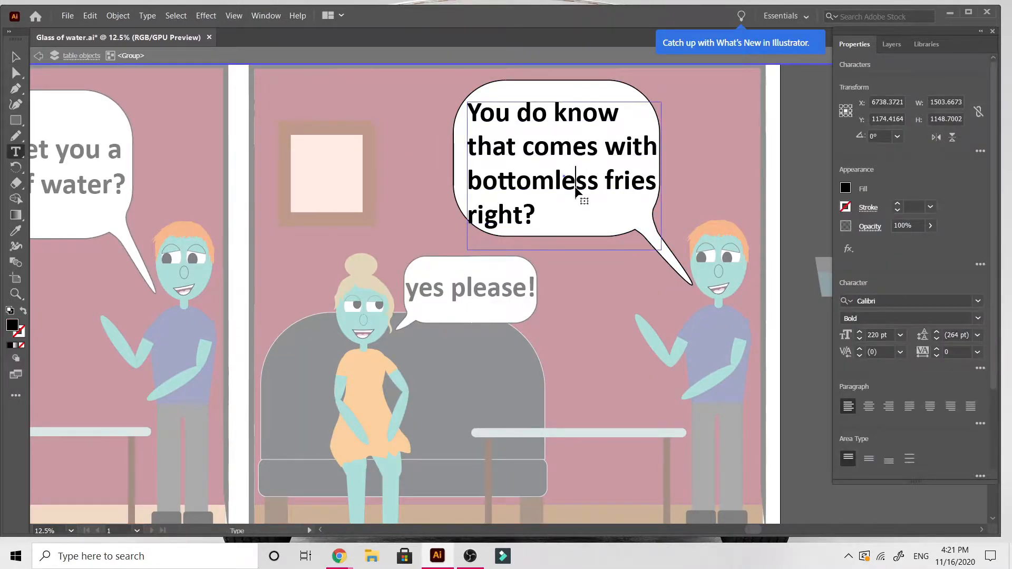
key("ctrl+a")
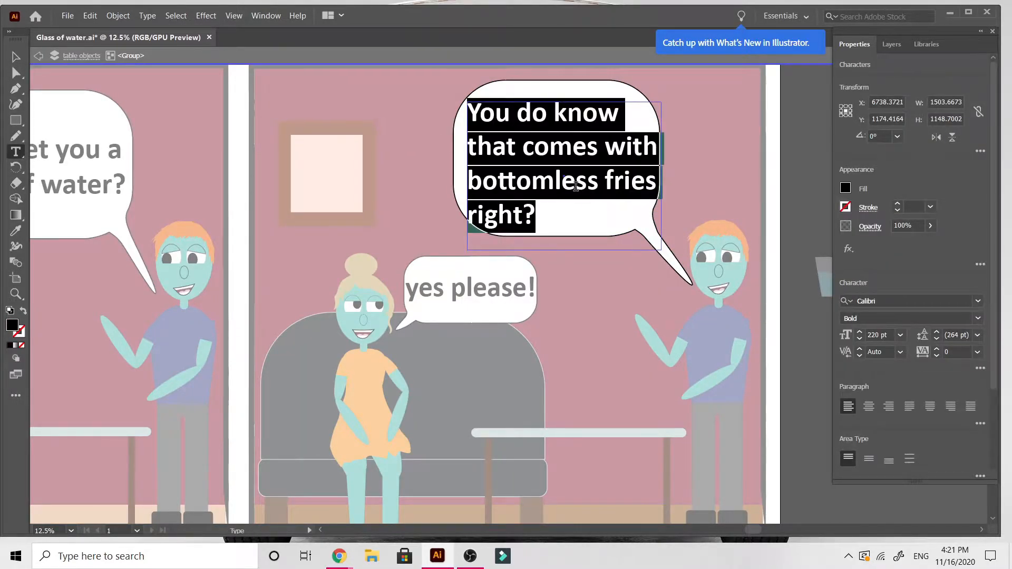
type("Ha, co")
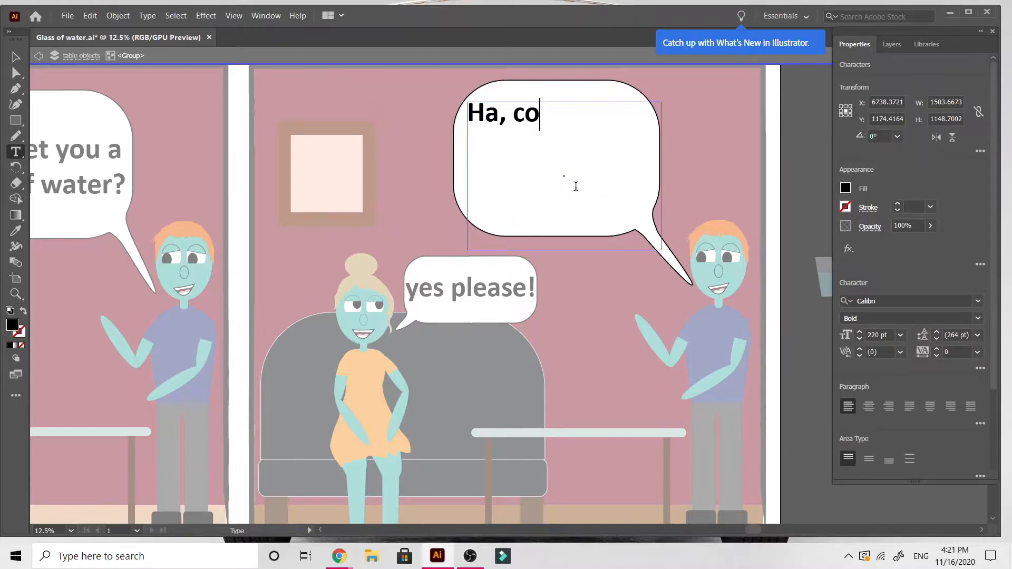
type("ming up!")
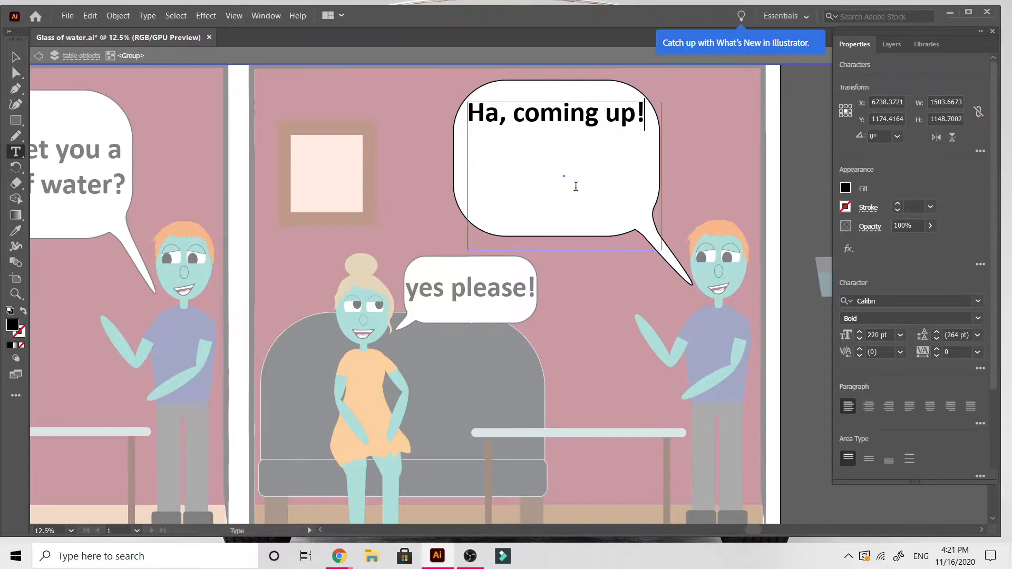
Step: Add a new line reading "as long as you're" to the man's text, correcting the apostrophe placement
key("Return")
type("as long as ")
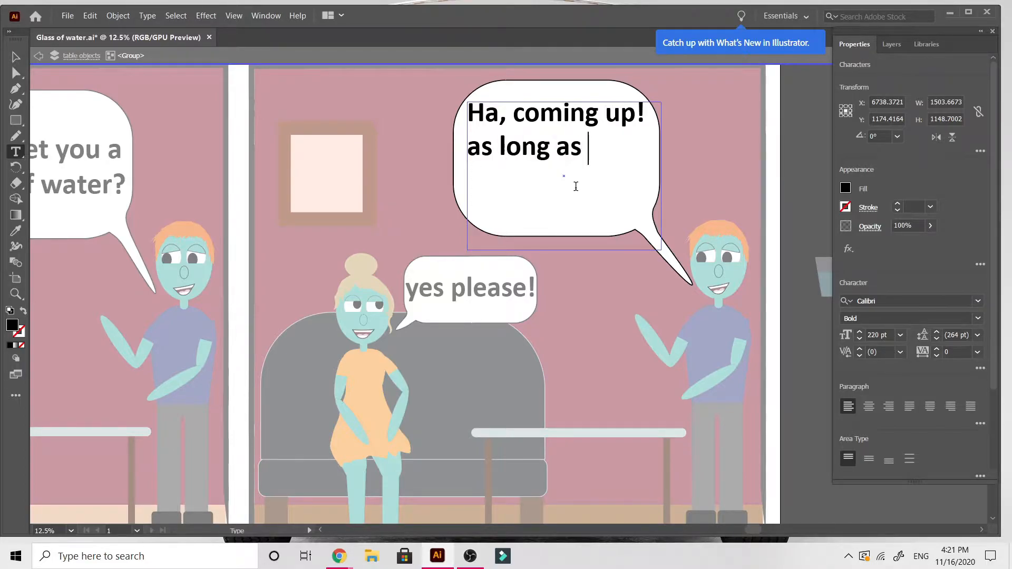
type("you")
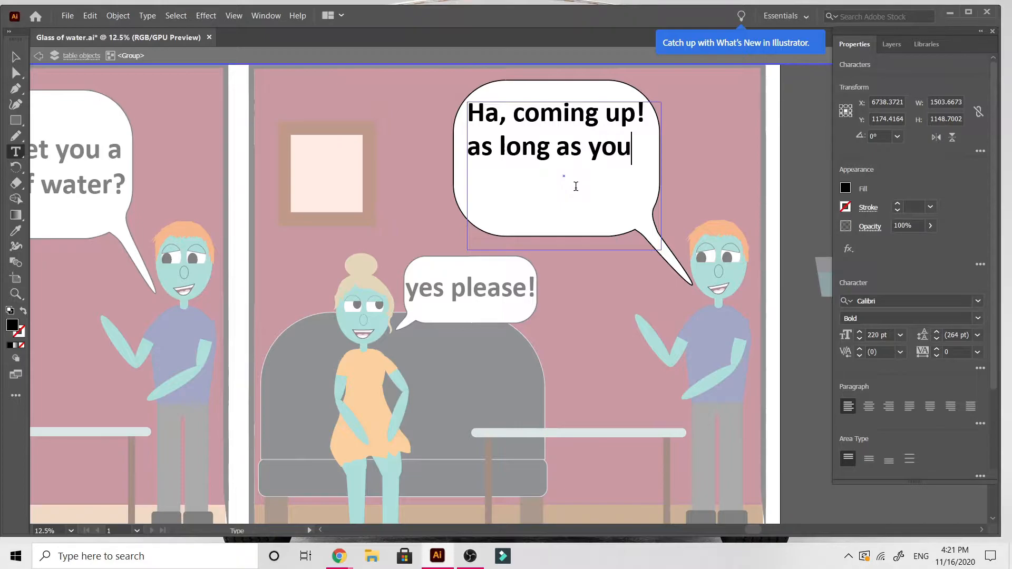
type("r'e")
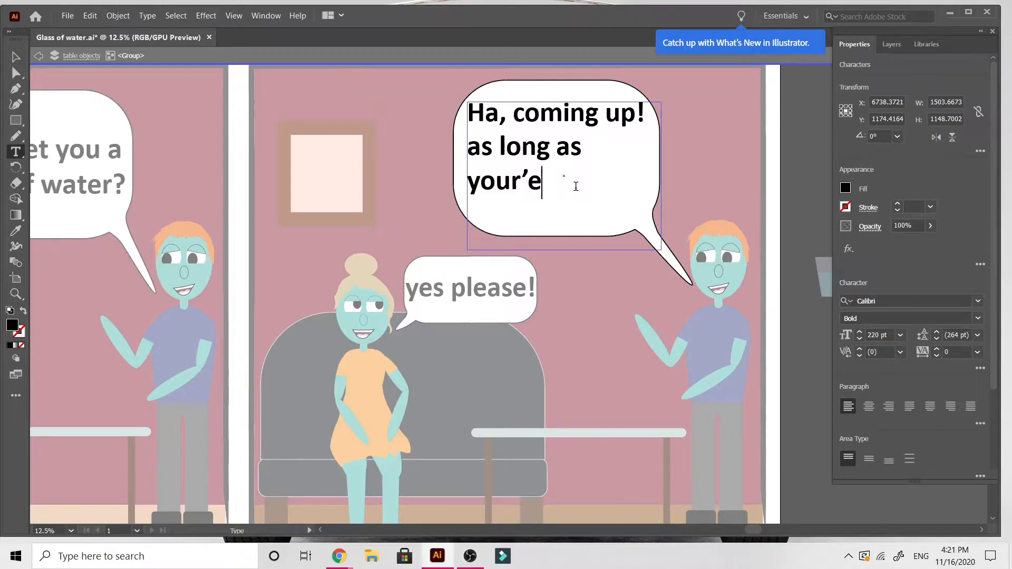
key("Left")
key("BackSpace")
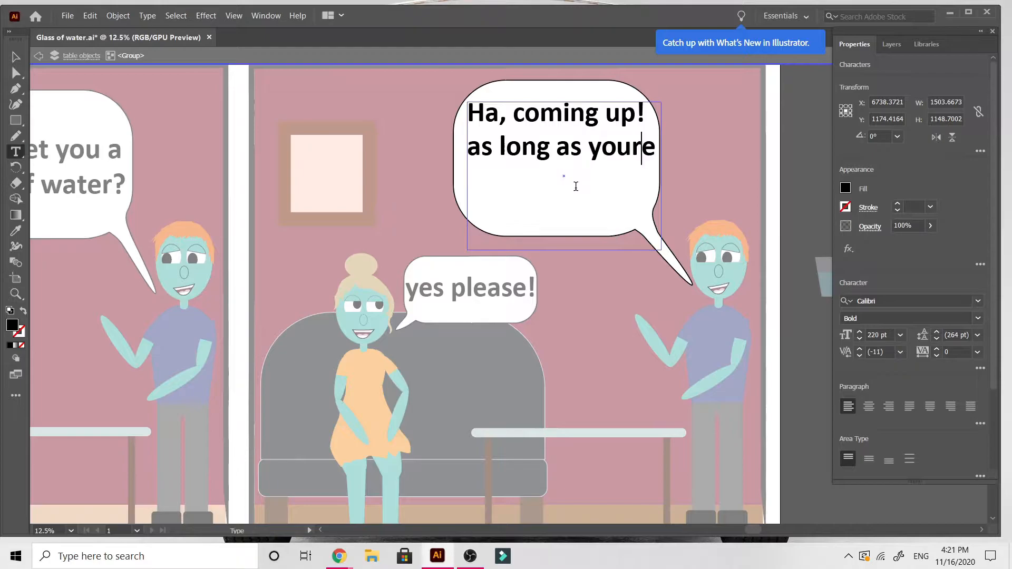
type("'")
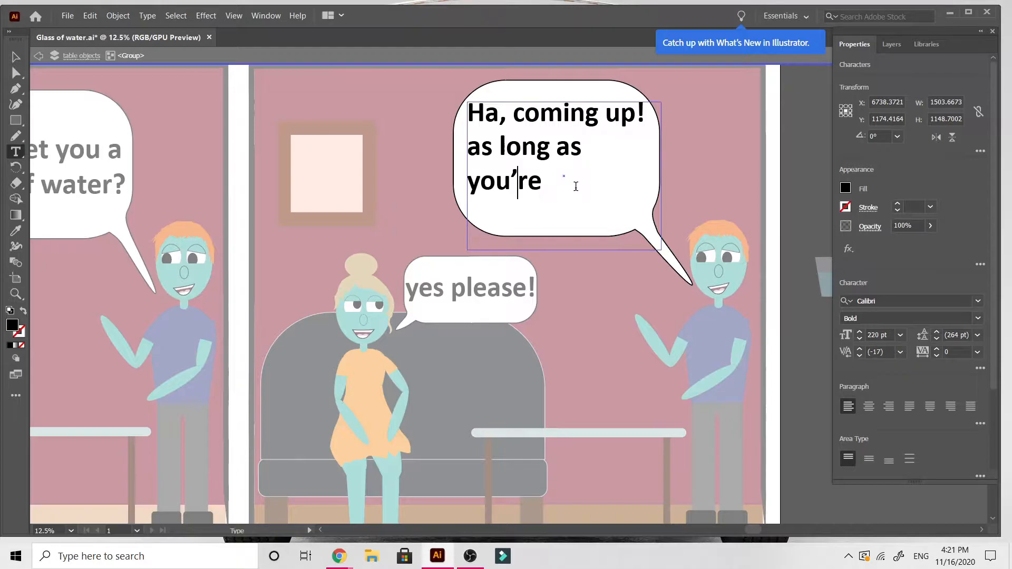
Step: Continue the man's line with "not like infectious or something" and extend the text frame downward to fit it
key("Right")
type("not like i")
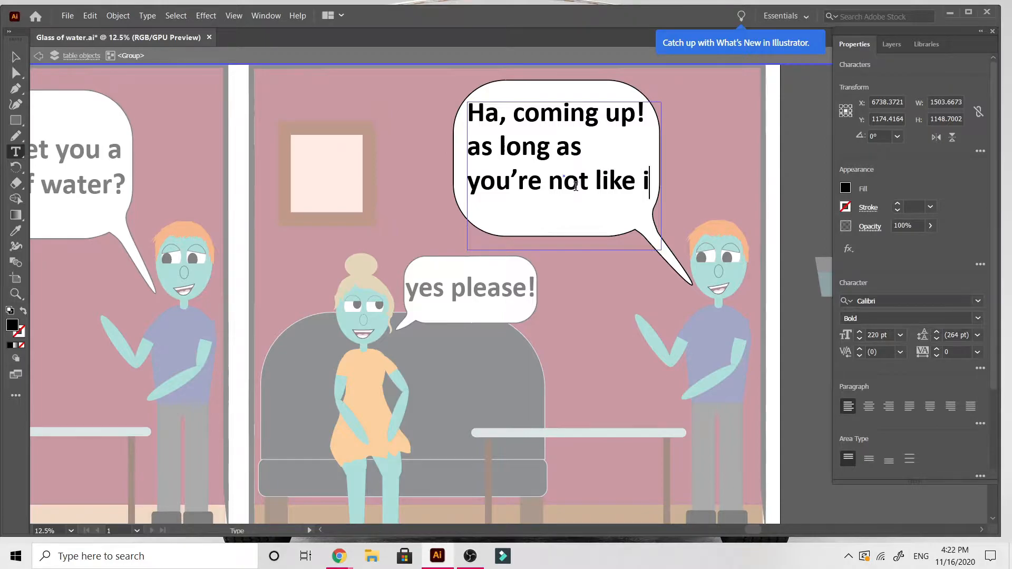
type("nfect")
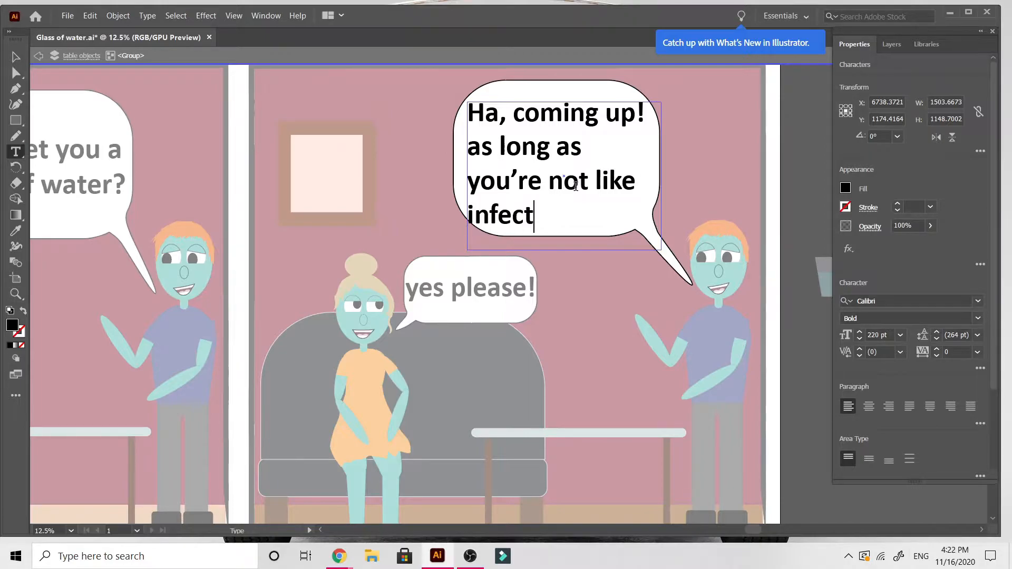
type("ious o")
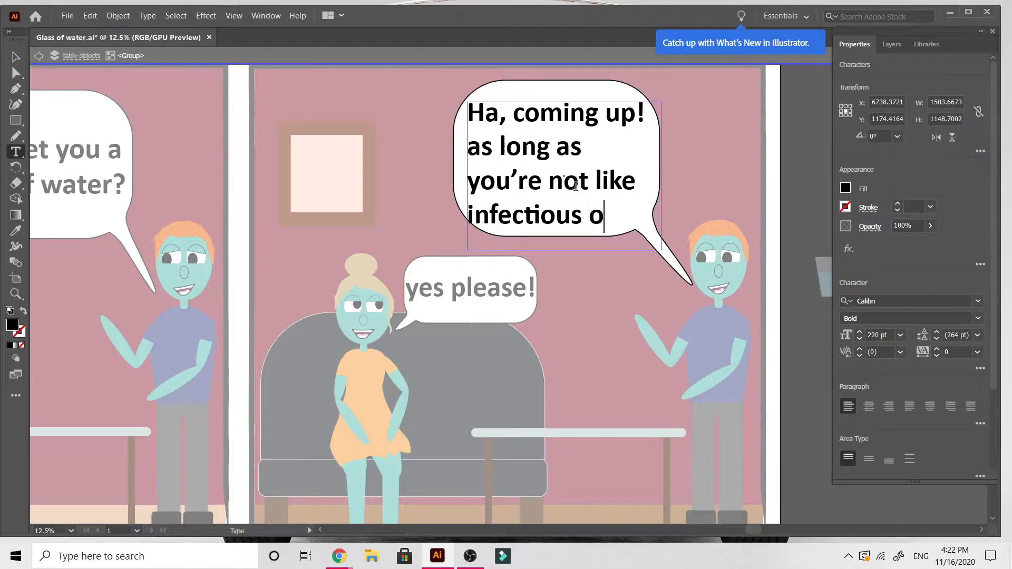
type("r")
left_click(13, 60)
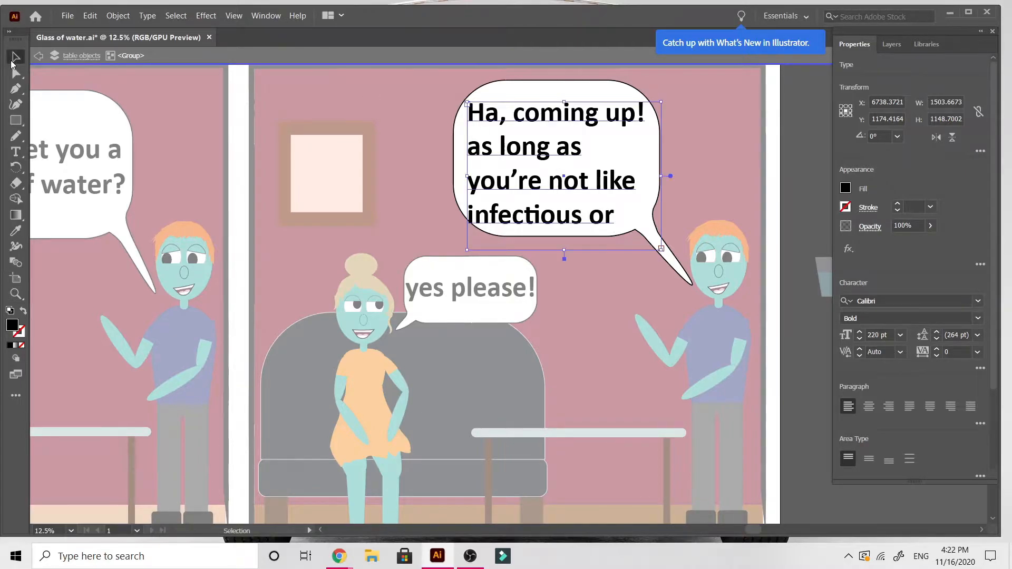
left_click_drag(565, 251, 570, 297)
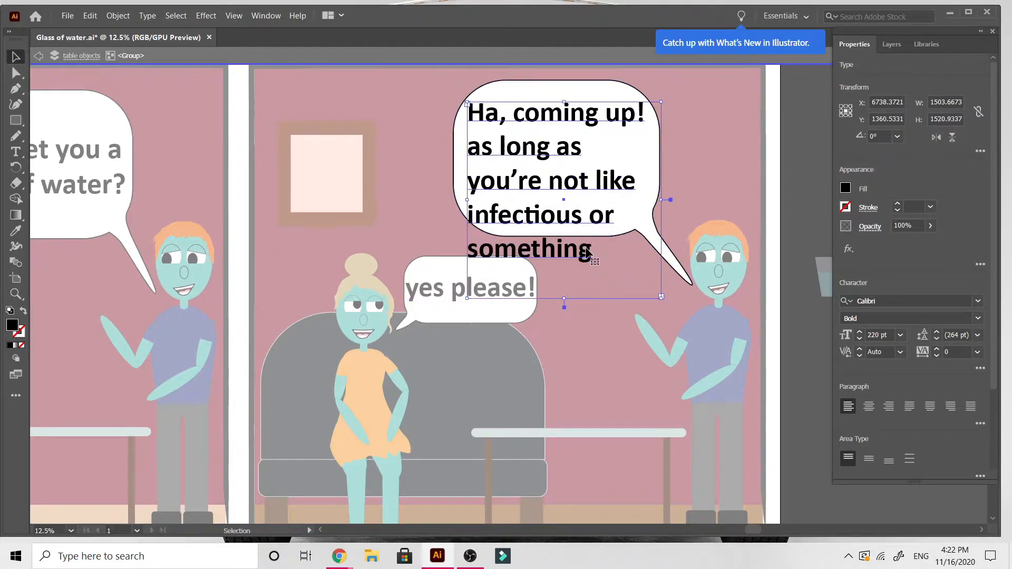
Step: Append "...?" after "something", add "ha" below it, and leave the group's isolation mode
double_click(588, 256)
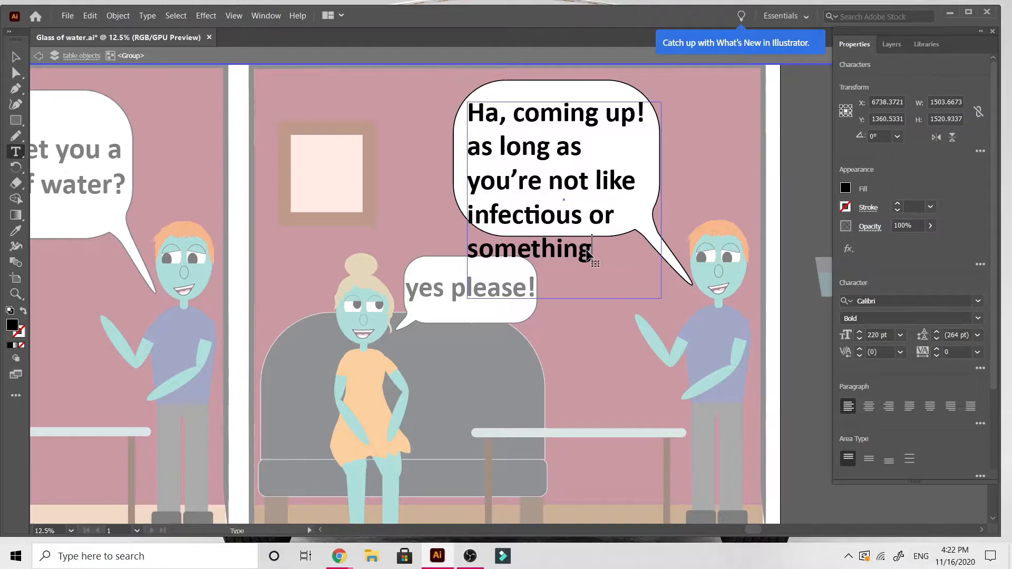
type("...?")
type("ha")
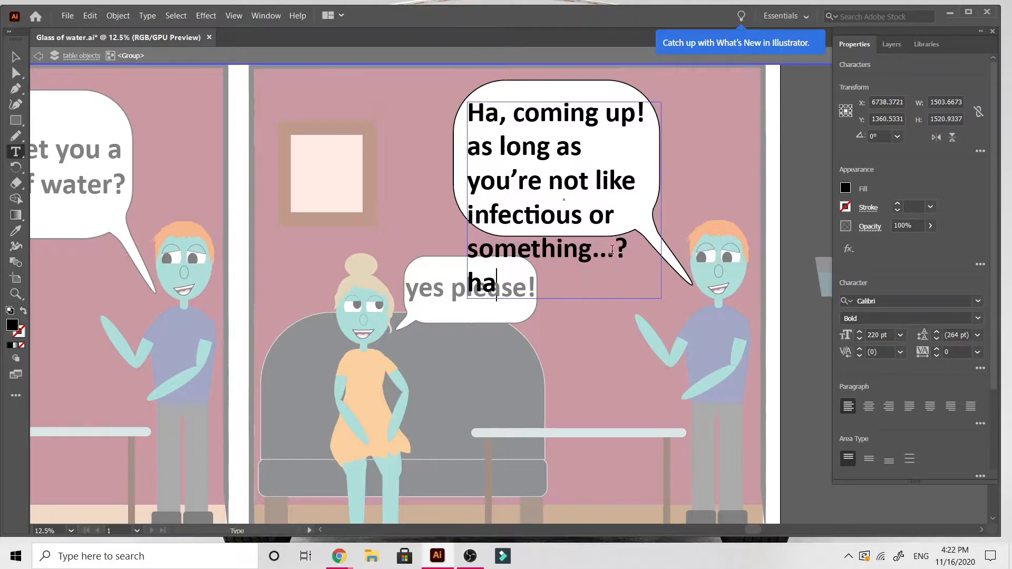
scroll(369, 263, "up", 3)
left_click(14, 57)
double_click(15, 57)
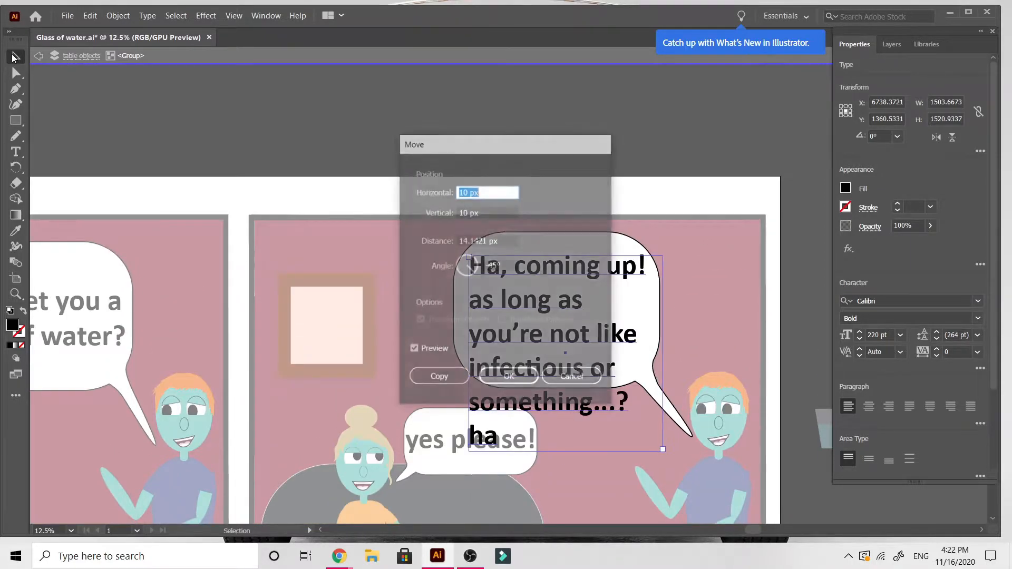
left_click(565, 378)
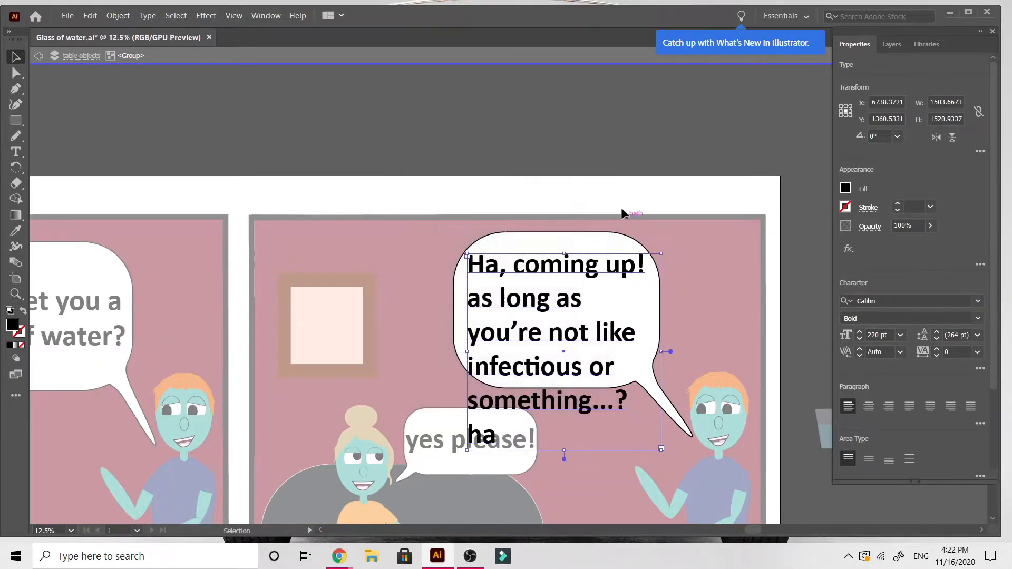
double_click(606, 151)
Step: Move the man's speech bubble group about 120 px left and 71 px up in the second panel
scroll(606, 150, "down", 3)
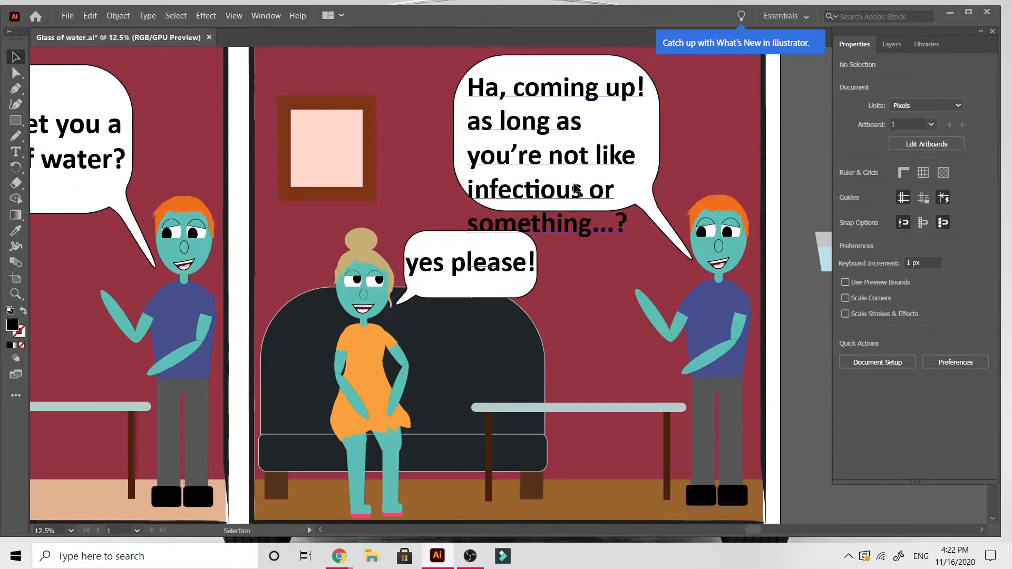
left_click_drag(562, 151, 527, 165)
scroll(542, 118, "up", 3)
scroll(543, 118, "down", 2)
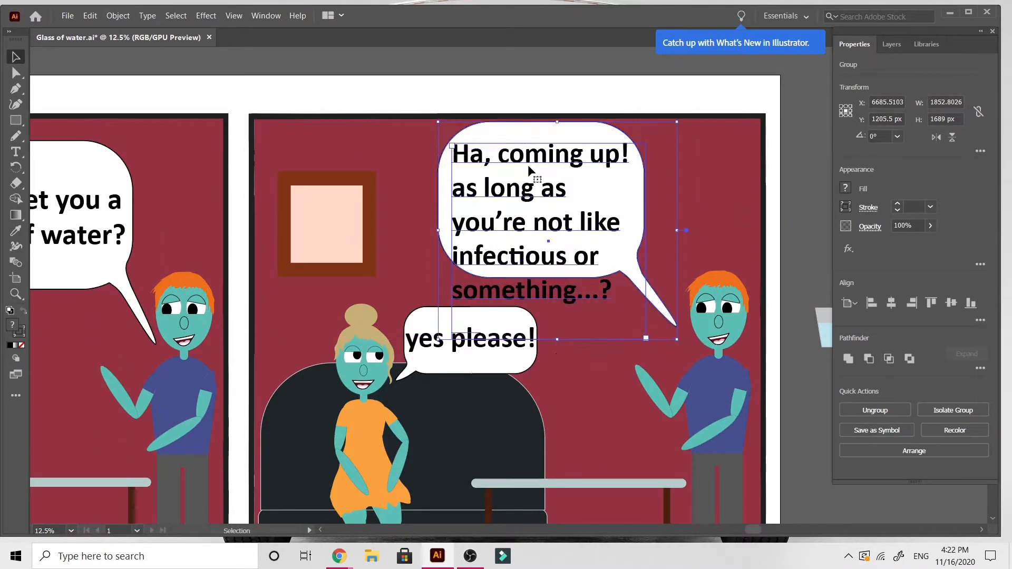
scroll(293, 161, "down", 3)
scroll(290, 166, "up", 2)
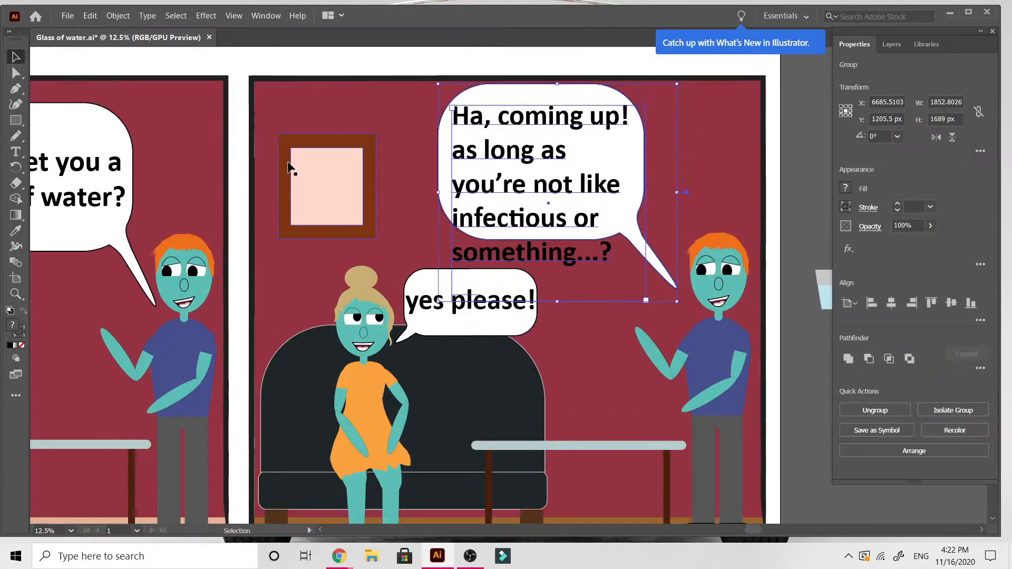
scroll(289, 168, "up", 3)
left_click(327, 100)
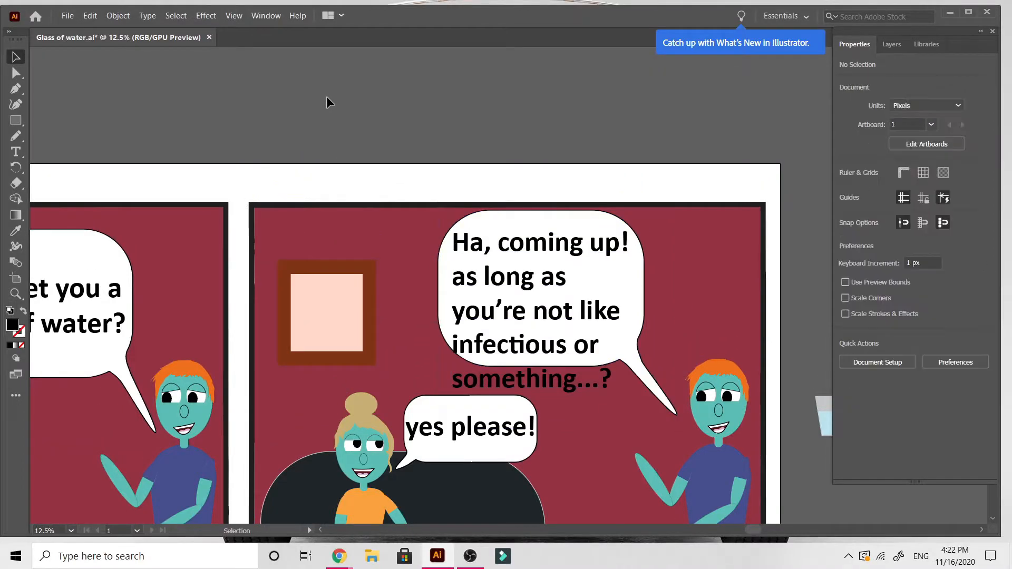
Step: Change the first line of the man's text to "Coming up!", removing the opening "Ha,"
scroll(327, 101, "down", 2)
left_click(513, 153)
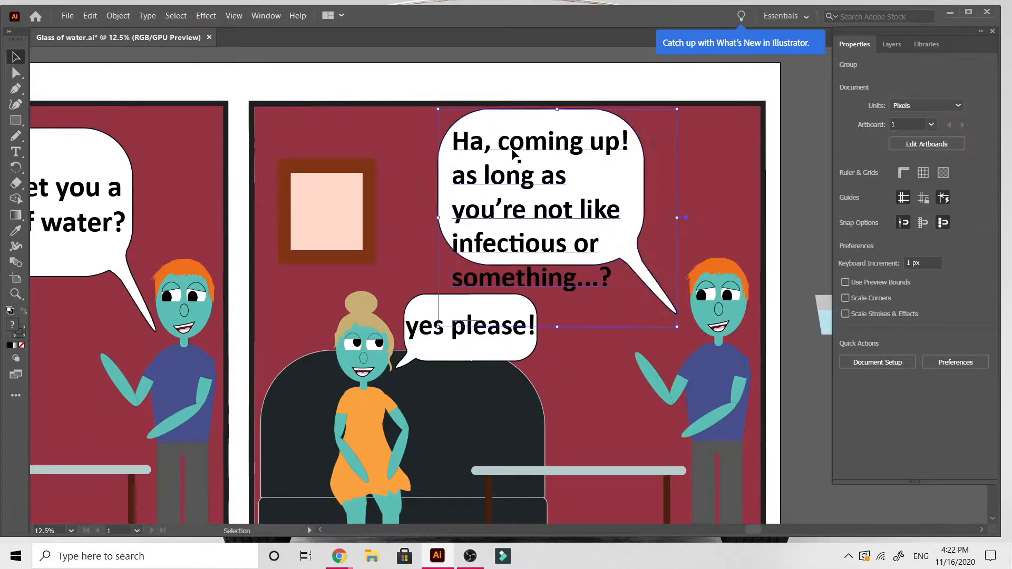
double_click(513, 153)
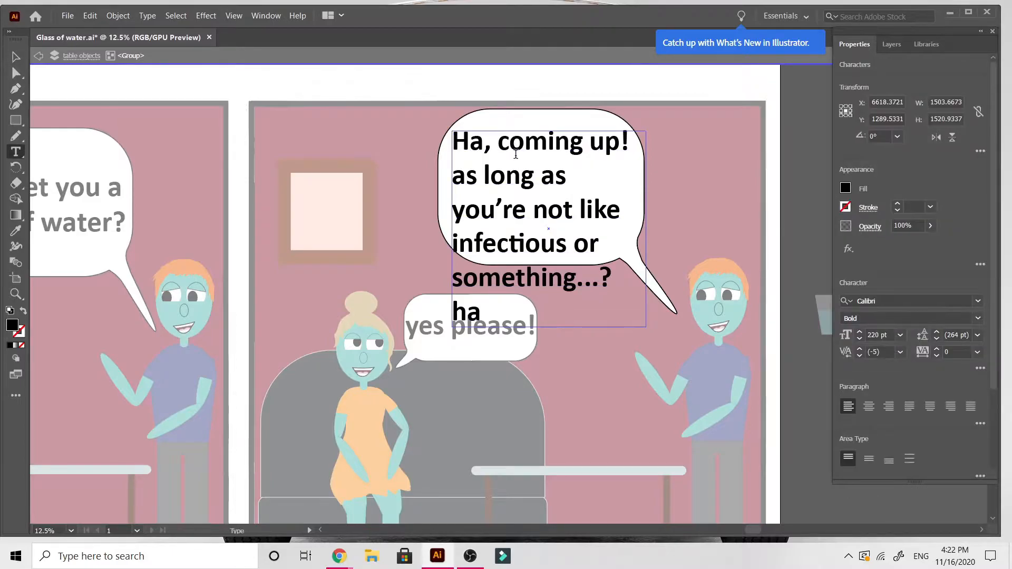
key("BackSpace")
key("BackSpace")
key("BackSpace")
key("BackSpace")
key("BackSpace")
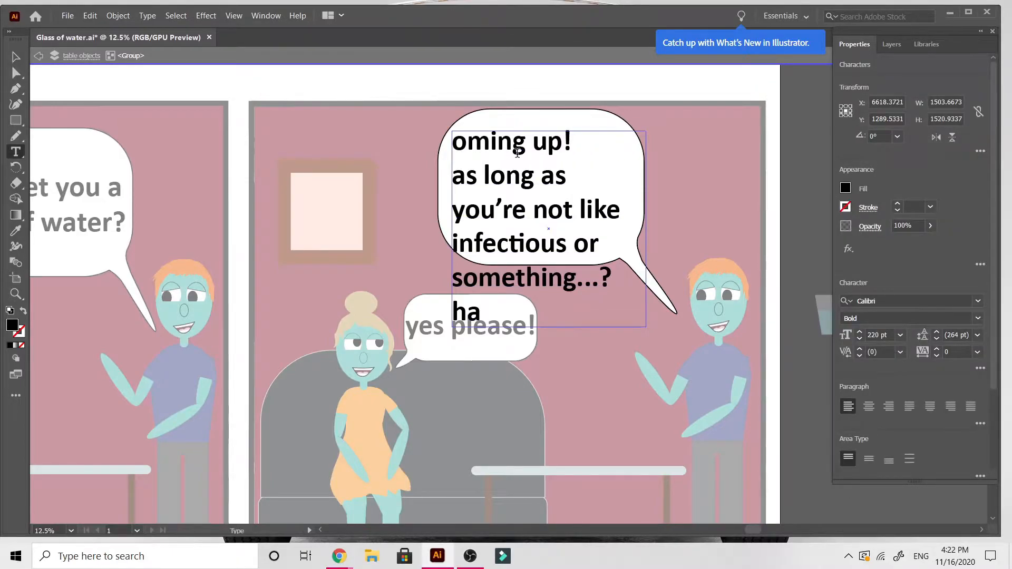
type("C")
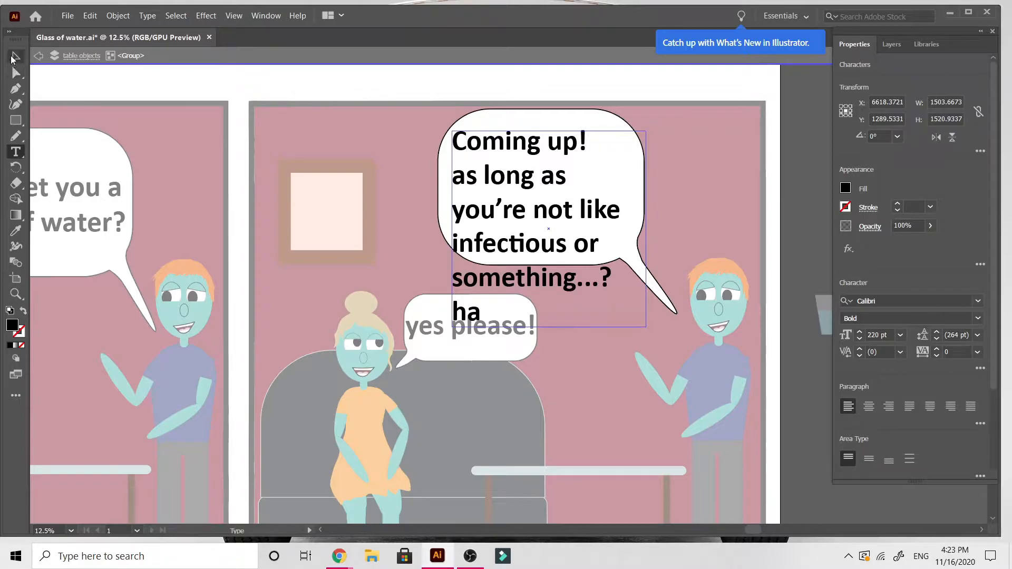
Step: Replace the first line of the man's text with "Sure thing!" and leave the group's isolation mode
left_click(13, 57)
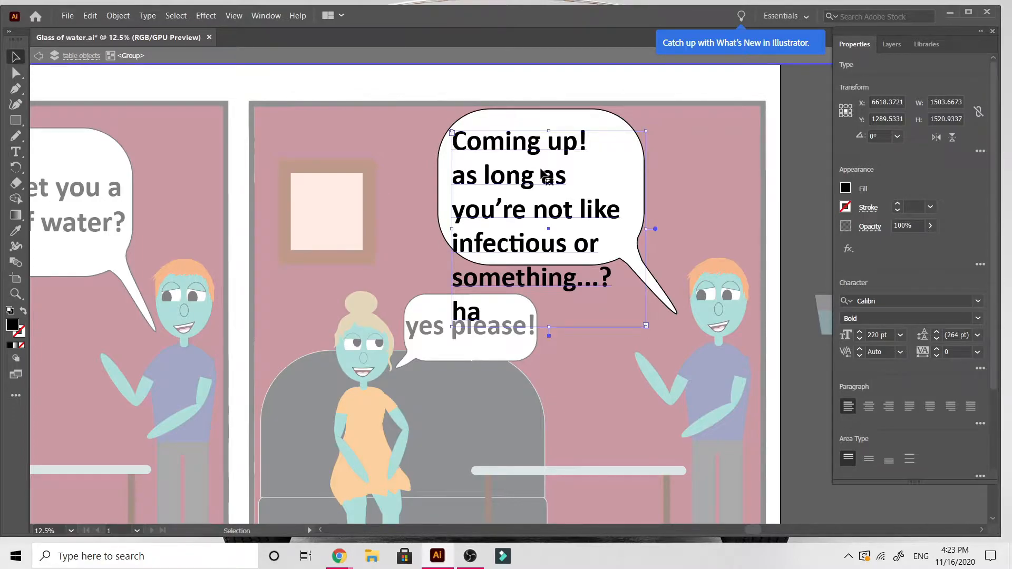
key("t")
left_click_drag(578, 140, 454, 148)
type("Sure thing!")
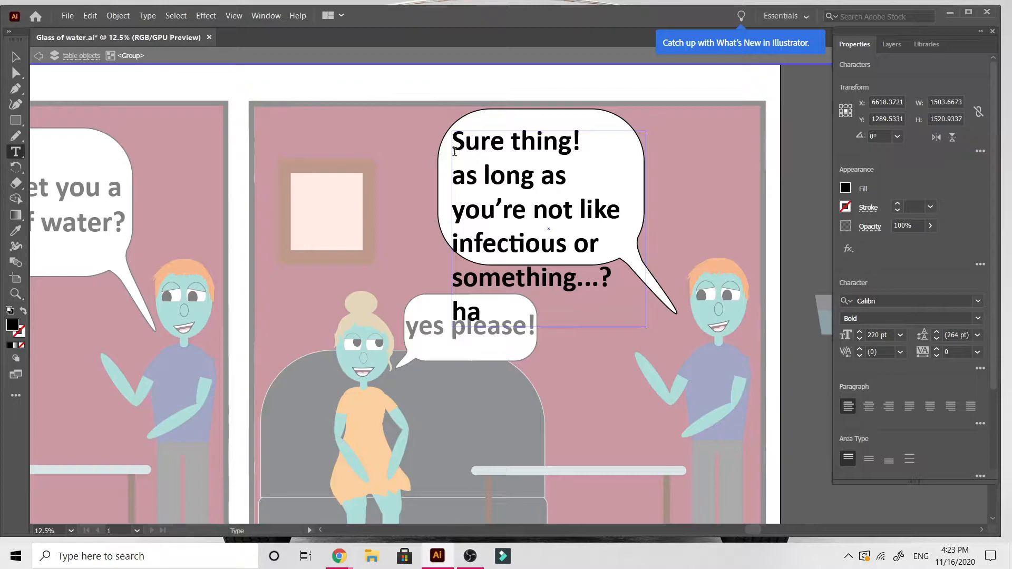
left_click(16, 57)
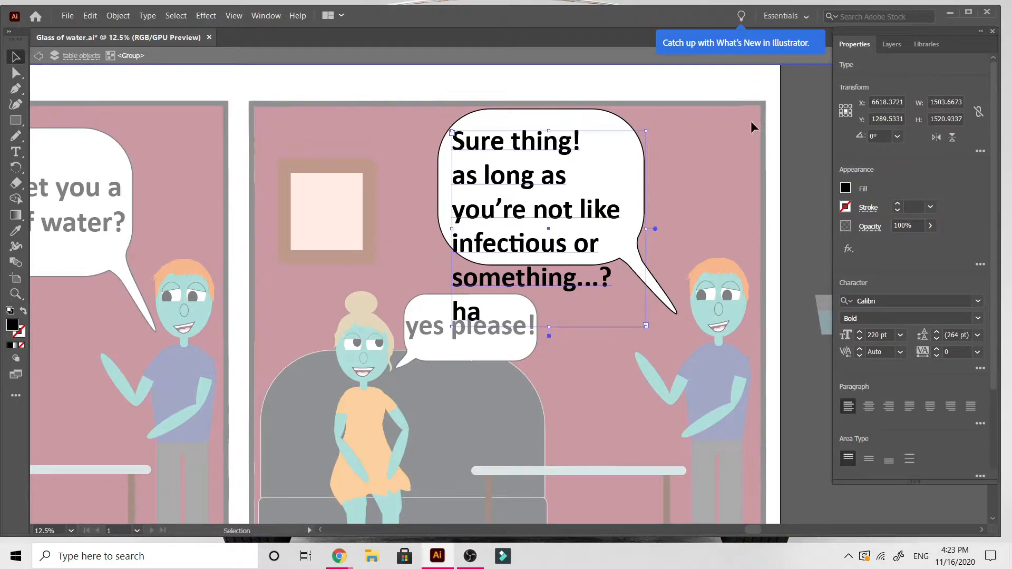
double_click(797, 93)
Step: Isolate the second-panel man's group and reflect the arm folded across his torso over the horizontal axis
scroll(684, 314, "up", 2)
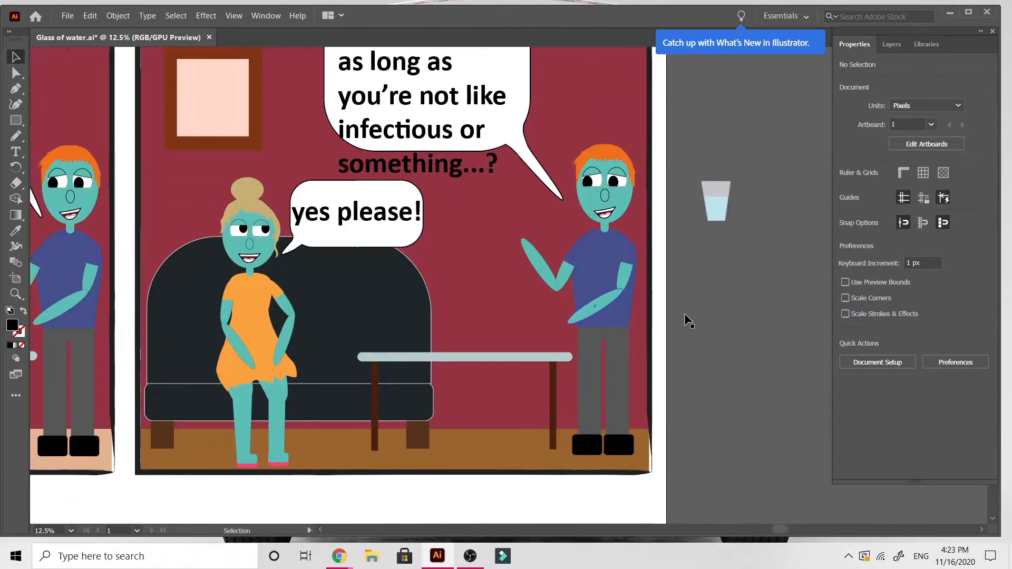
scroll(685, 315, "right", 3)
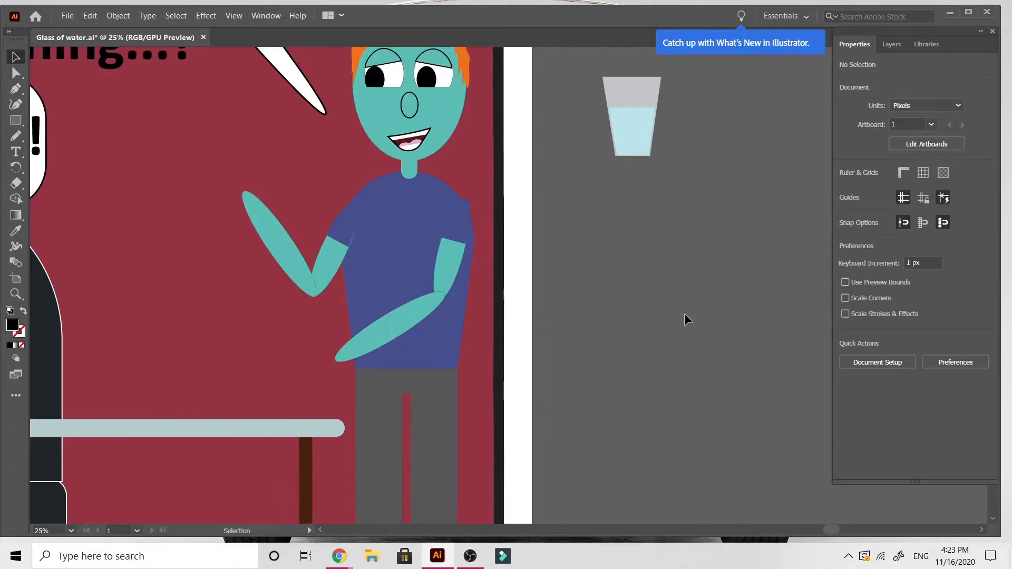
scroll(481, 395, "up", 2)
double_click(421, 423)
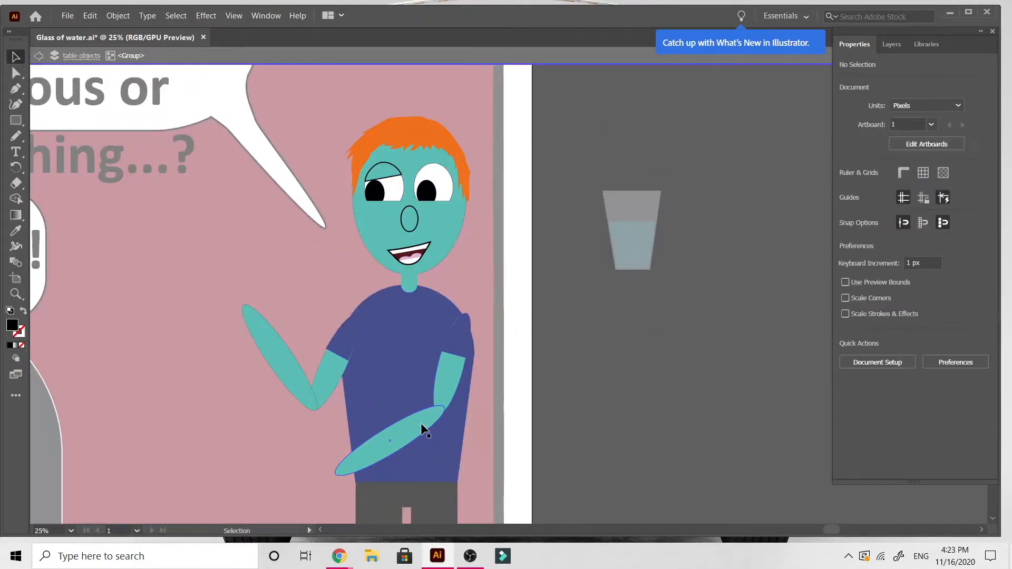
left_click(423, 429)
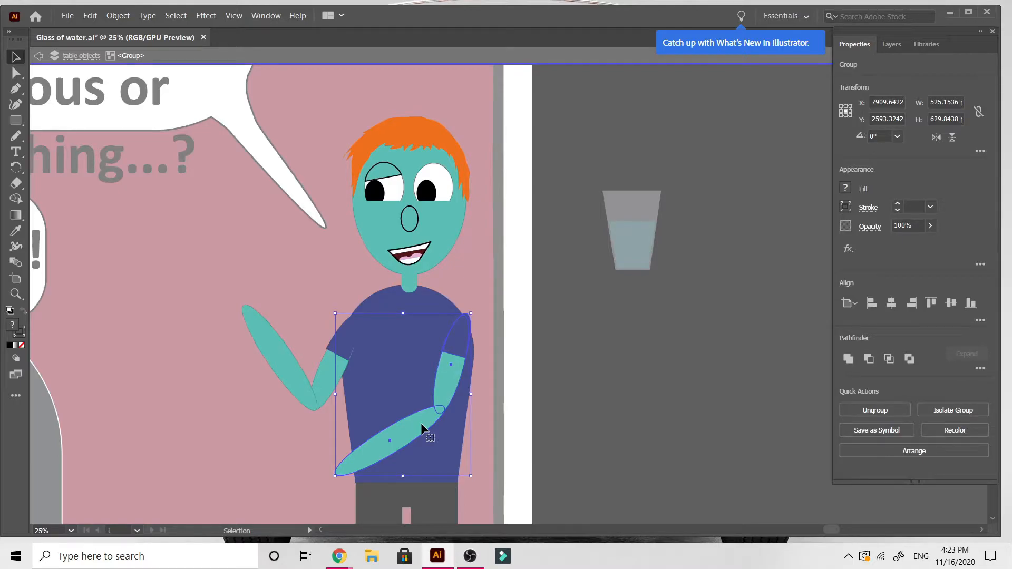
right_click(422, 429)
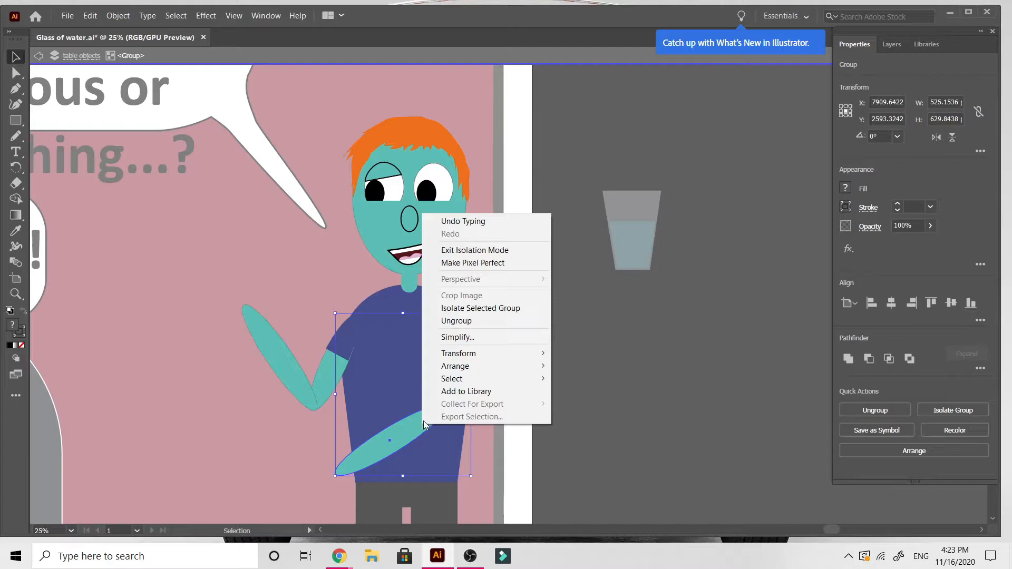
mouse_move(474, 358)
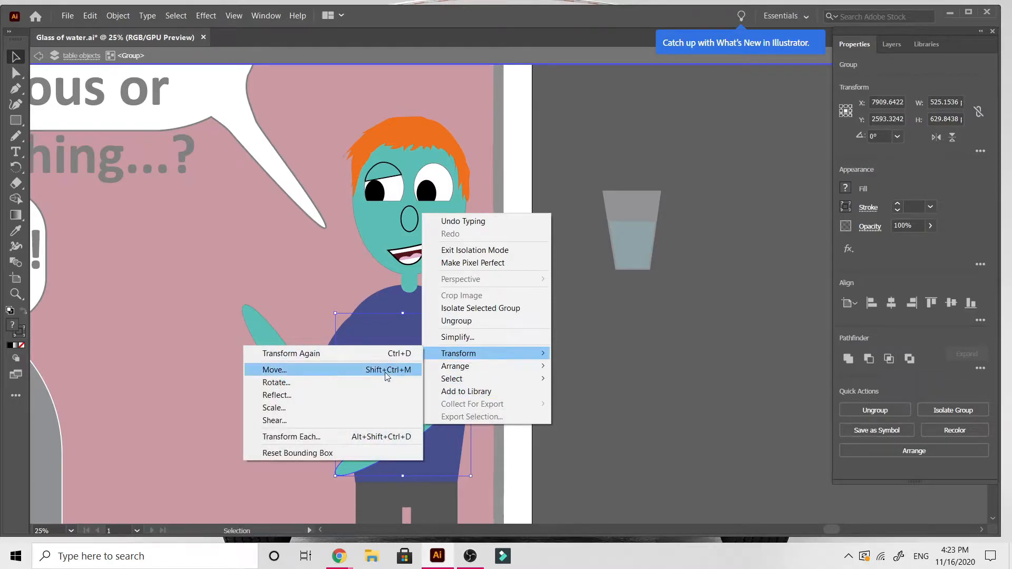
left_click(372, 397)
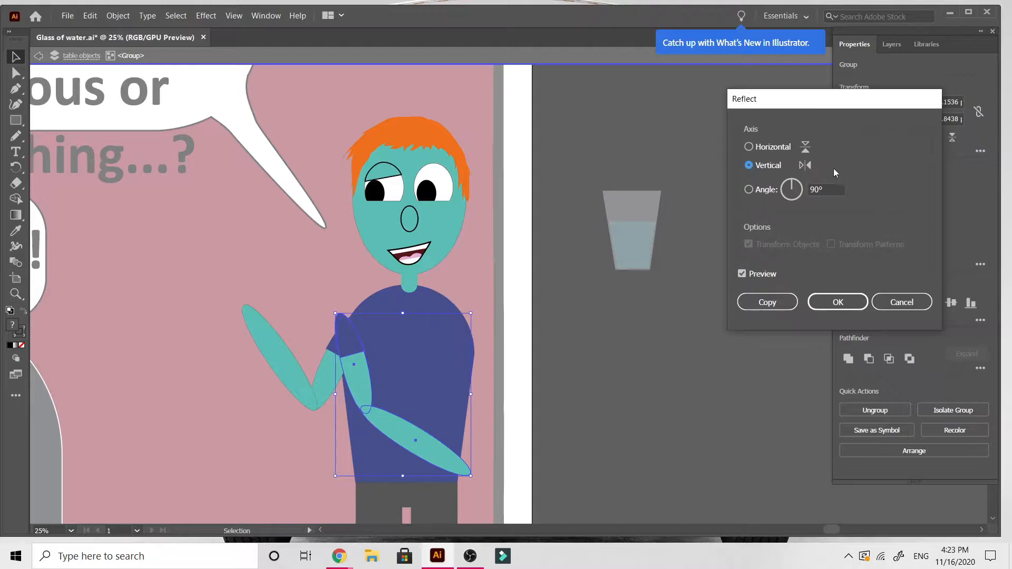
left_click(749, 148)
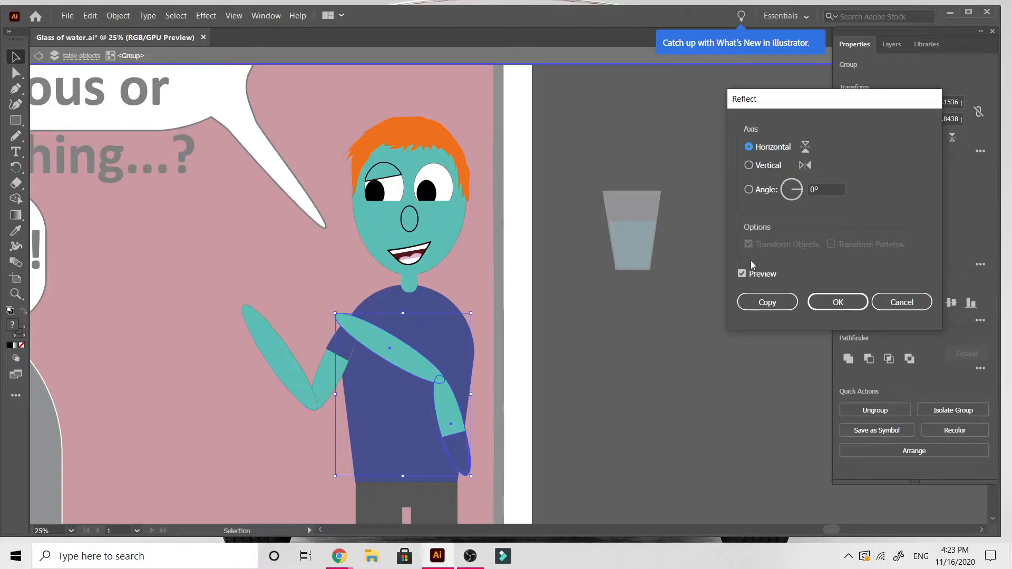
left_click(841, 304)
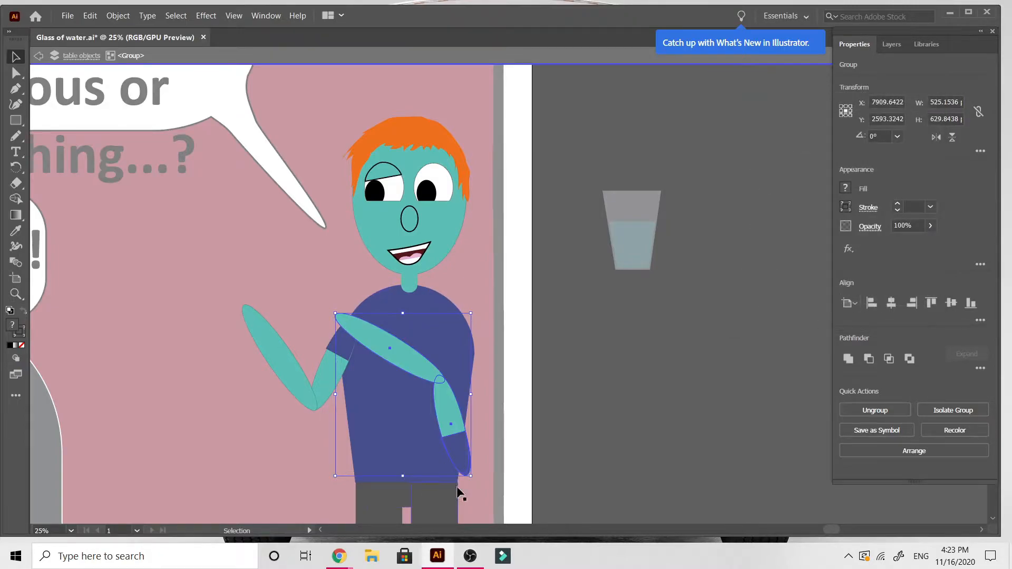
Step: Rotate the reflected arm and place it at the man's shoulder, and swing its forearm to about 51° in front of his face
left_click_drag(475, 480, 480, 317)
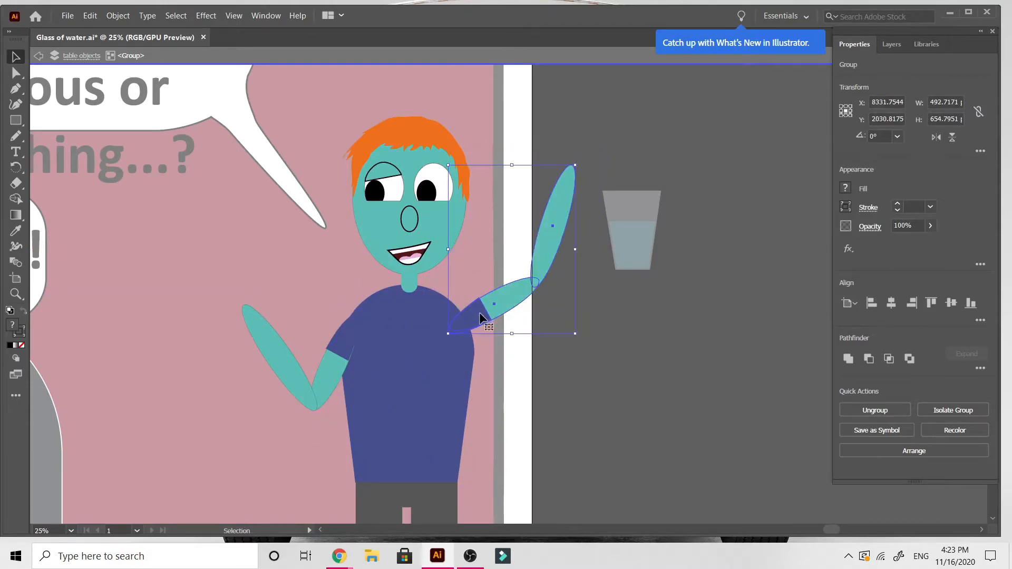
double_click(556, 223)
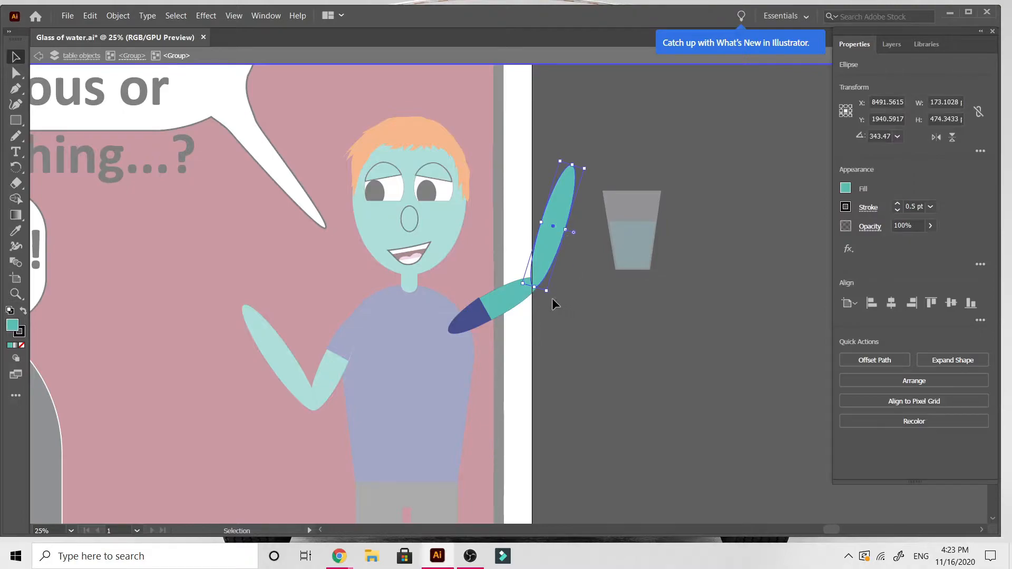
left_click_drag(552, 301, 485, 244)
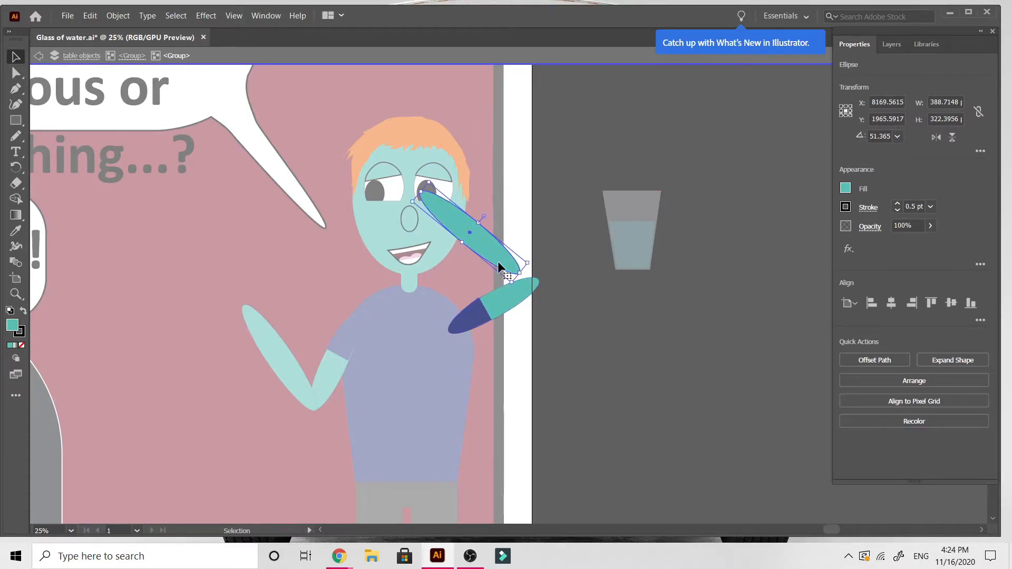
Step: Rotate the upper arm together with its sleeve to a steeper angle and move it up beneath the forearm
left_click(500, 294)
left_click_drag(548, 298, 513, 270)
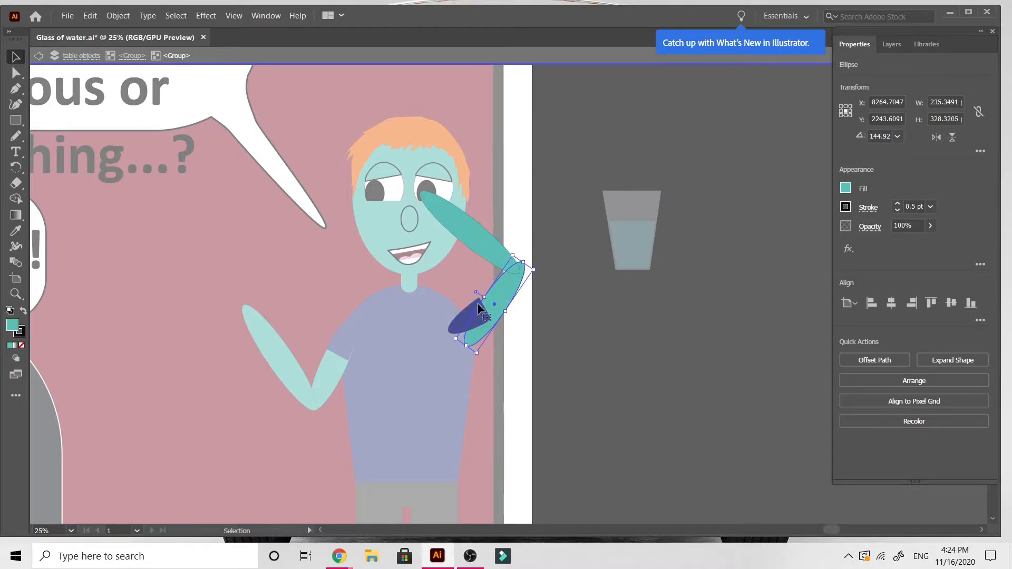
key("ctrl+z")
left_click(474, 321, "shift")
left_click_drag(538, 334, 524, 272)
left_click_drag(491, 323, 477, 292)
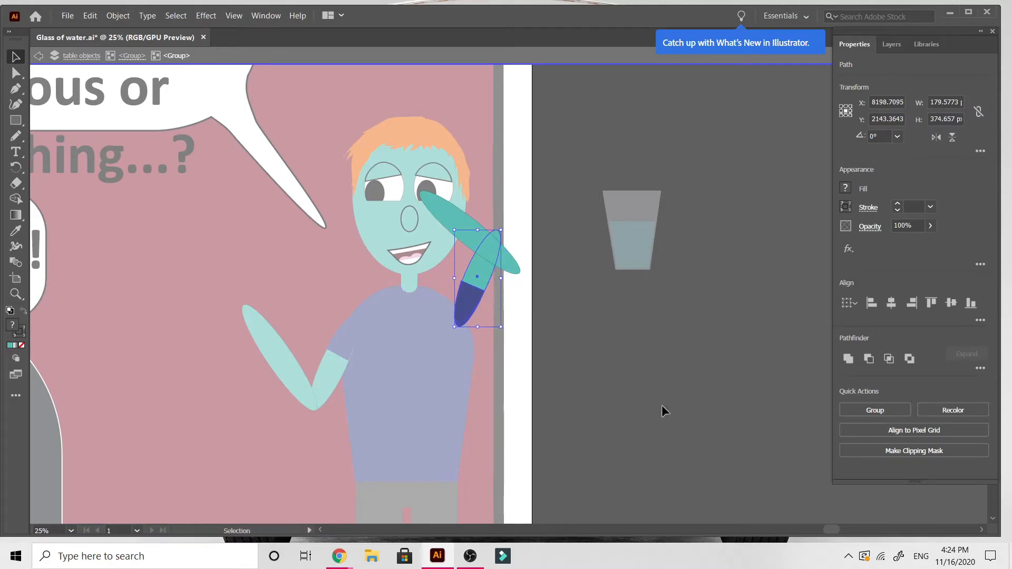
Step: Move the forearm up so its elbow end meets the top of the upper arm, and leave isolation mode
key("ctrl+=")
key("ctrl+=")
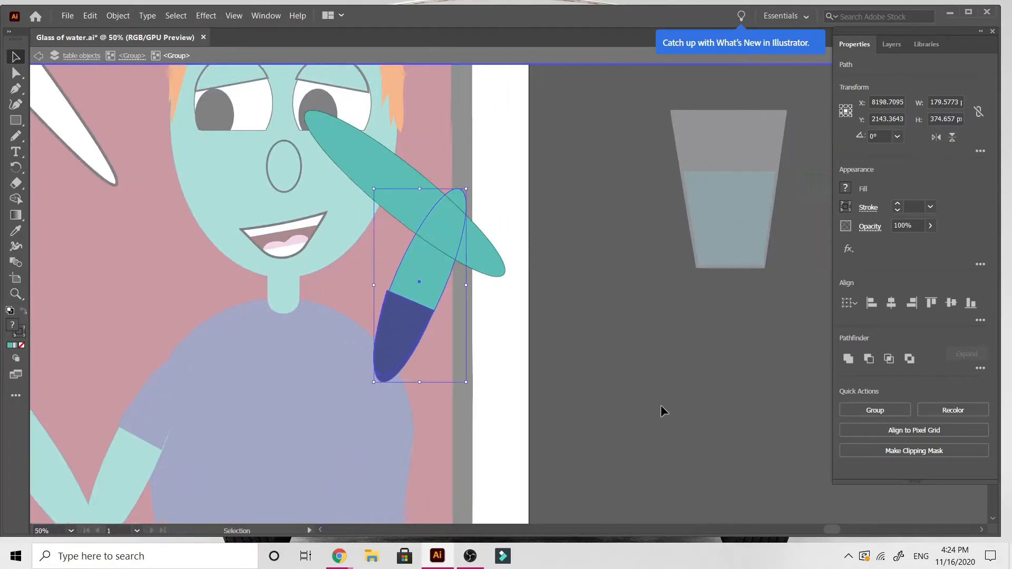
scroll(660, 405, "up", 3)
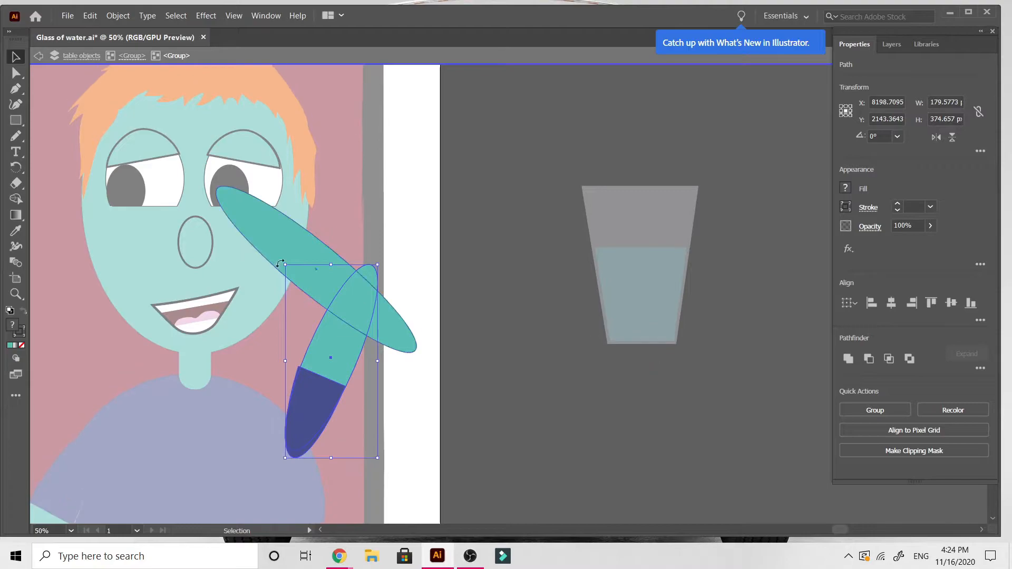
left_click_drag(301, 245, 263, 184)
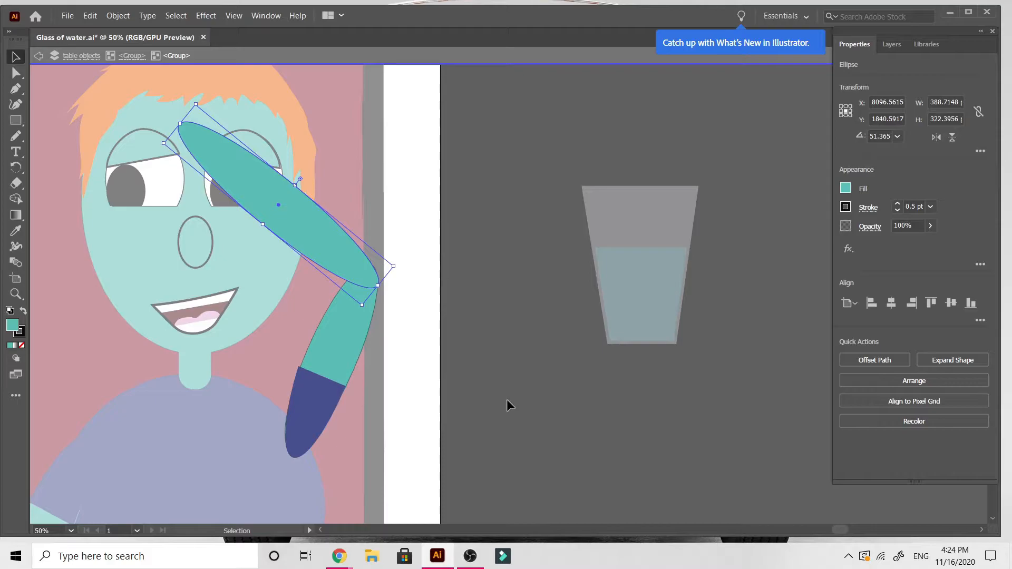
key("ctrl+minus")
key("ctrl+minus")
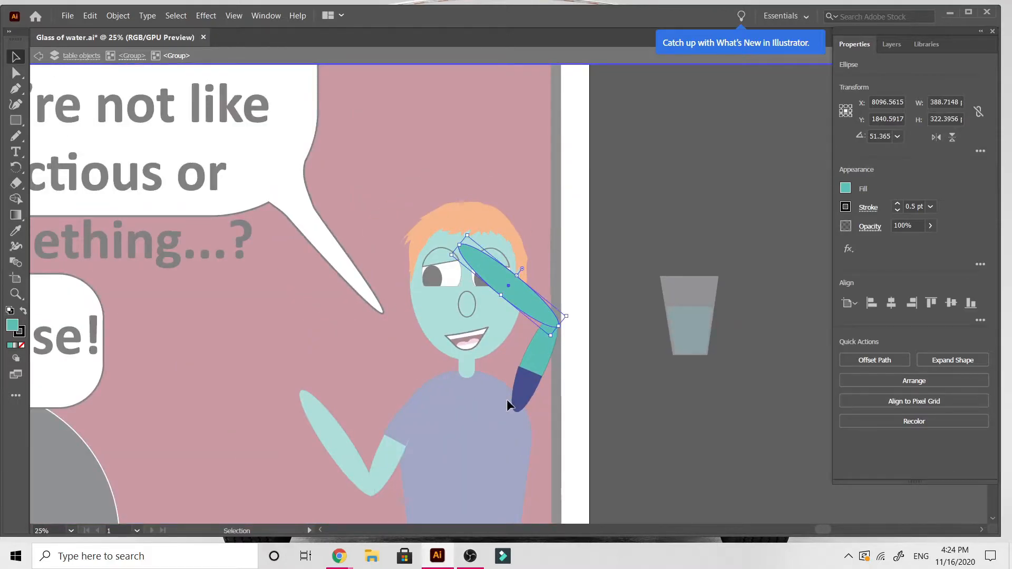
double_click(600, 354)
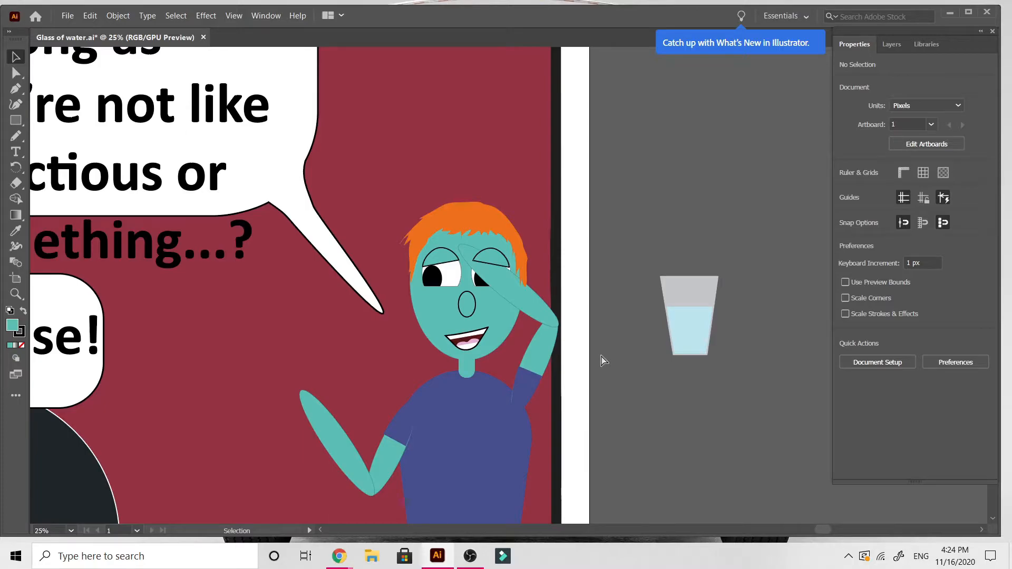
Step: Examine the man's raised-arm pose up close and compare it with the rest of the comic's panels
scroll(602, 357, "up", 2)
scroll(602, 360, "right", 4)
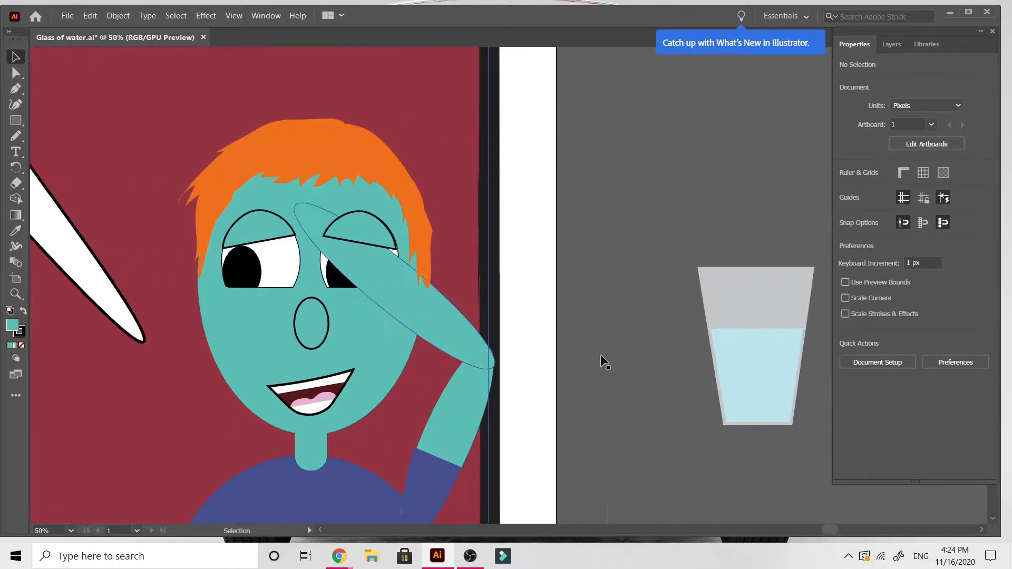
scroll(599, 355, "right", 1)
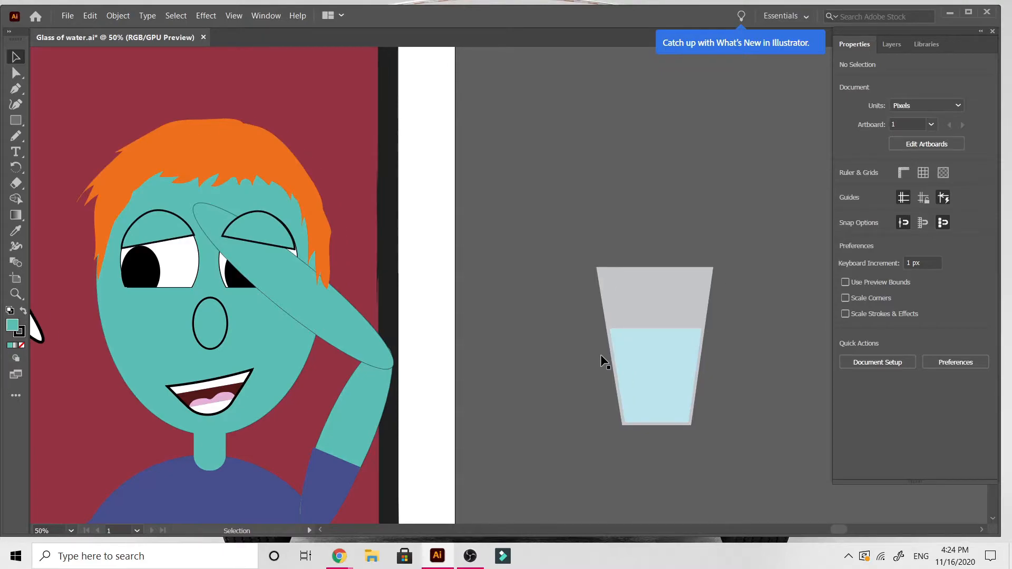
scroll(478, 365, "left", 4)
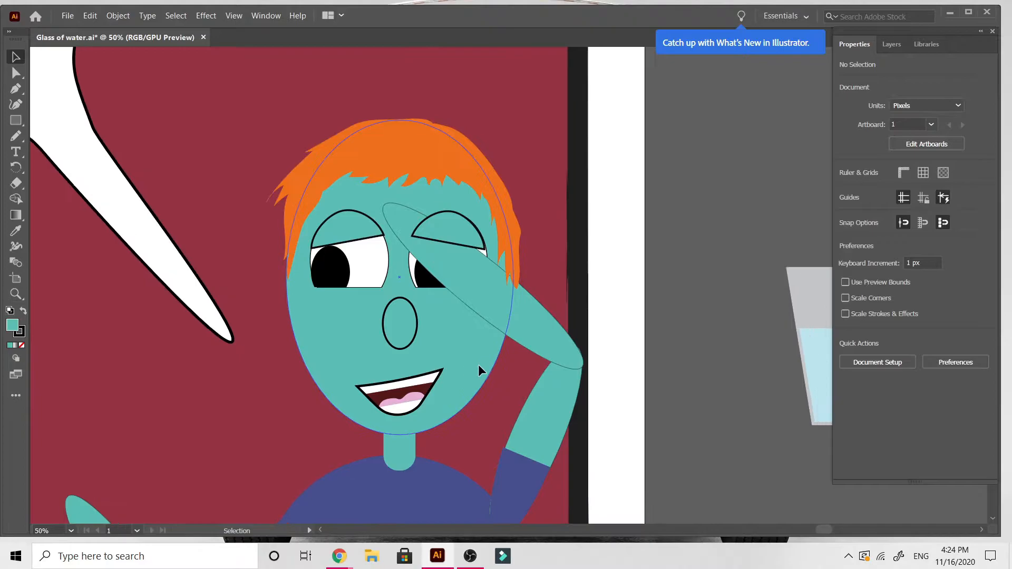
scroll(479, 366, "down", 2)
scroll(481, 371, "down", 2)
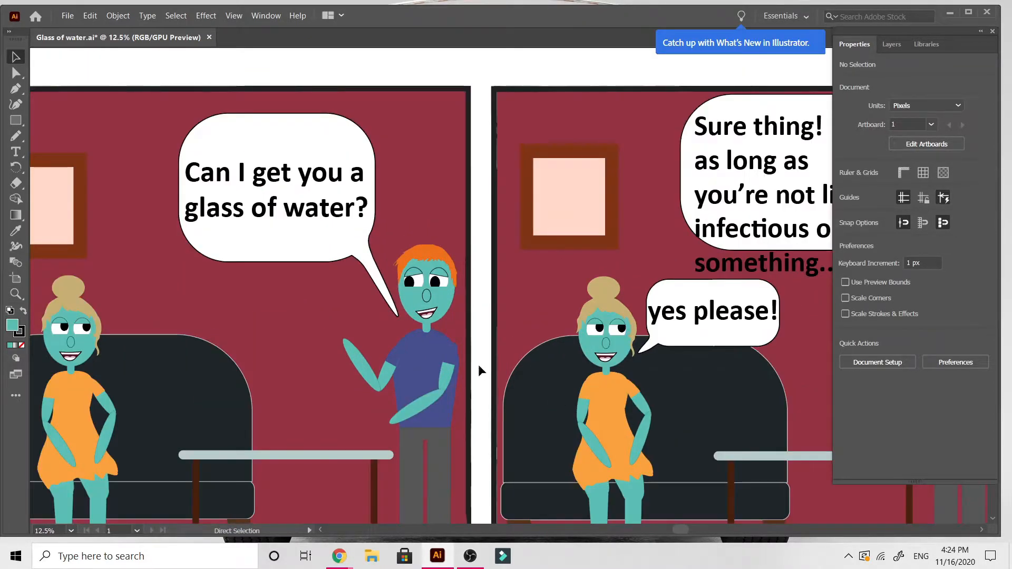
scroll(479, 366, "right", 6)
scroll(478, 364, "right", 3)
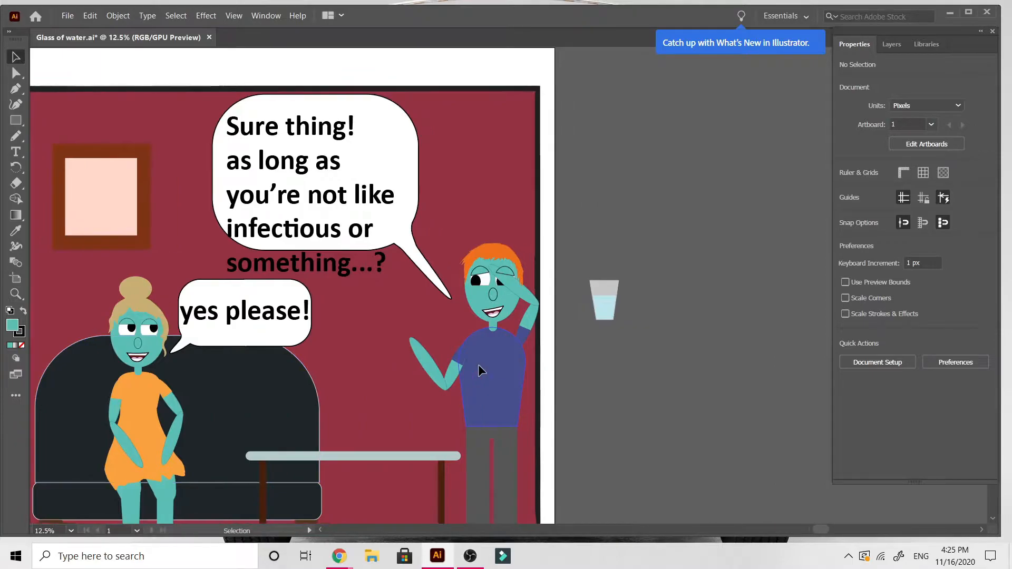
scroll(478, 365, "up", 1)
scroll(481, 370, "up", 3)
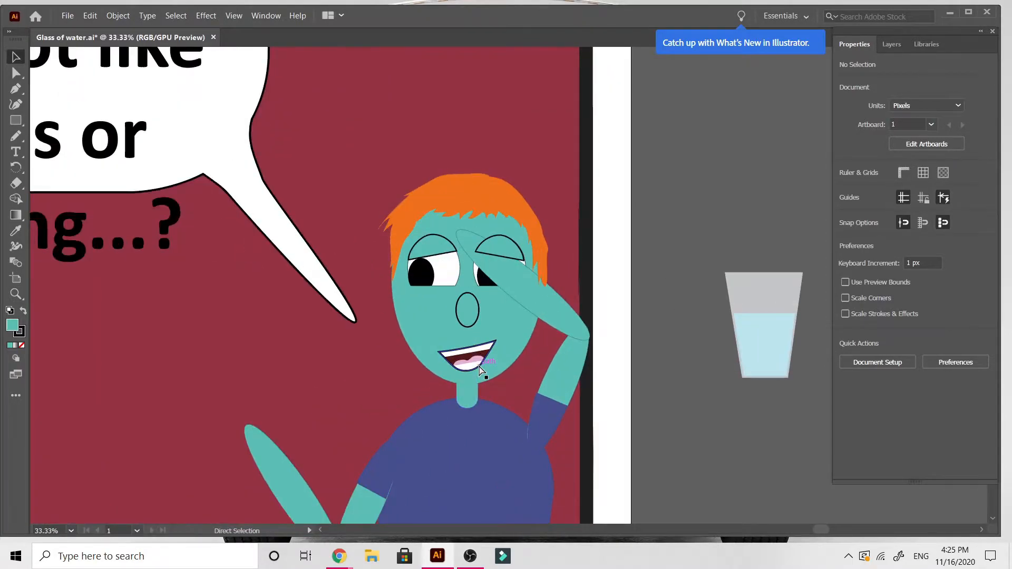
left_click(595, 322)
double_click(595, 321)
left_click(595, 321)
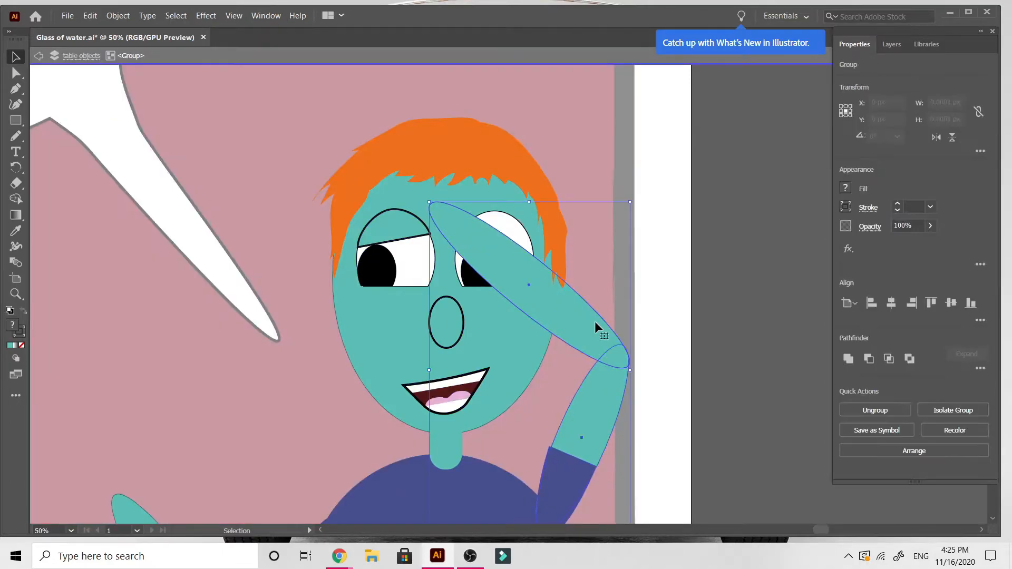
double_click(594, 321)
left_click(594, 321)
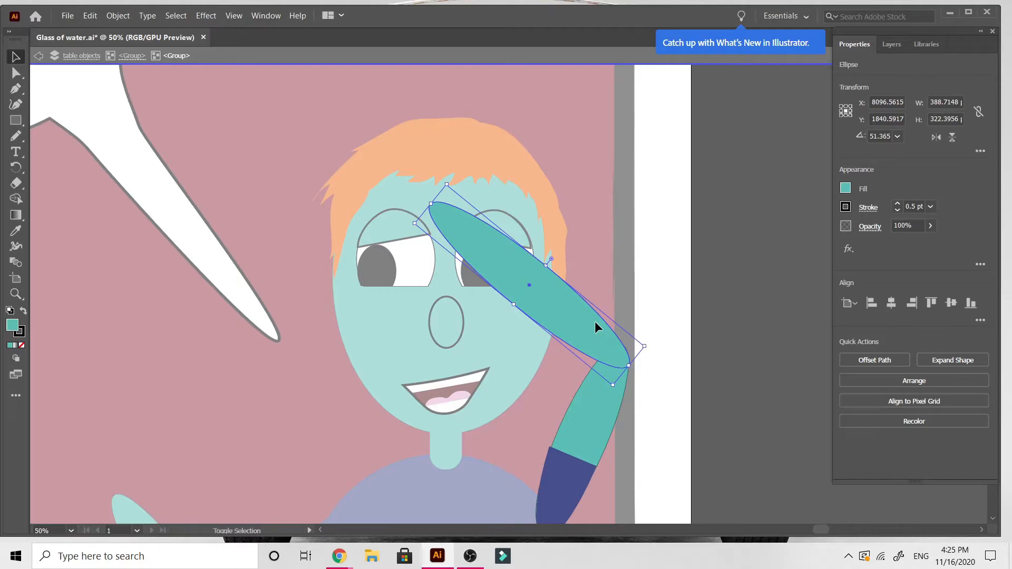
left_click(658, 259)
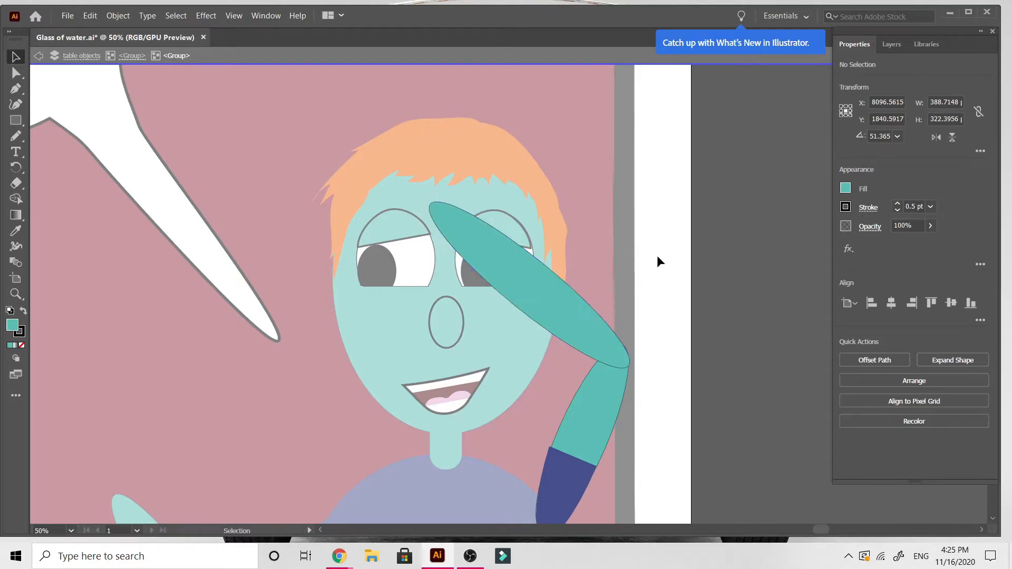
double_click(658, 257)
Step: Send the raised forearm to the back of its arm group, behind the upper arm, and leave isolation mode
left_click(587, 324)
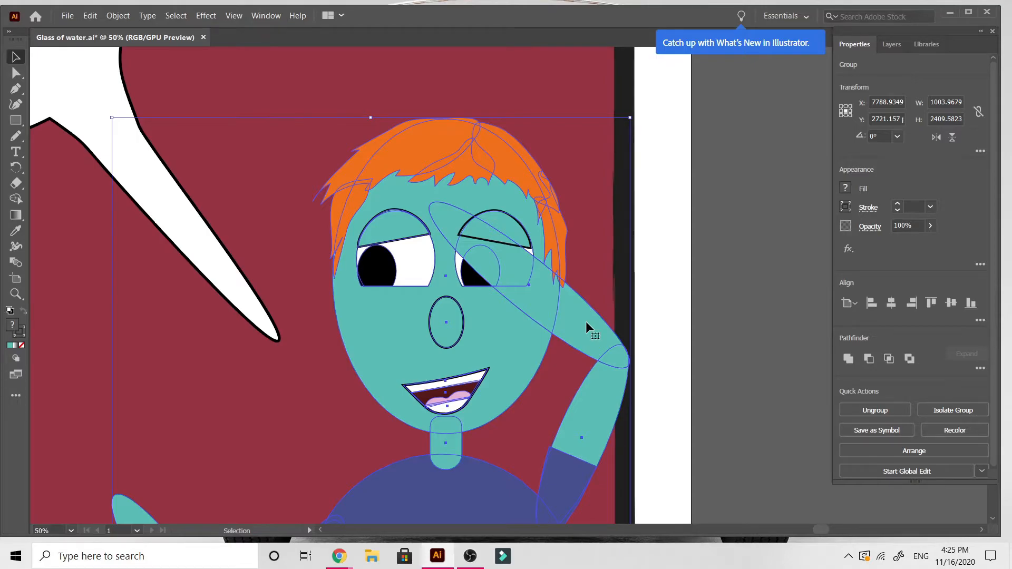
double_click(587, 323)
left_click(587, 322)
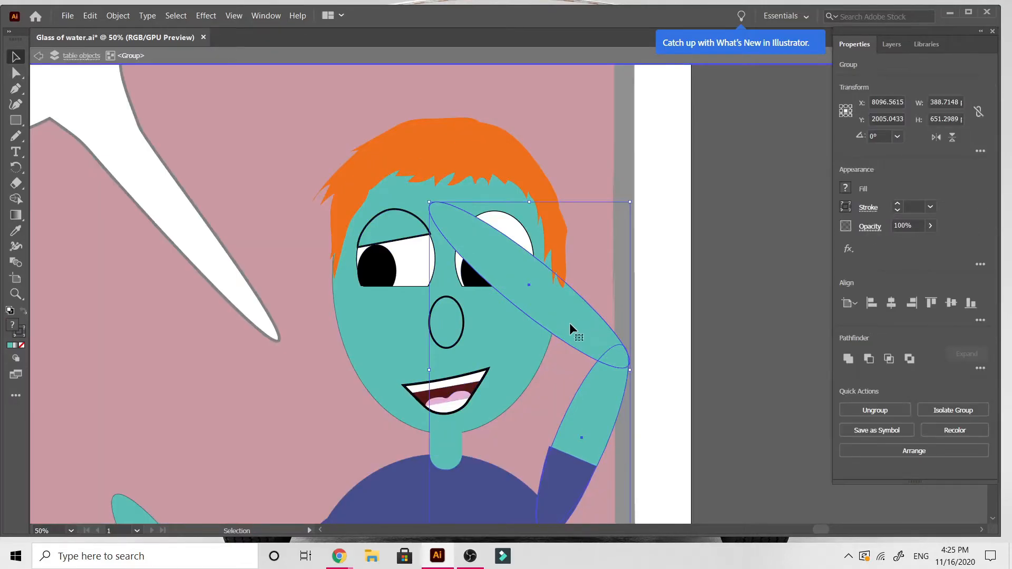
double_click(569, 324)
left_click(570, 323)
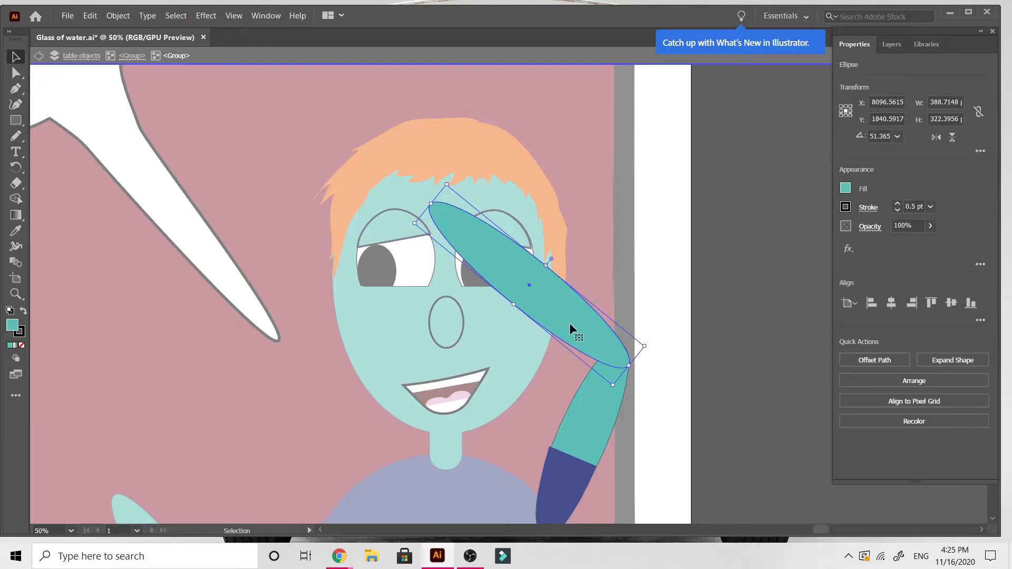
right_click(570, 323)
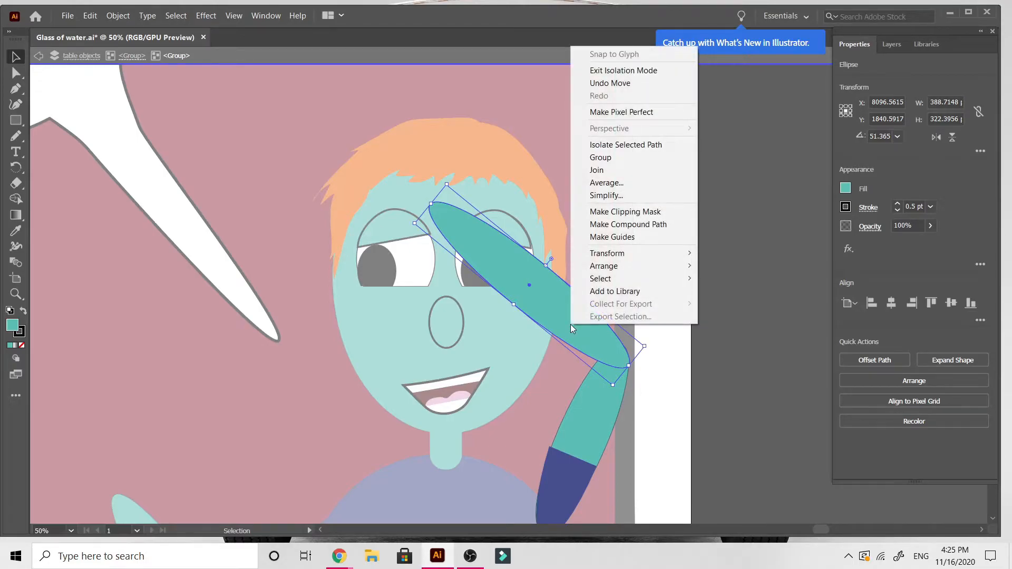
mouse_move(601, 266)
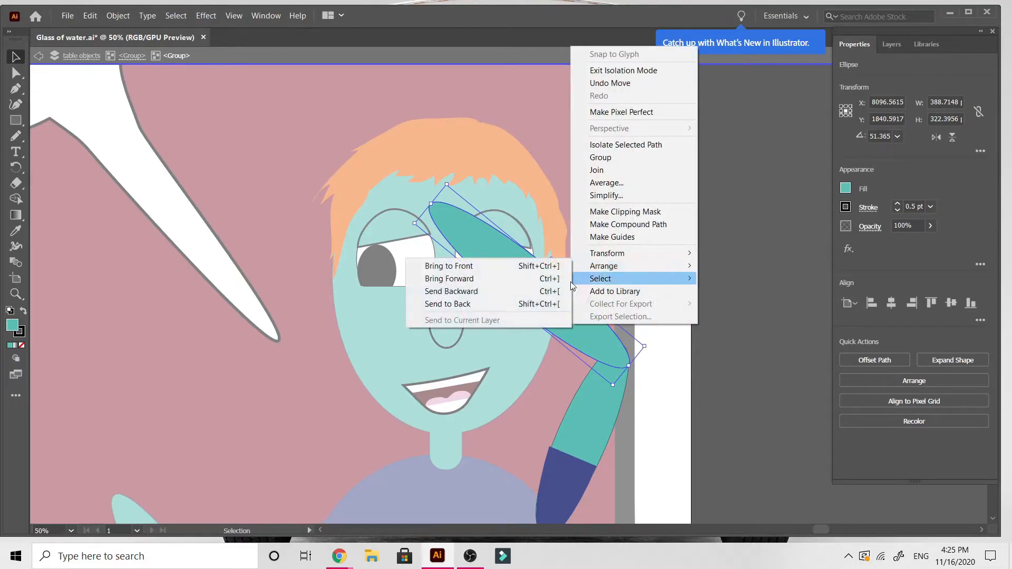
left_click(521, 305)
double_click(709, 314)
Step: Isolate the man's raised arm, cut the forearm out of its group, and leave isolation mode
left_click(592, 331)
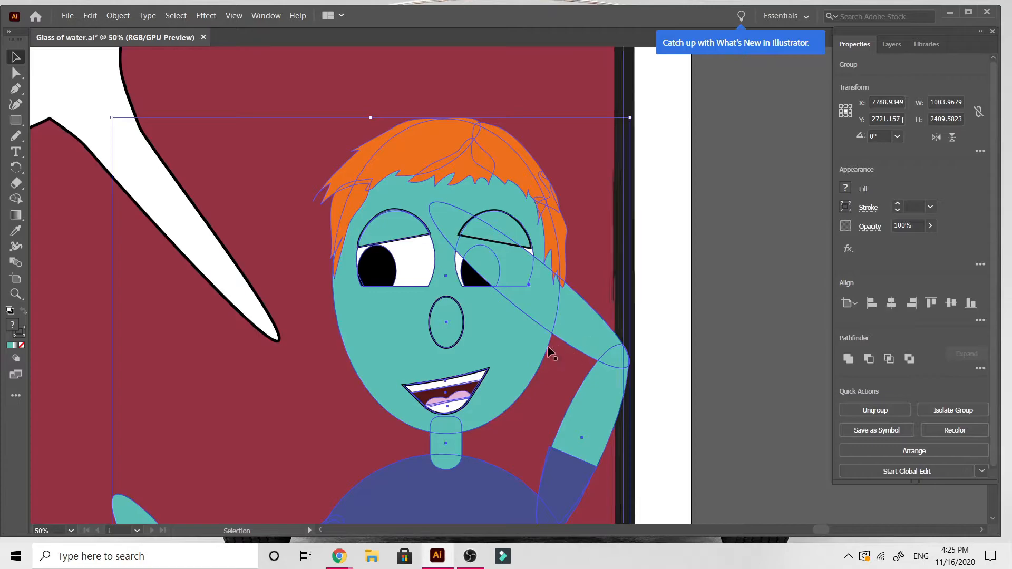
double_click(559, 317)
left_click(559, 318)
double_click(558, 318)
left_click(558, 317)
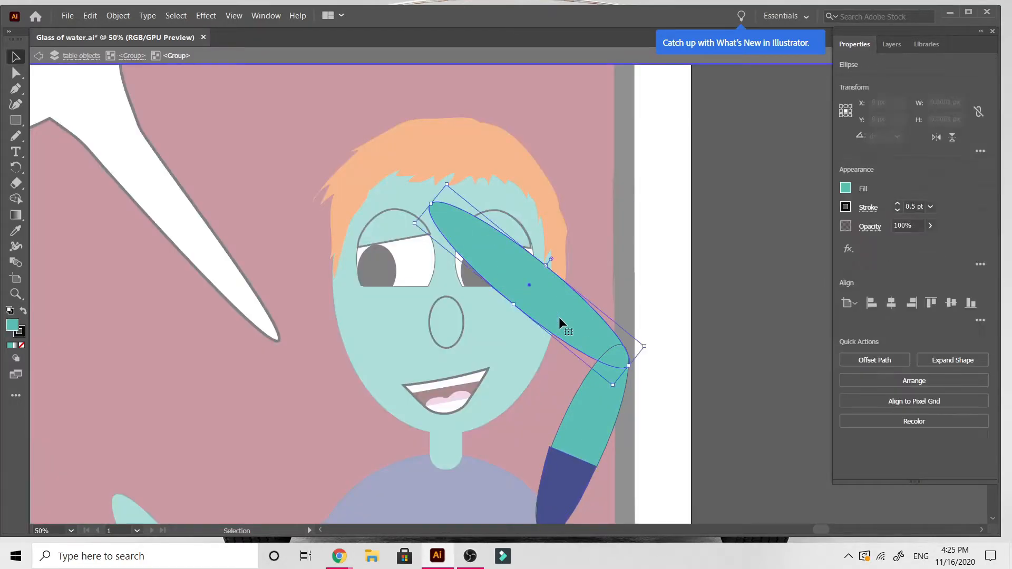
key("Delete")
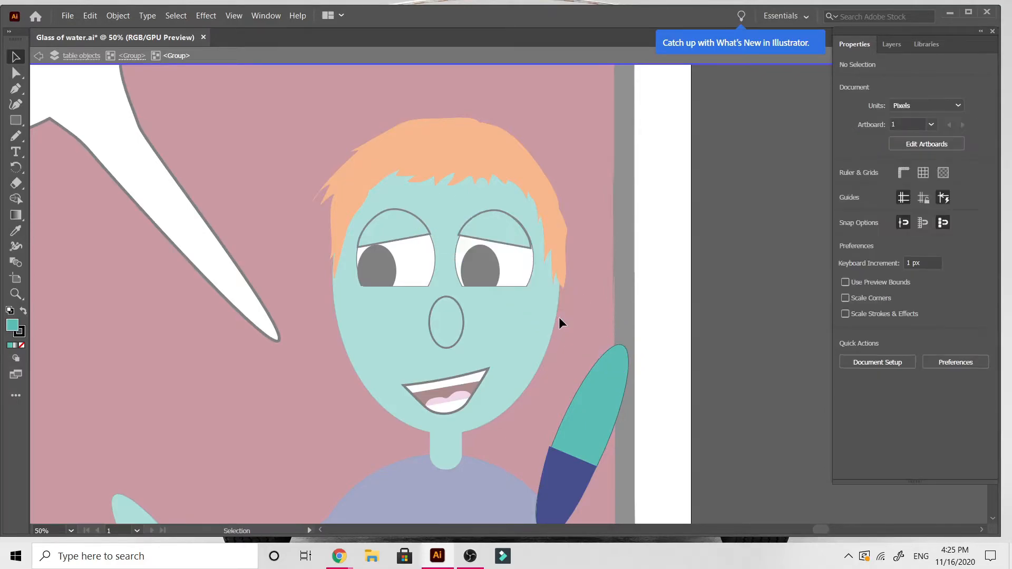
double_click(723, 258)
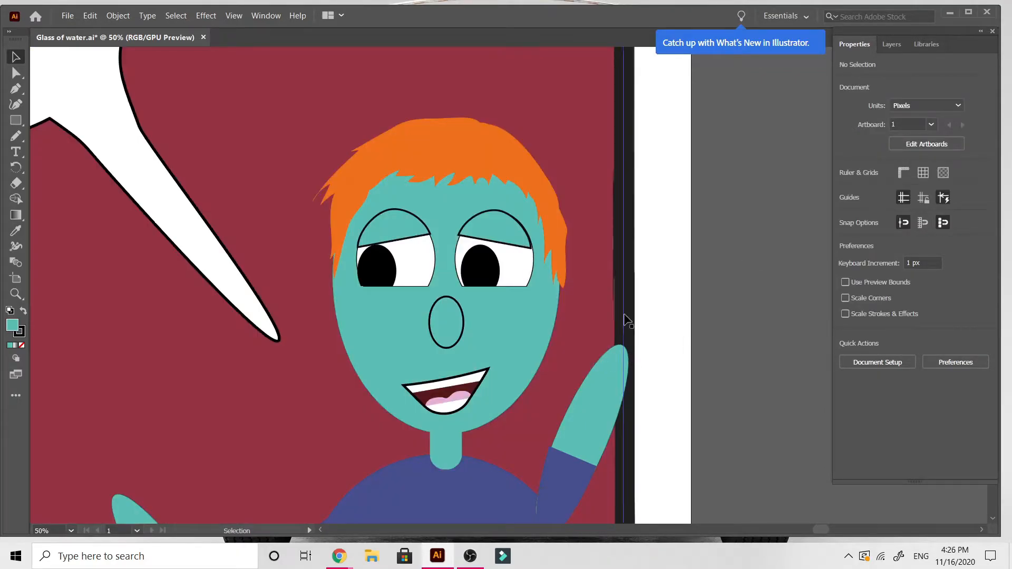
Step: Paste the forearm outside the man's group and move it across his face so its elbow end meets the upper arm
scroll(627, 319, "up", 1)
scroll(627, 320, "right", 5)
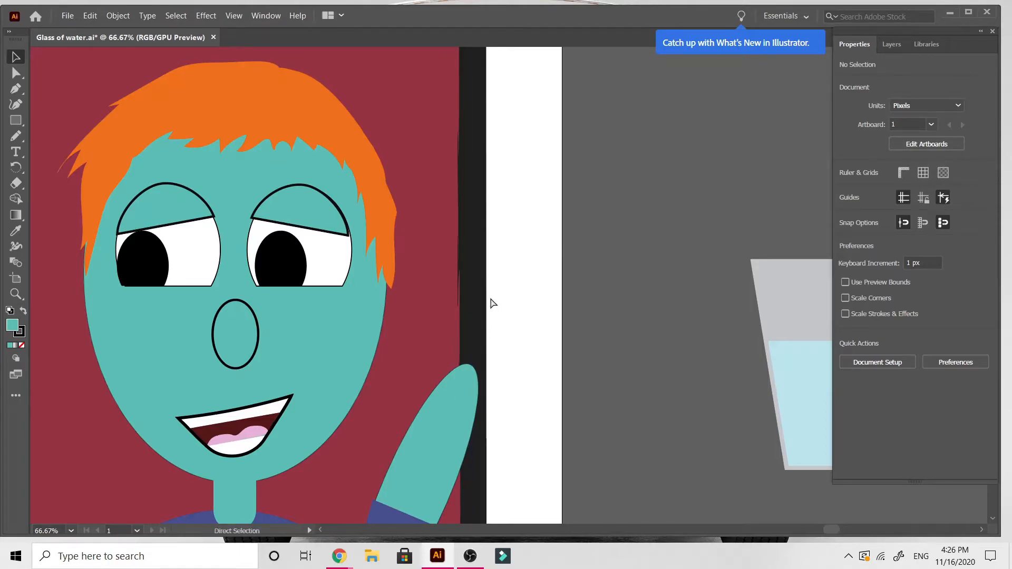
key("ctrl+v")
left_click_drag(501, 295, 335, 287)
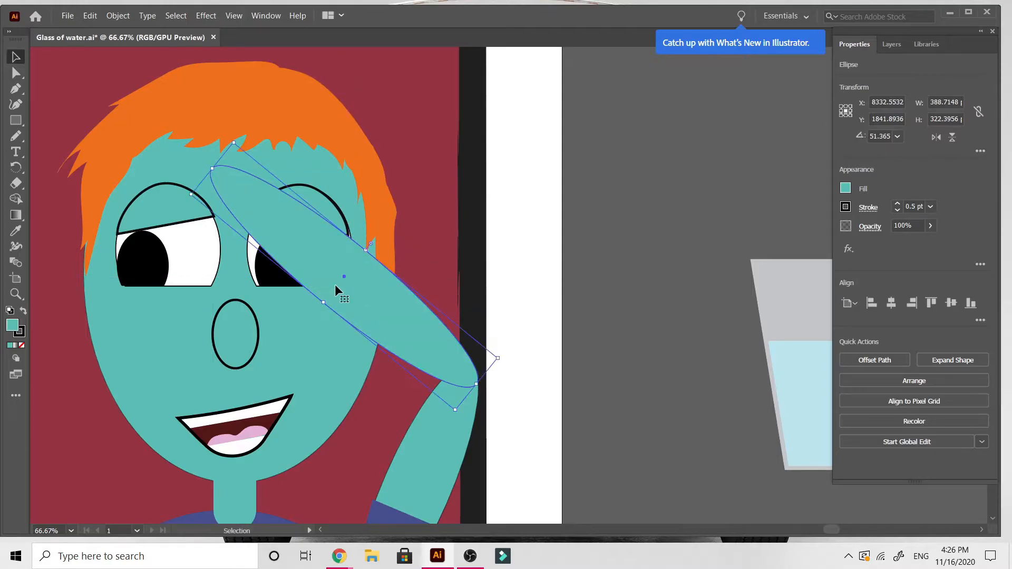
Step: Send the forearm to the back, then bring it forward in front of the red wall but behind the man's head
right_click(336, 288)
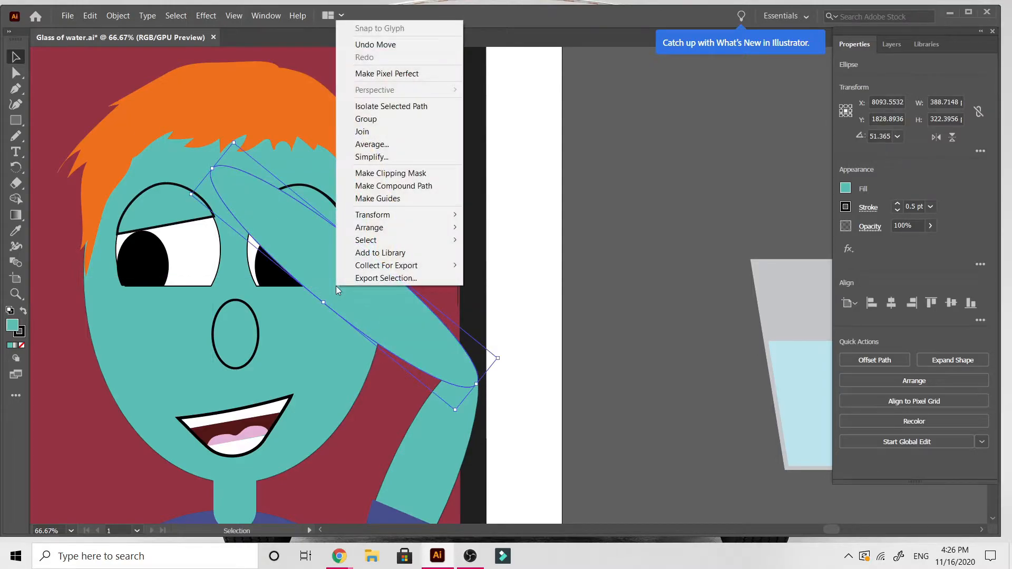
mouse_move(393, 231)
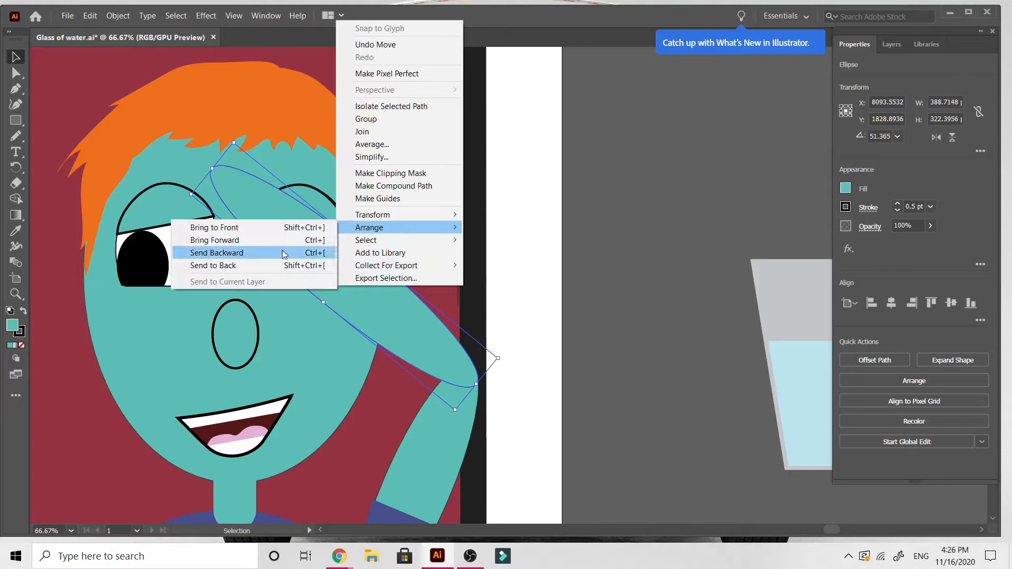
left_click(273, 264)
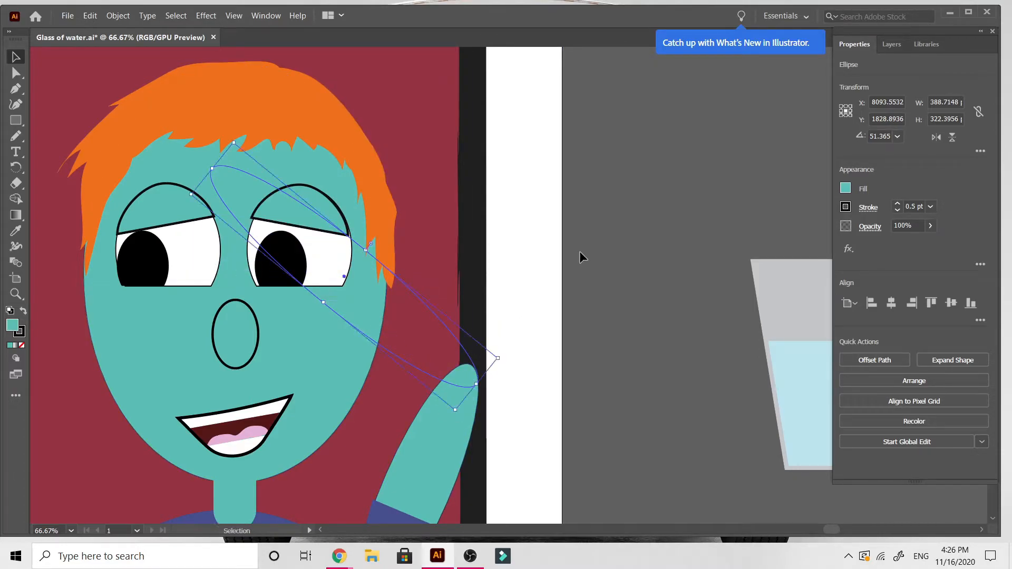
key("ctrl+bracketright")
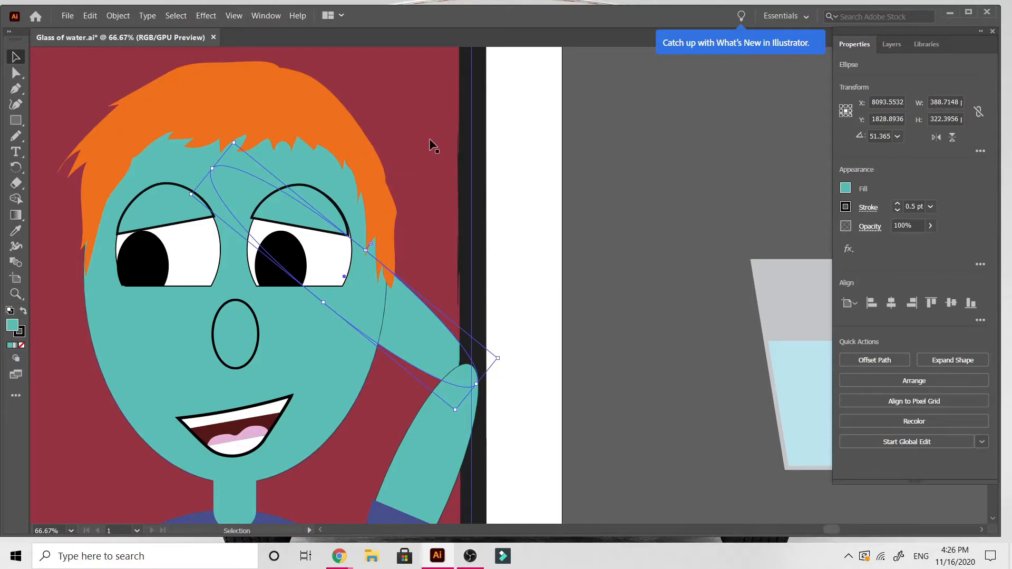
Step: Check the neighbouring panel's figures and the man's head against the raised-arm pose
scroll(429, 138, "left", 15)
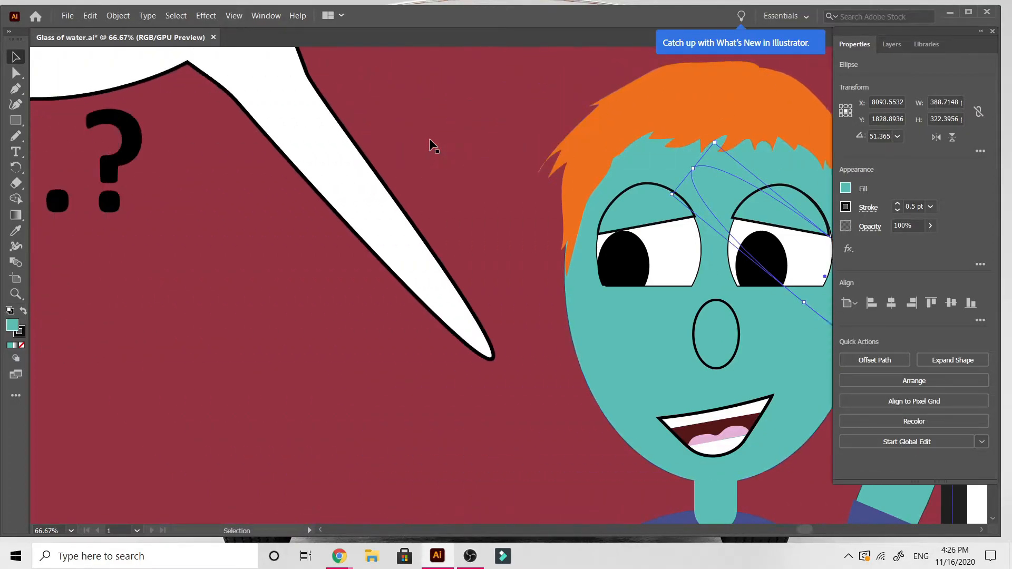
scroll(429, 138, "left", 20)
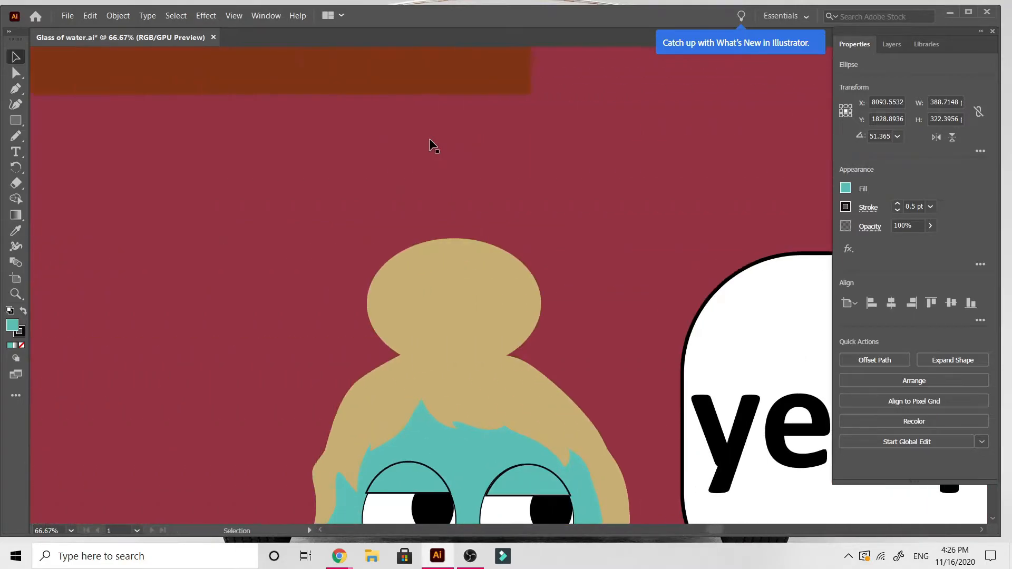
scroll(429, 138, "left", 4)
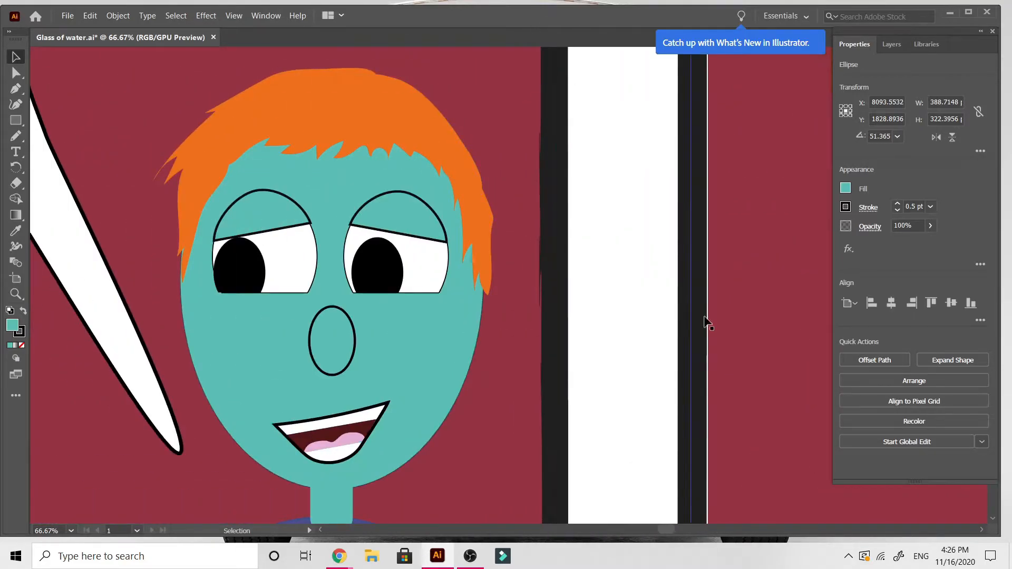
scroll(704, 315, "right", 5)
scroll(704, 315, "right", 20)
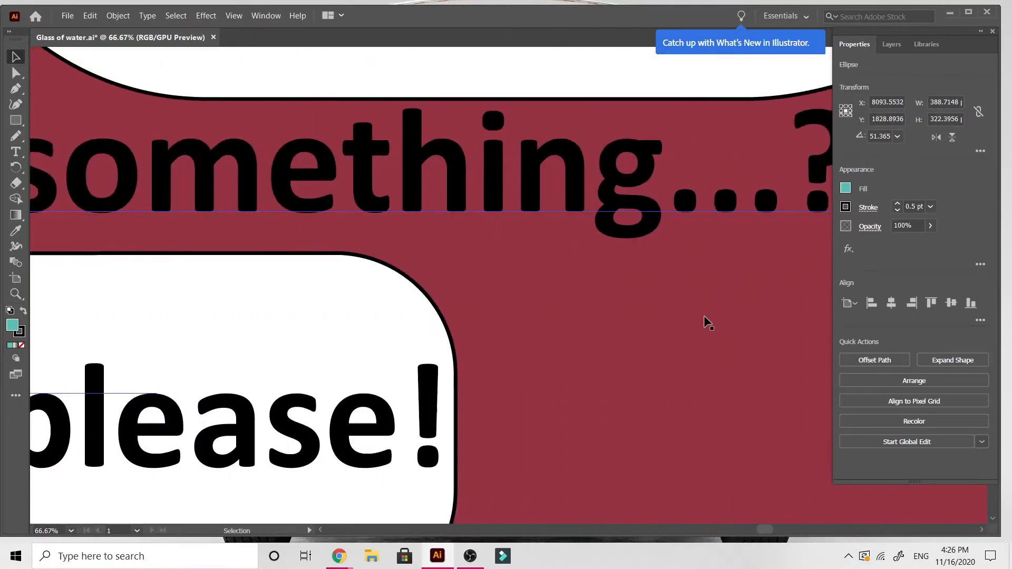
scroll(704, 317, "right", 20)
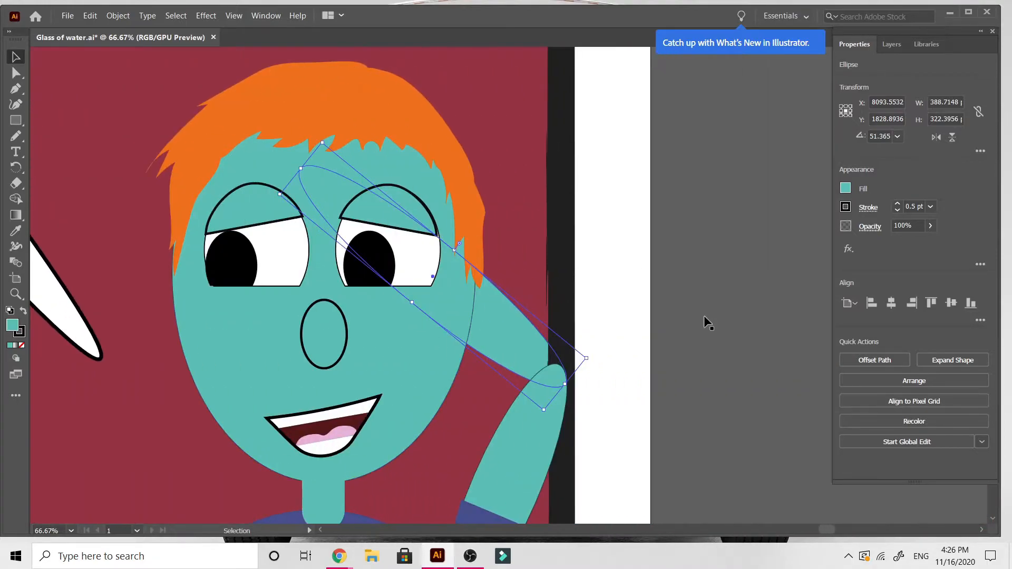
scroll(704, 317, "left", 3)
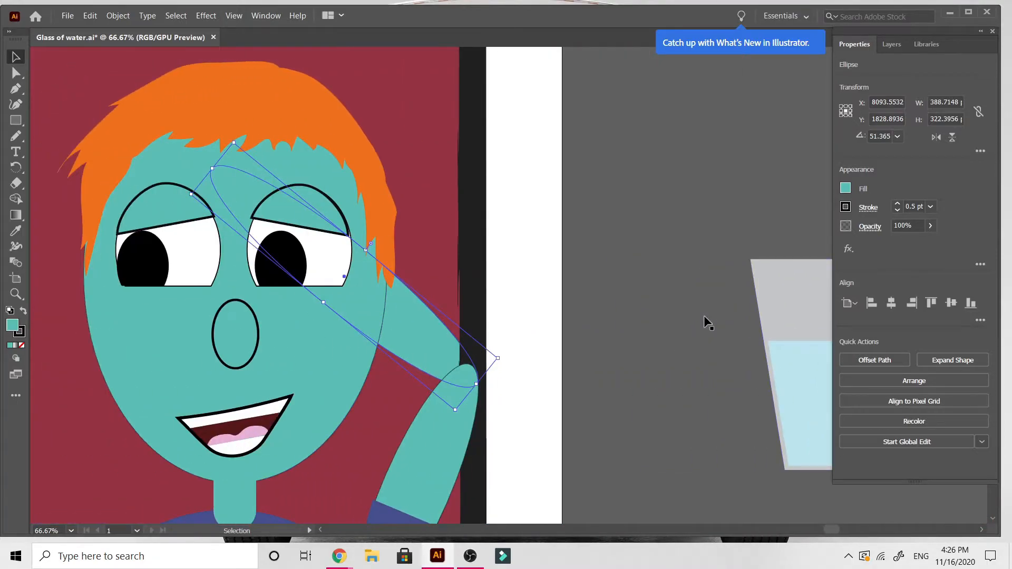
Step: Bring the forearm forward in front of the black panel frame, keeping it behind the man's head and upper arm
right_click(428, 340)
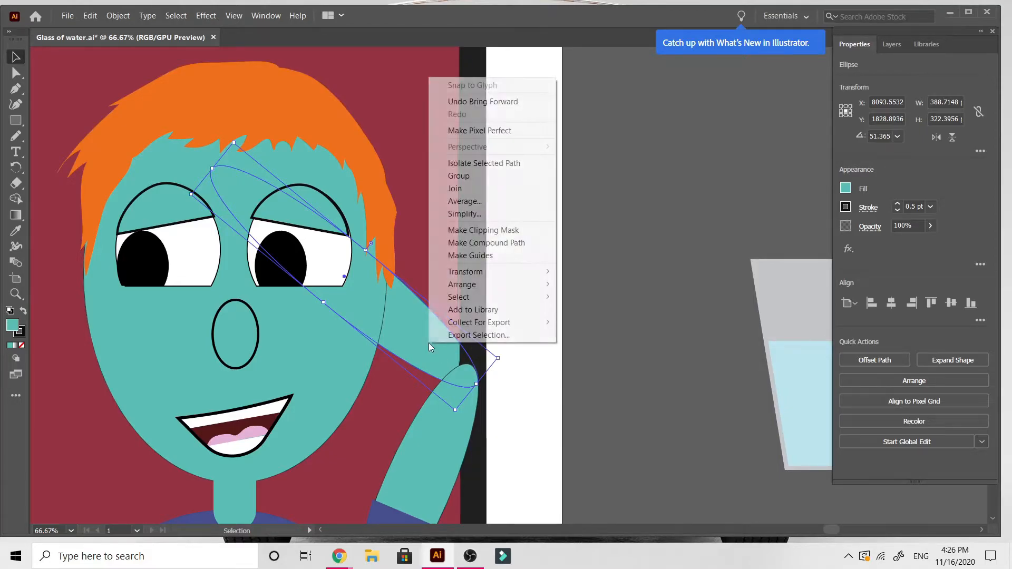
mouse_move(476, 290)
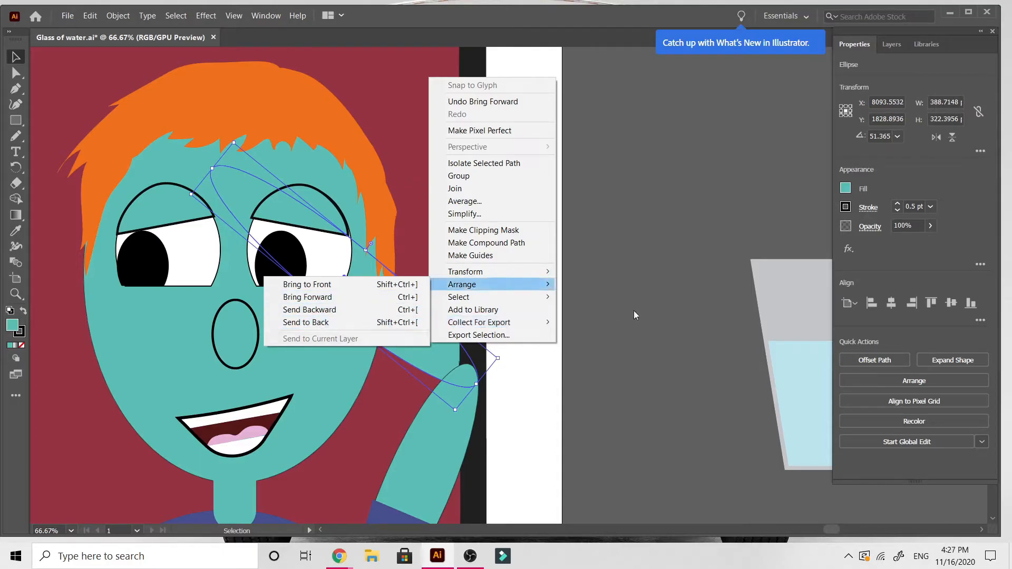
left_click(307, 297)
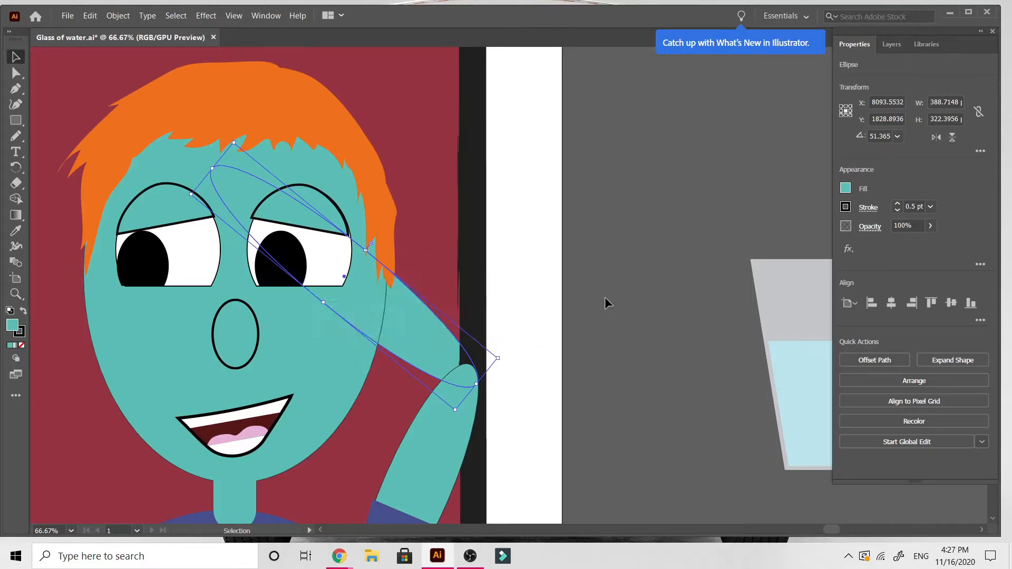
left_click(605, 297)
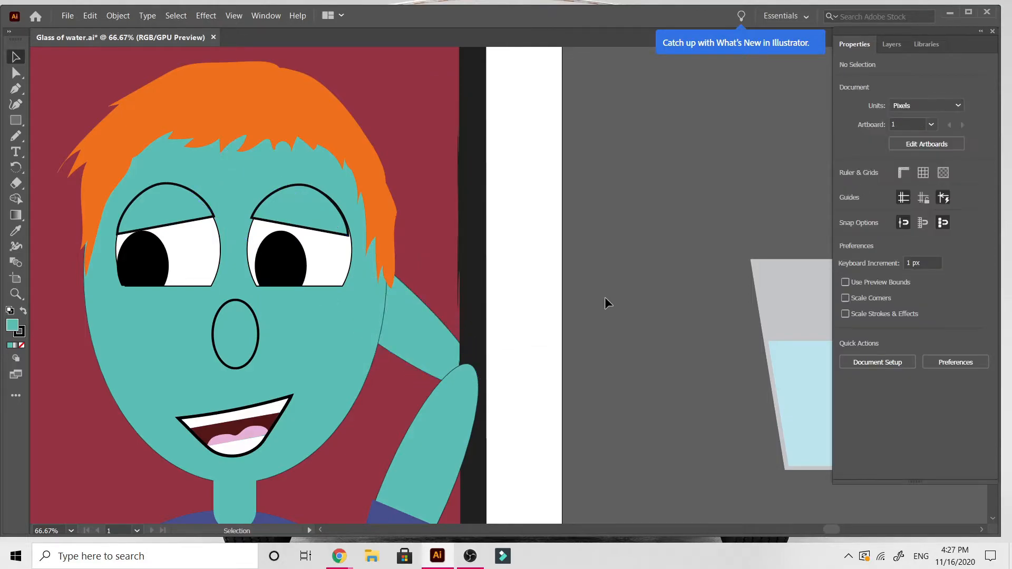
left_click(413, 325)
key("ctrl+]")
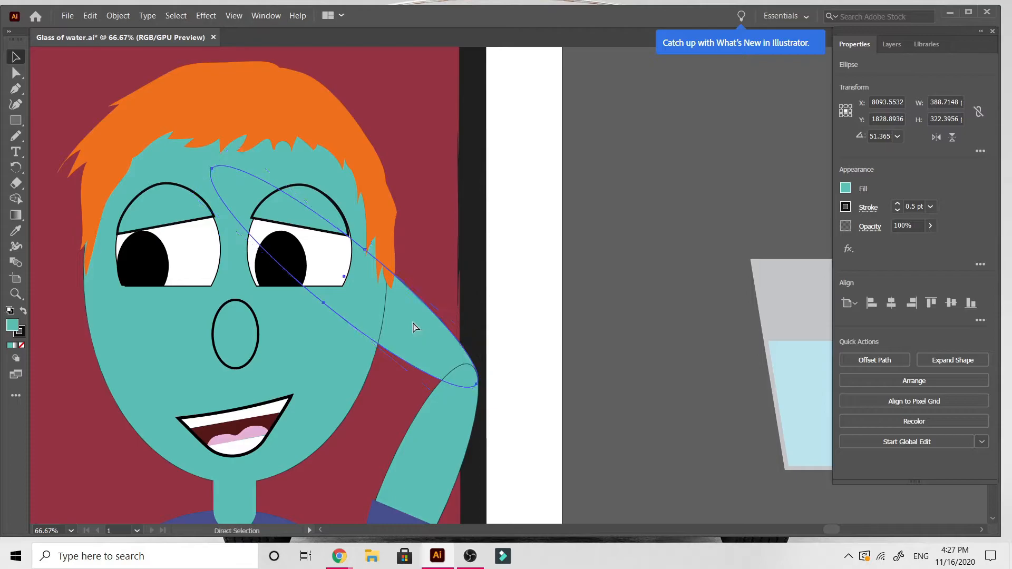
left_click(588, 362)
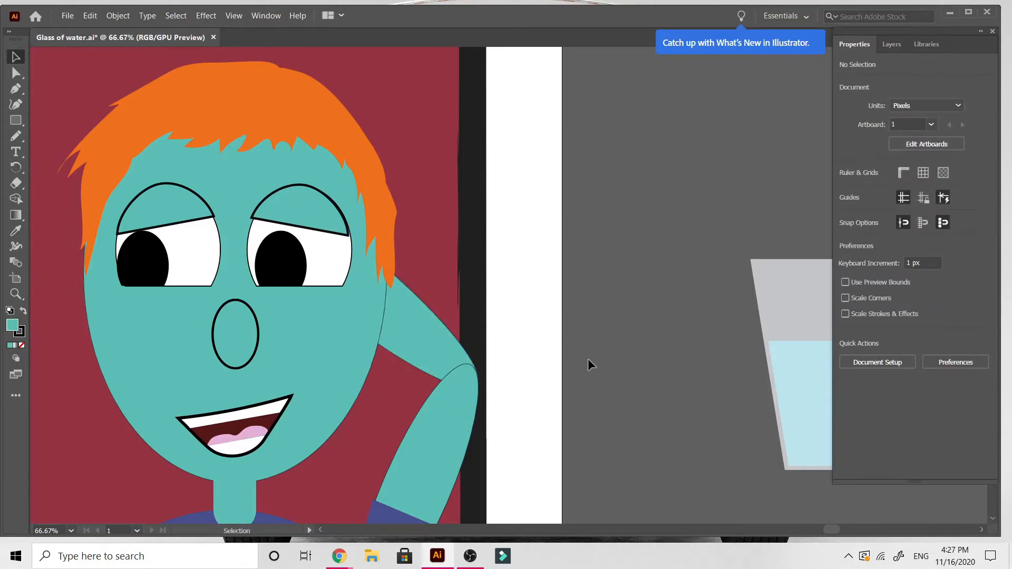
left_click(440, 350)
key("ctrl")
key("ctrl")
key("ctrl")
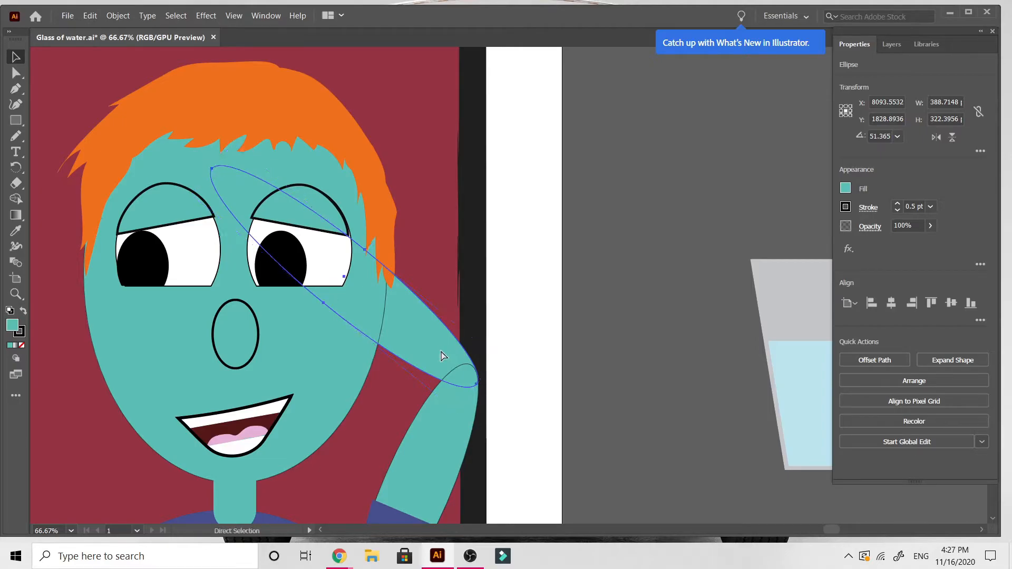
key("ctrl")
key("ctrl")
key("ctrl")
key("ctrl")
double_click(561, 385)
double_click(637, 377)
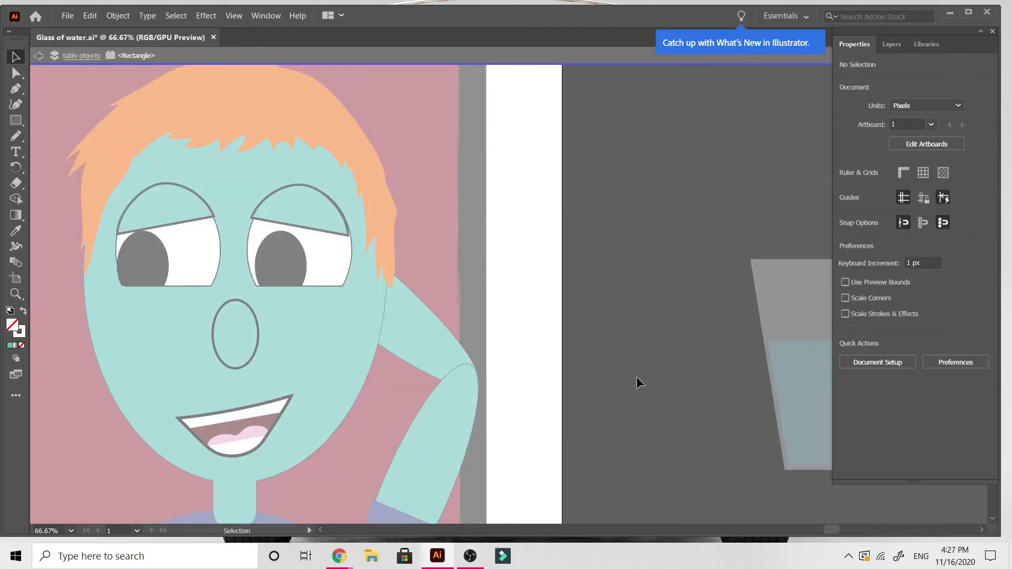
Step: Examine the man's reposed arm in the whole second panel and compare it with the first panel
key("ctrl+minus")
key("ctrl+minus")
key("ctrl+minus")
key("ctrl+minus")
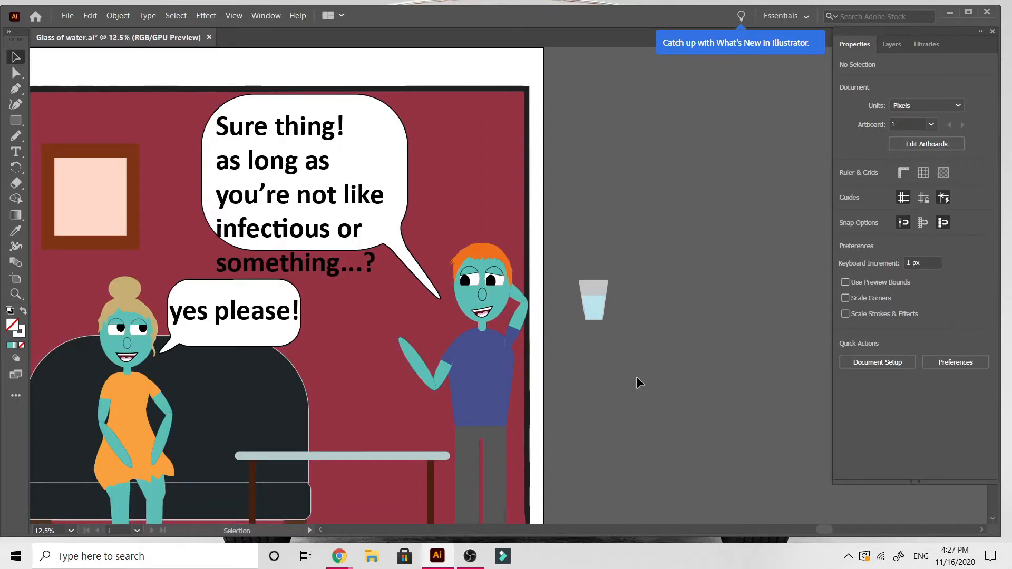
left_click(476, 143)
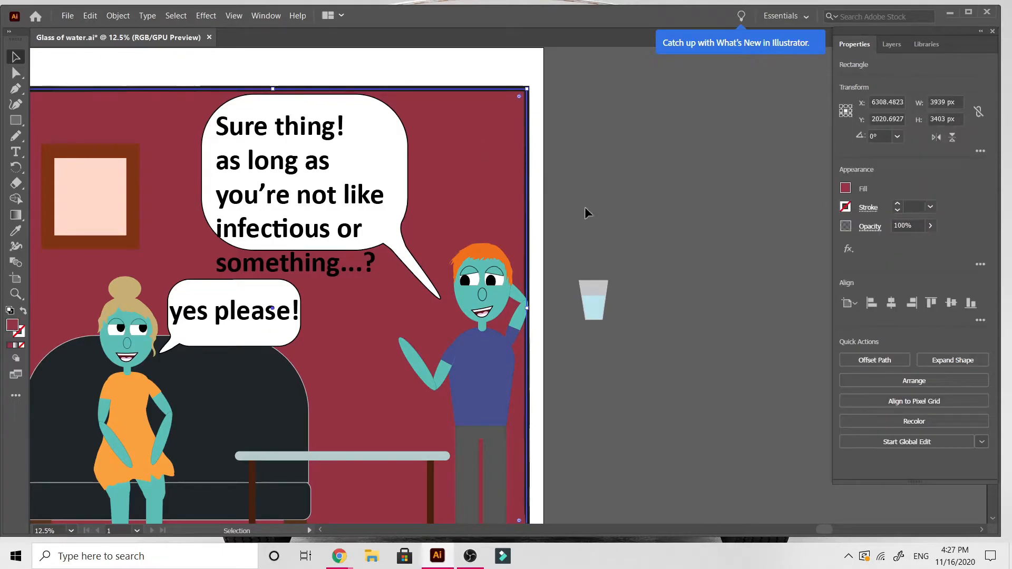
scroll(587, 210, "left", 3)
scroll(587, 210, "left", 20)
scroll(587, 211, "right", 5)
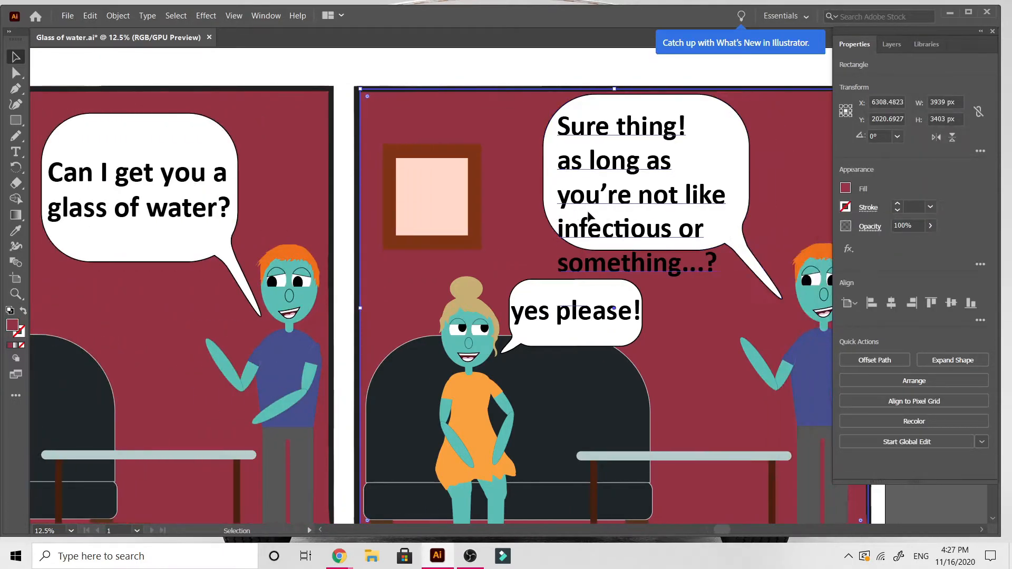
scroll(589, 216, "left", 1)
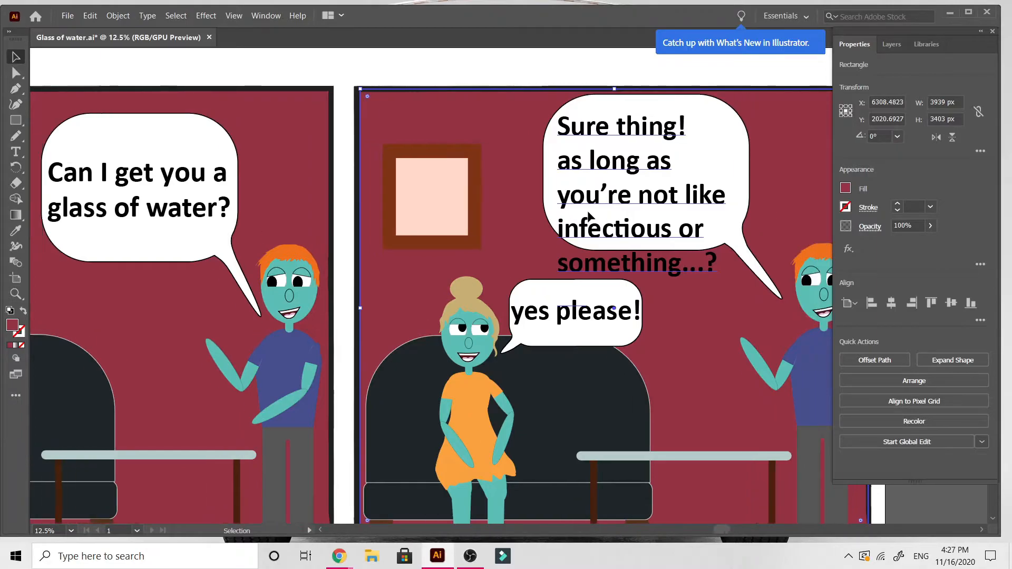
scroll(589, 216, "right", 10)
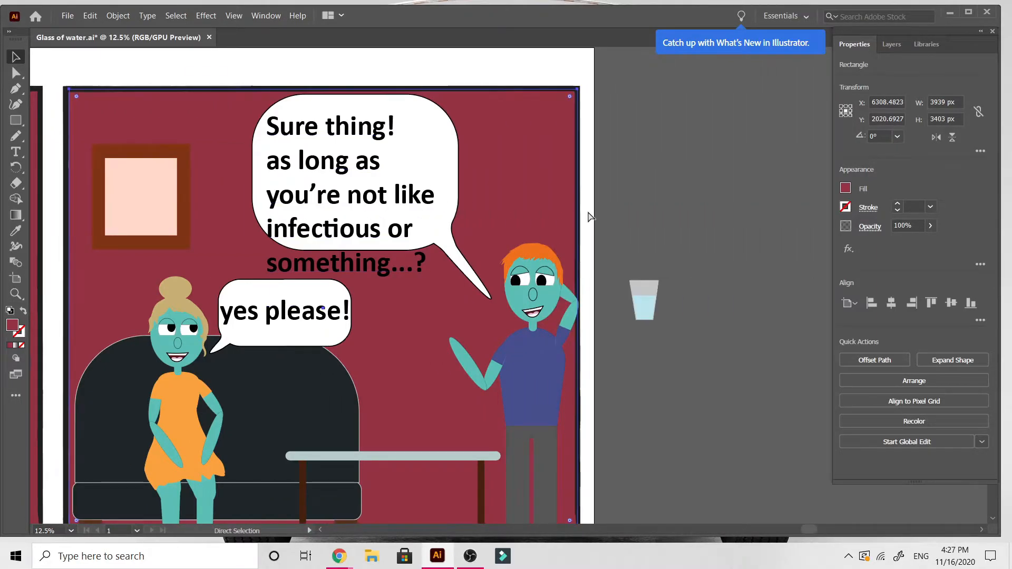
scroll(589, 216, "up", 3)
scroll(589, 216, "right", 1)
scroll(589, 217, "down", 3)
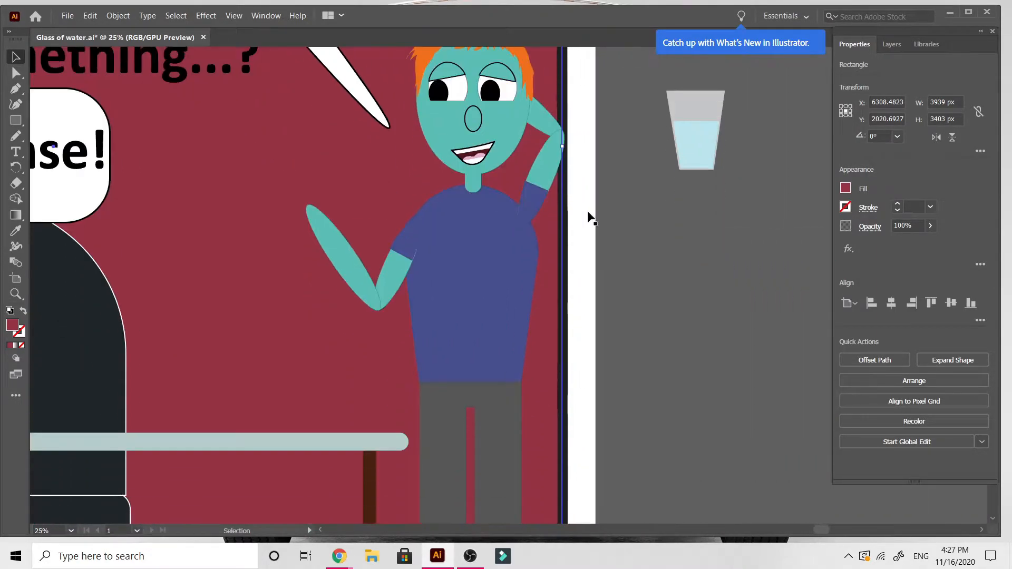
Step: Ungroup the second panel's red-haired man and shift him slightly left so his raised elbow clears the panel frame
left_click(497, 278)
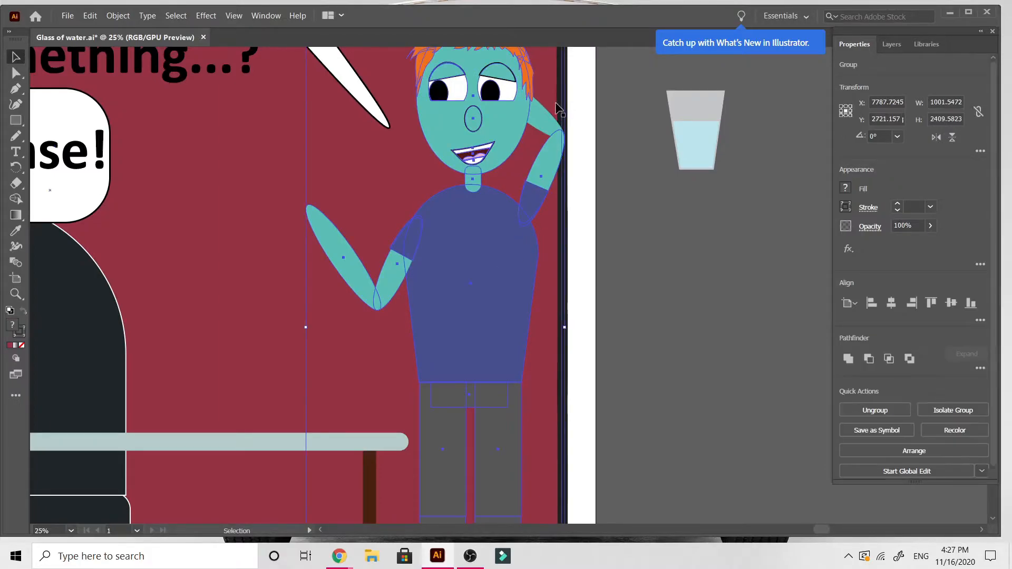
key("ctrl+shift+g")
left_click_drag(467, 264, 454, 264)
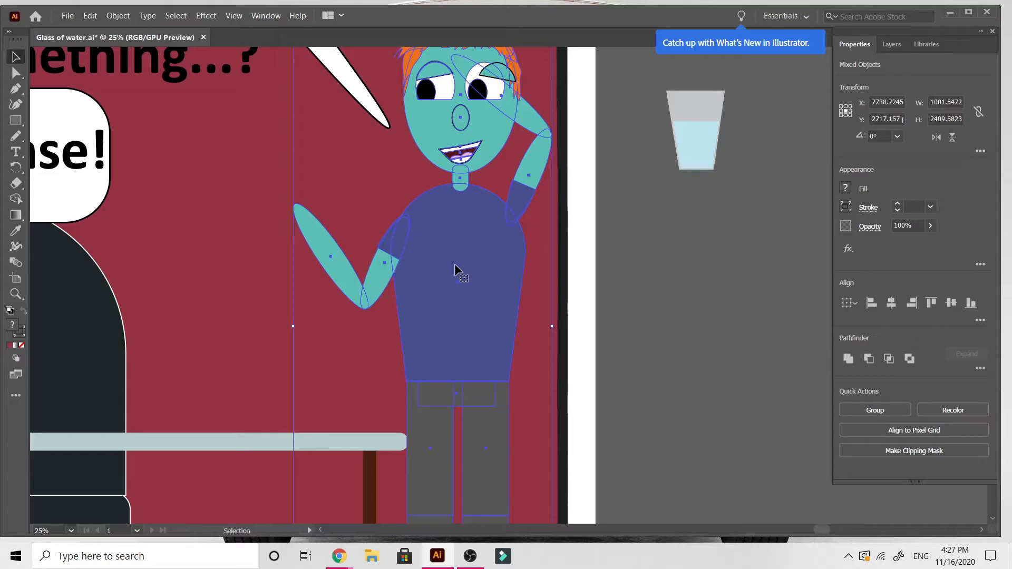
left_click(635, 292)
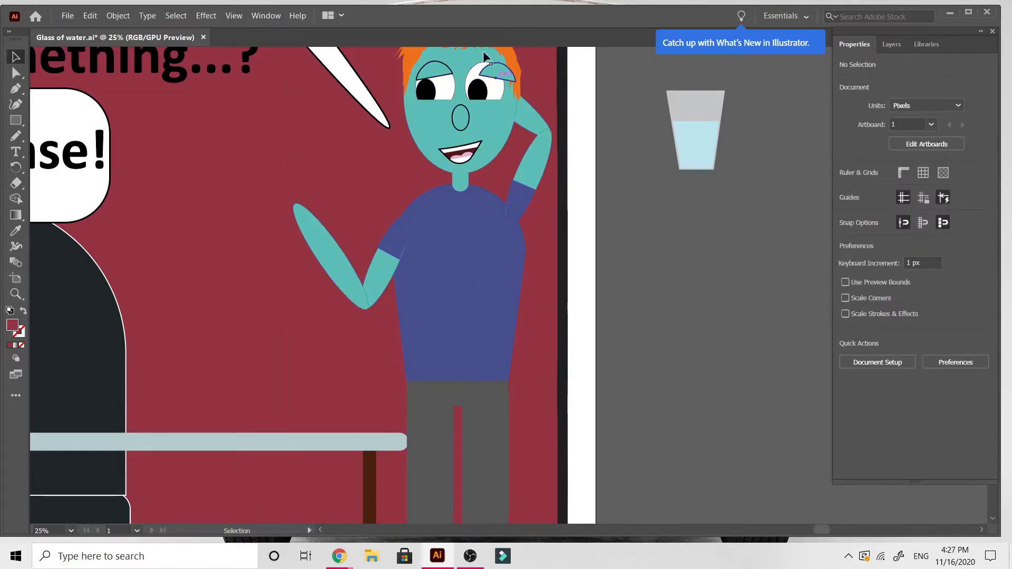
Step: Move the man's misplaced eyelid back over the eye nearest his raised arm
left_click(496, 76)
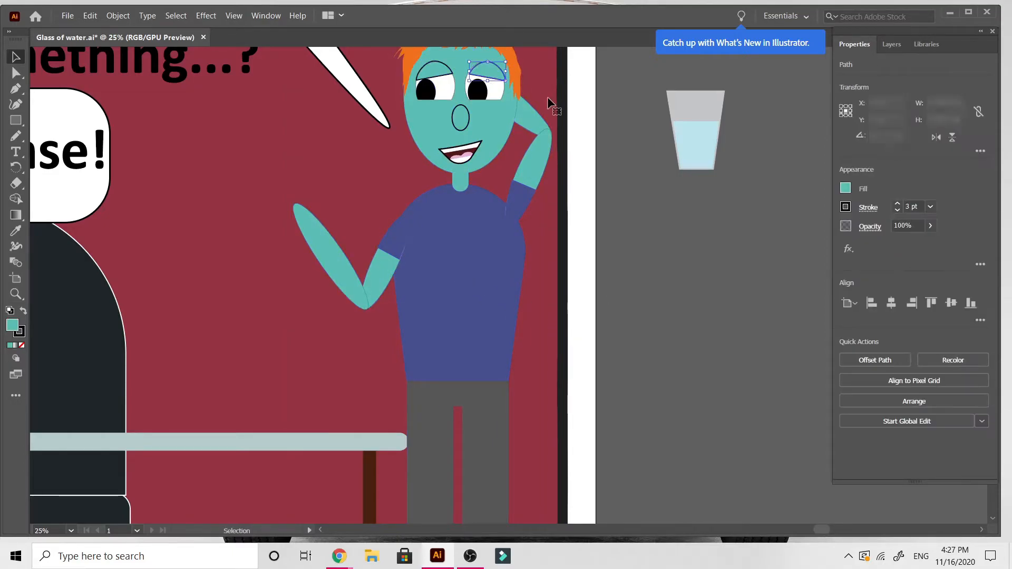
left_click(651, 283)
left_click(486, 77)
left_click(675, 332)
key("a")
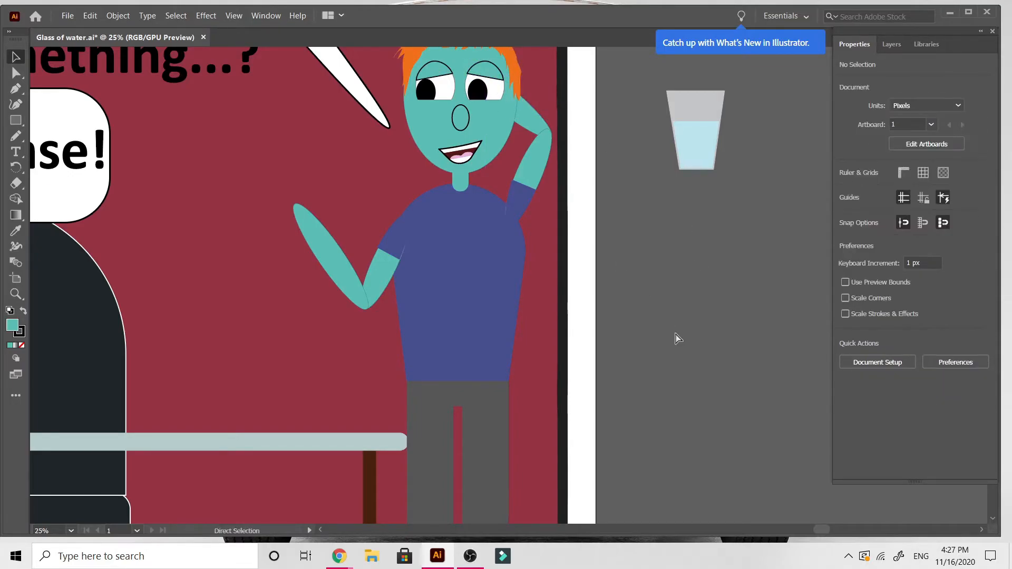
Step: Widen the text frame of the man's reply in the second panel to about 1760 px and nudge the text up
key("ctrl+minus")
key("ctrl+minus")
key("ctrl+minus")
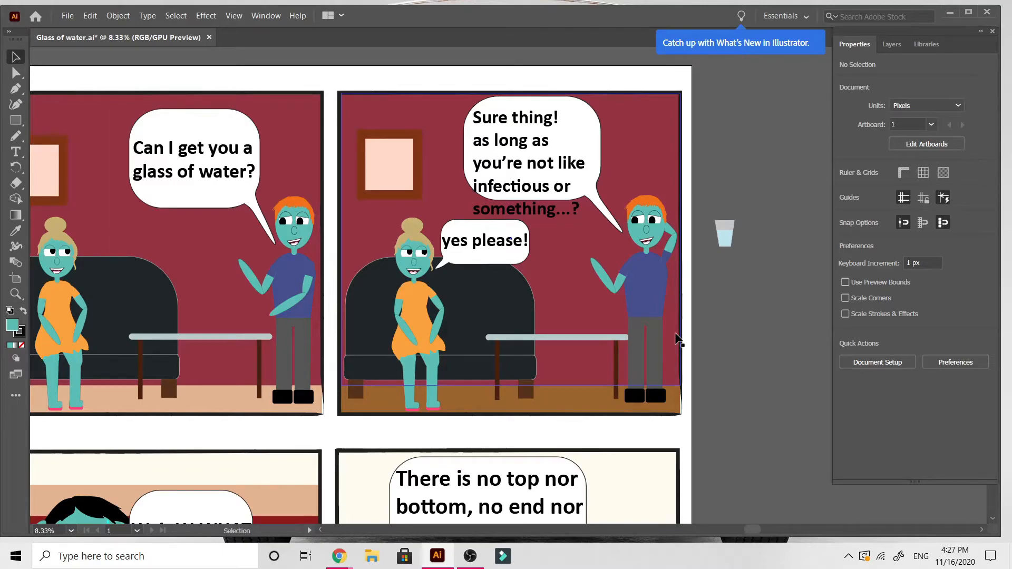
scroll(676, 338, "left", 3)
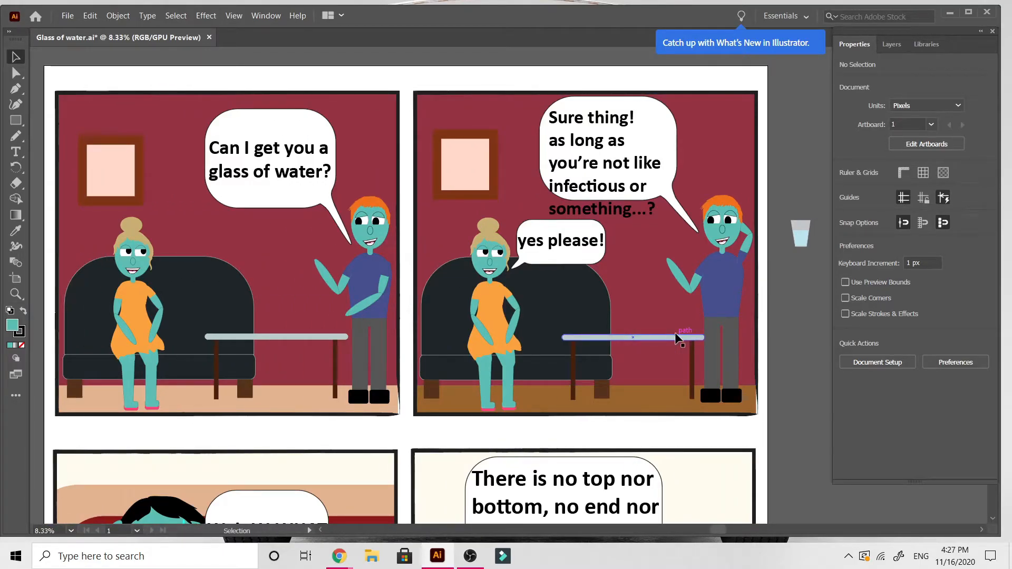
scroll(507, 361, "right", 5)
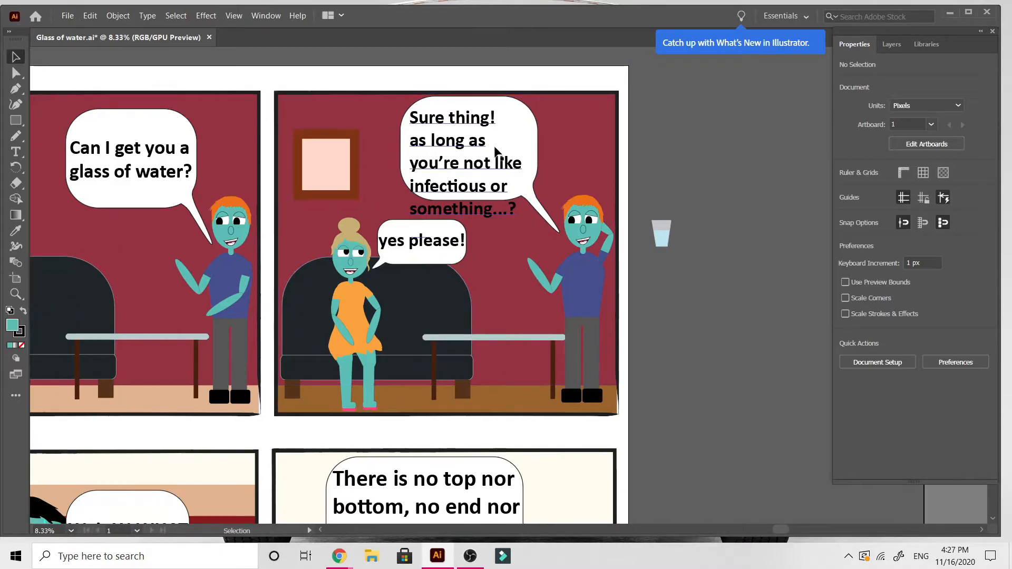
left_click(473, 173)
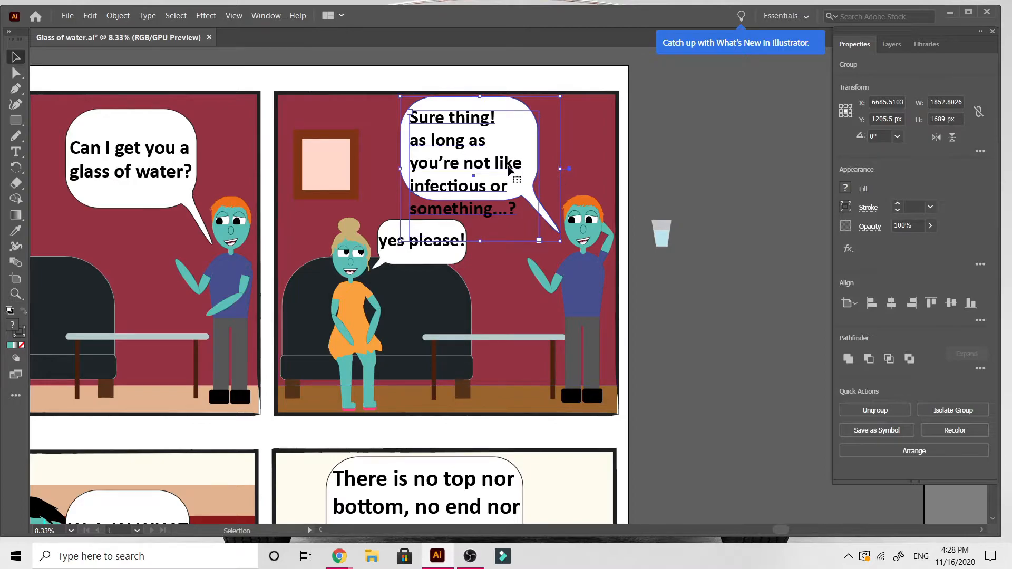
double_click(509, 166)
left_click(509, 167)
left_click_drag(541, 178, 562, 181)
left_click_drag(474, 173, 474, 169)
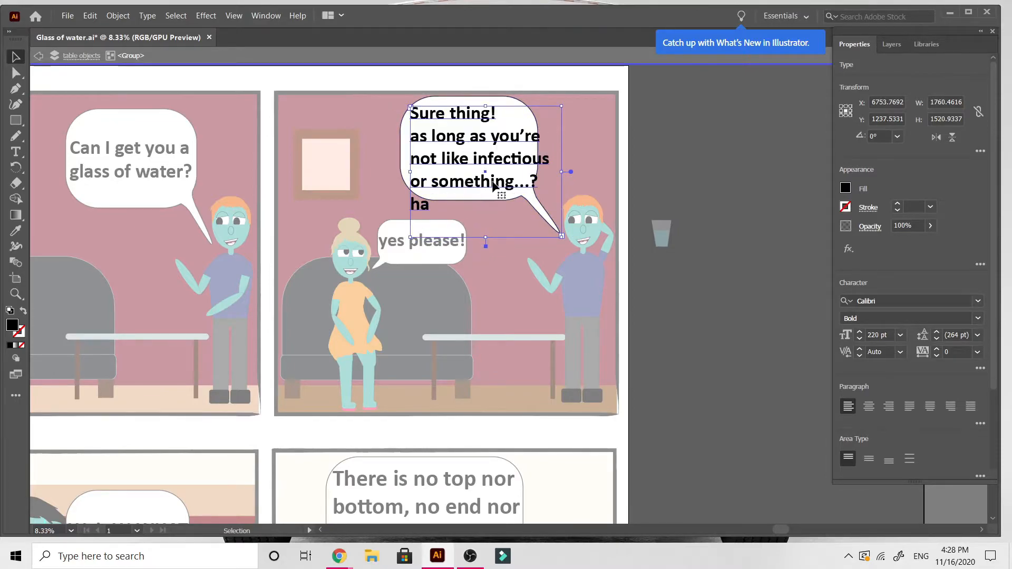
Step: Remove the ellipsis from the man's reply so its last line reads "or something? ha"
double_click(519, 185)
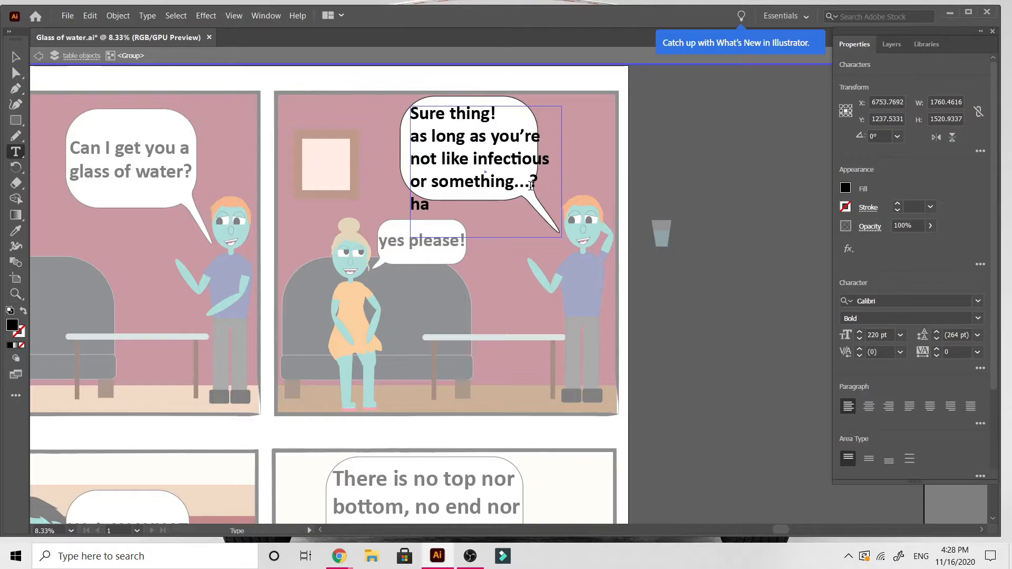
key("BackSpace")
key("BackSpace")
key("BackSpace")
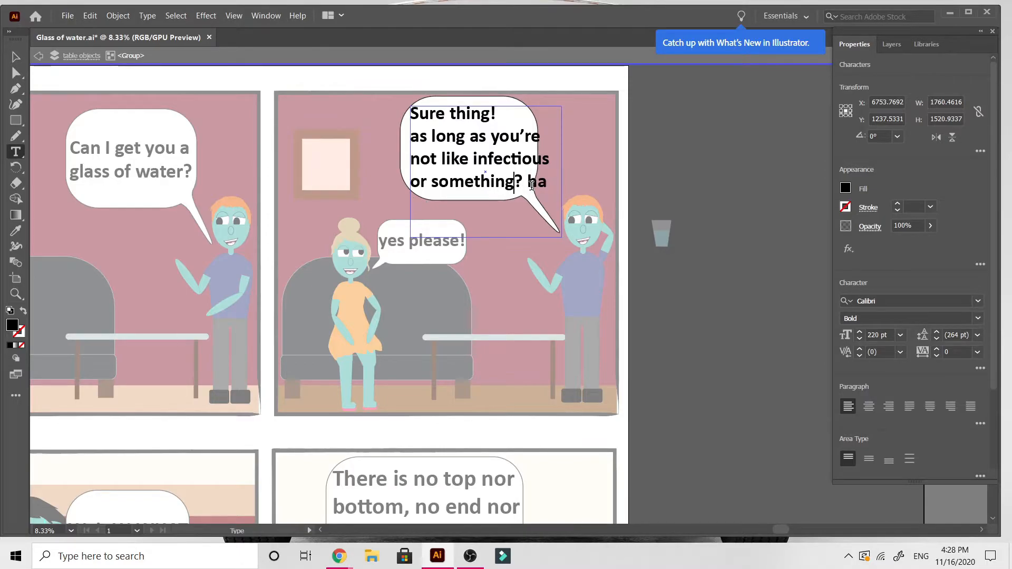
Step: Widen the man's speech bubble toward the left and shift its text about 190 px left to fit inside
left_click(16, 57)
left_click(403, 145)
left_click_drag(400, 164, 385, 162)
left_click_drag(450, 150, 437, 150)
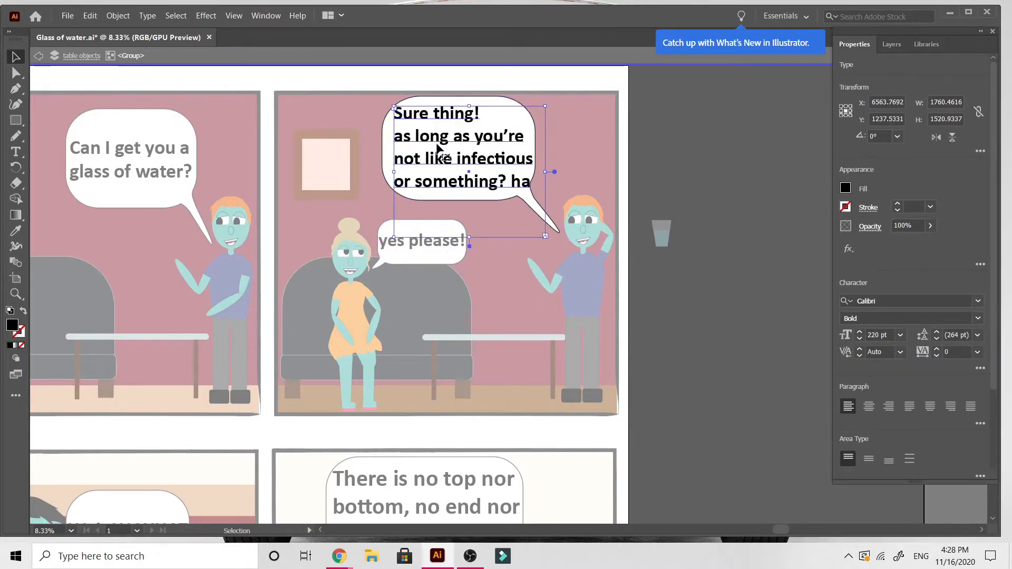
double_click(673, 168)
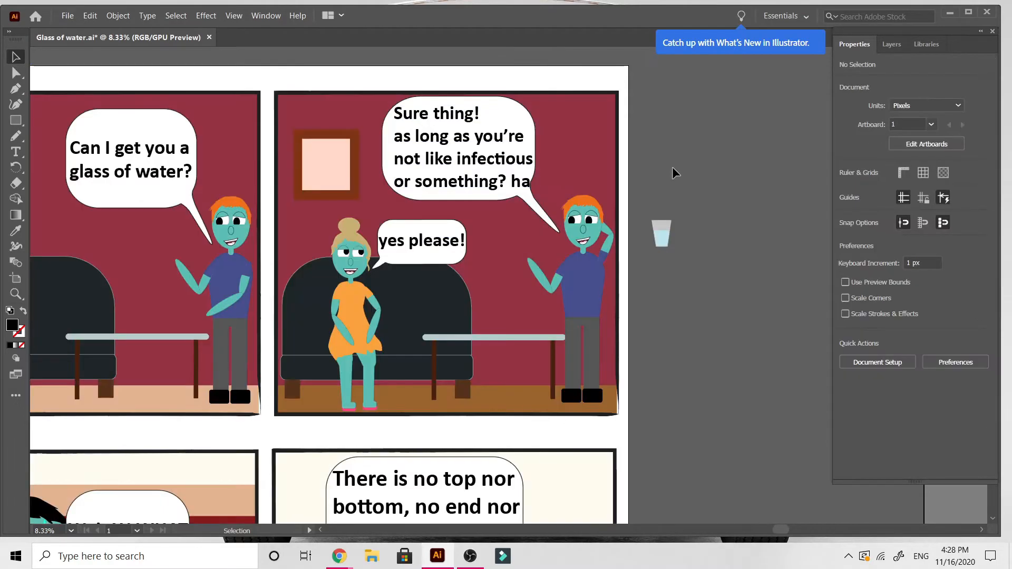
Step: Compare the revised second panel with the other comic panels and their background colours
scroll(755, 307, "left", 5)
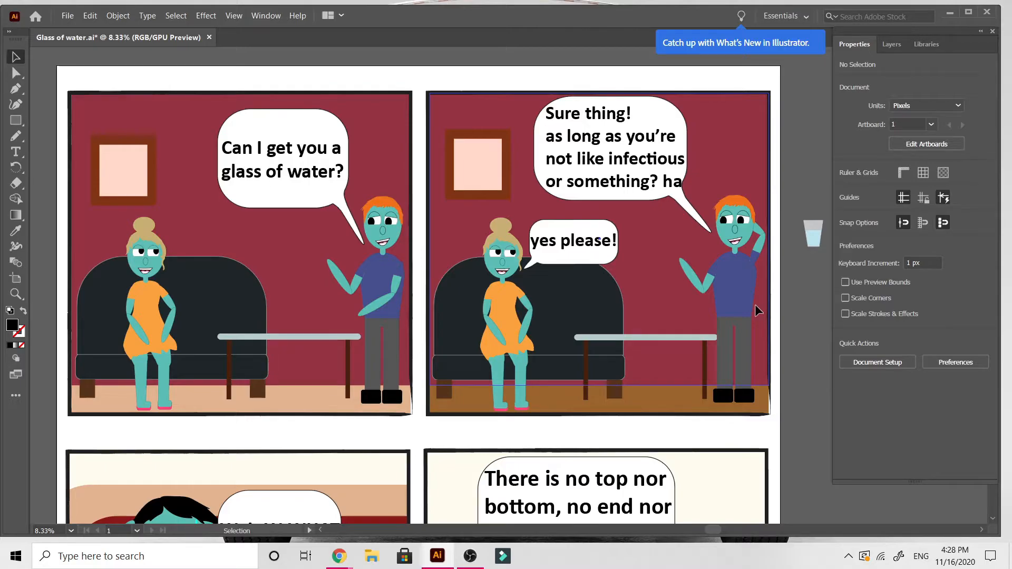
scroll(755, 311, "down", 3)
scroll(754, 311, "up", 4)
scroll(755, 311, "down", 1)
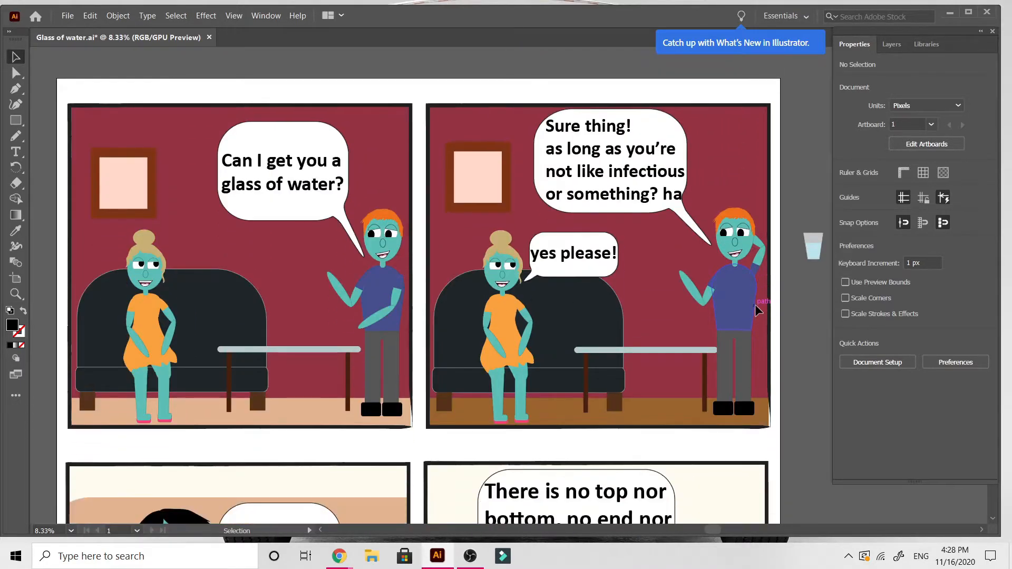
scroll(755, 311, "down", 1)
scroll(755, 311, "down", 6)
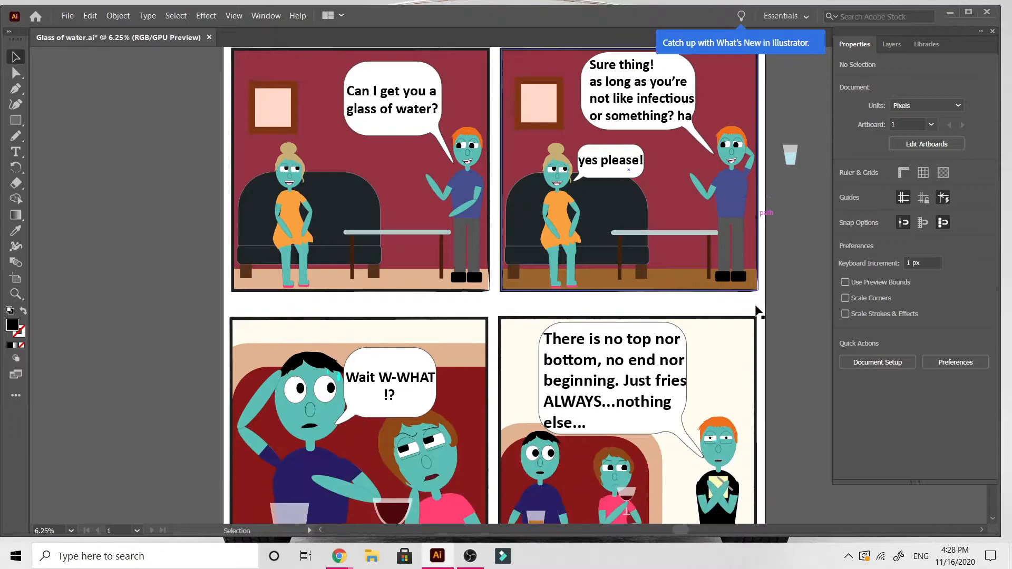
scroll(757, 311, "up", 3)
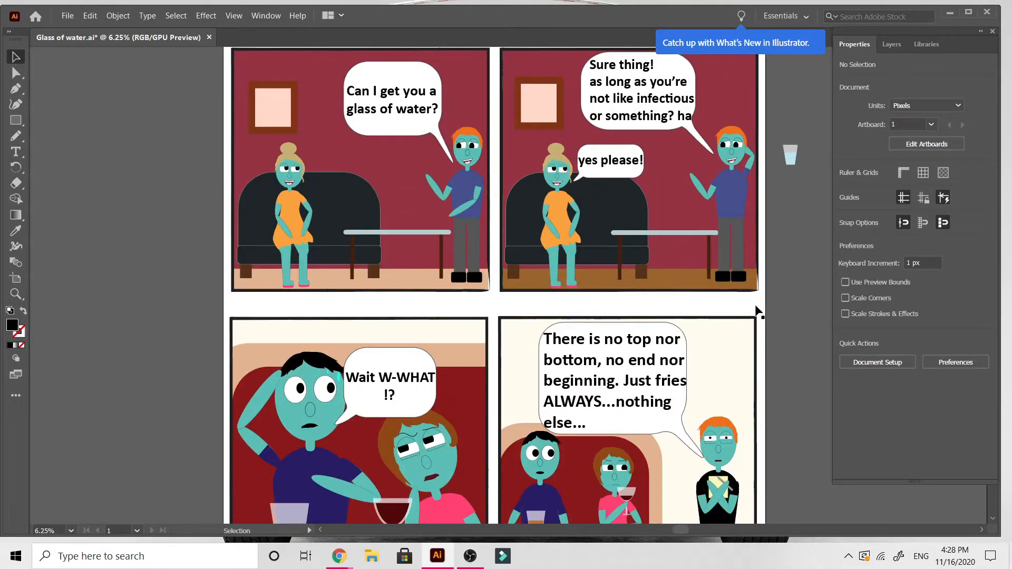
scroll(380, 409, "down", 2)
scroll(380, 409, "up", 2)
scroll(380, 409, "down", 1)
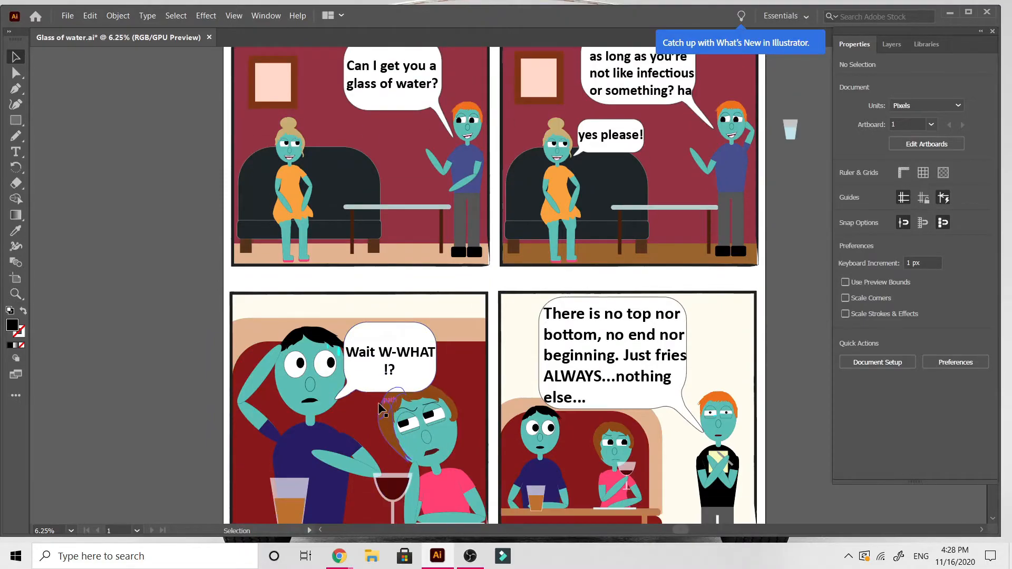
Step: Delete the beige booth border in the third panel and recolour its cream wall with the first panel's wall red
left_click(265, 340)
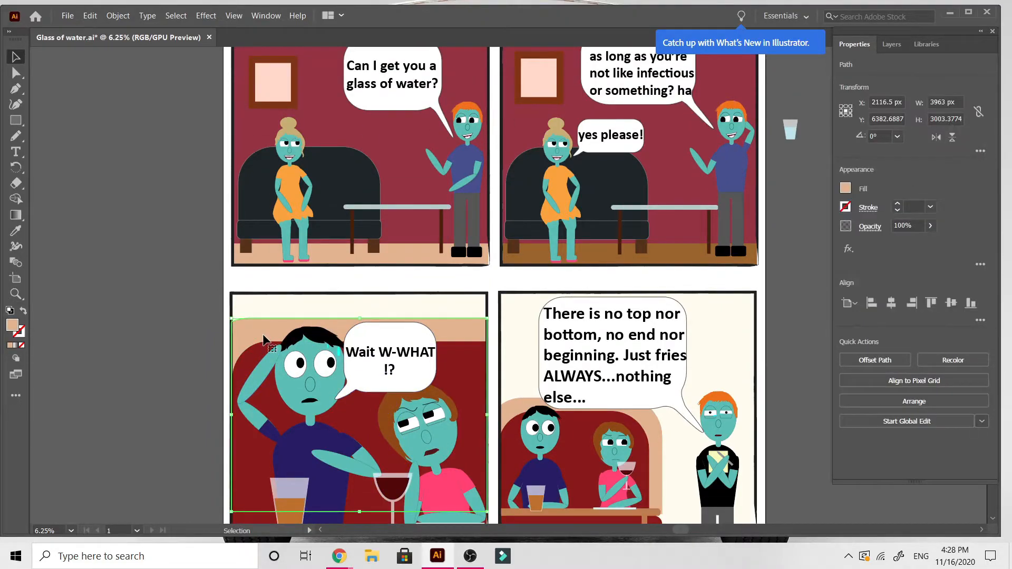
left_click(268, 317)
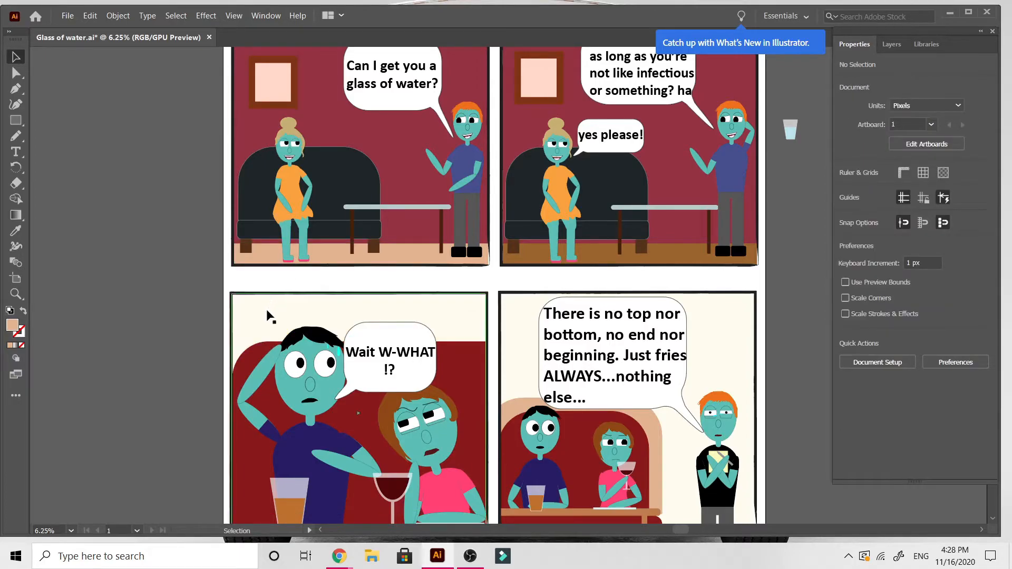
left_click(267, 317)
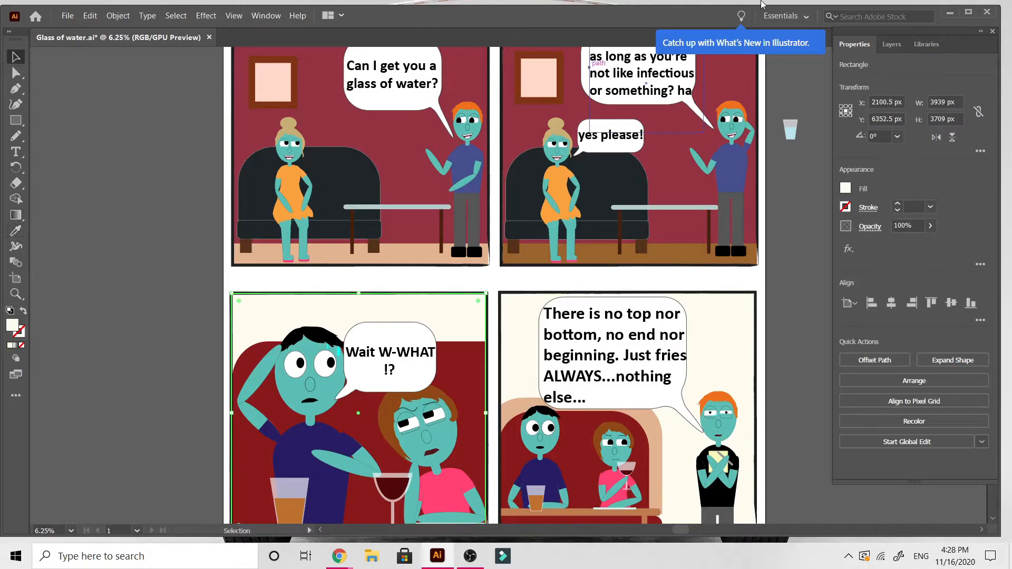
left_click(892, 44)
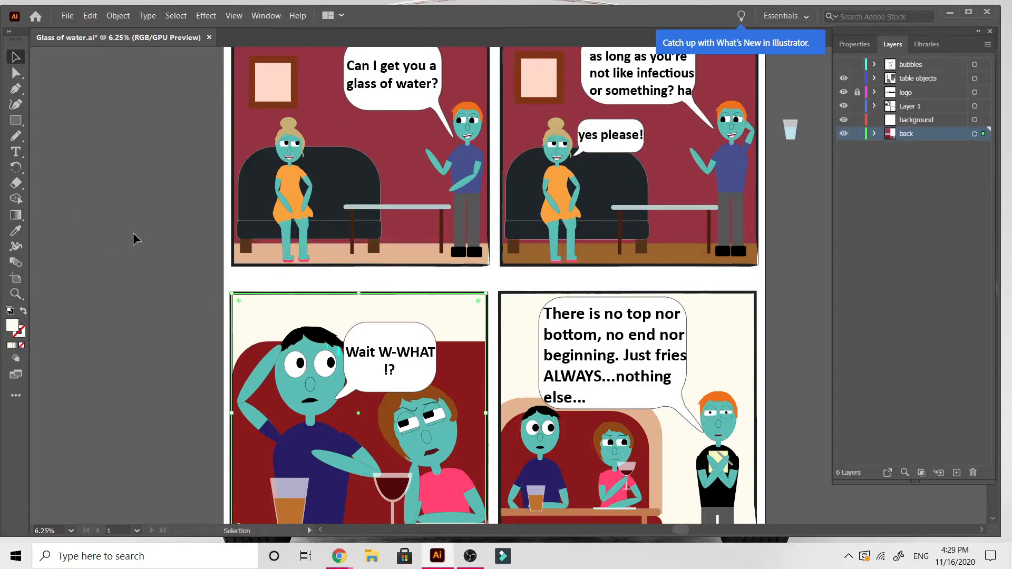
left_click(16, 231)
left_click(361, 119)
left_click(16, 57)
Step: Recolour the fourth panel's cream wall with the red sampled from the first panel's wall
left_click(519, 311)
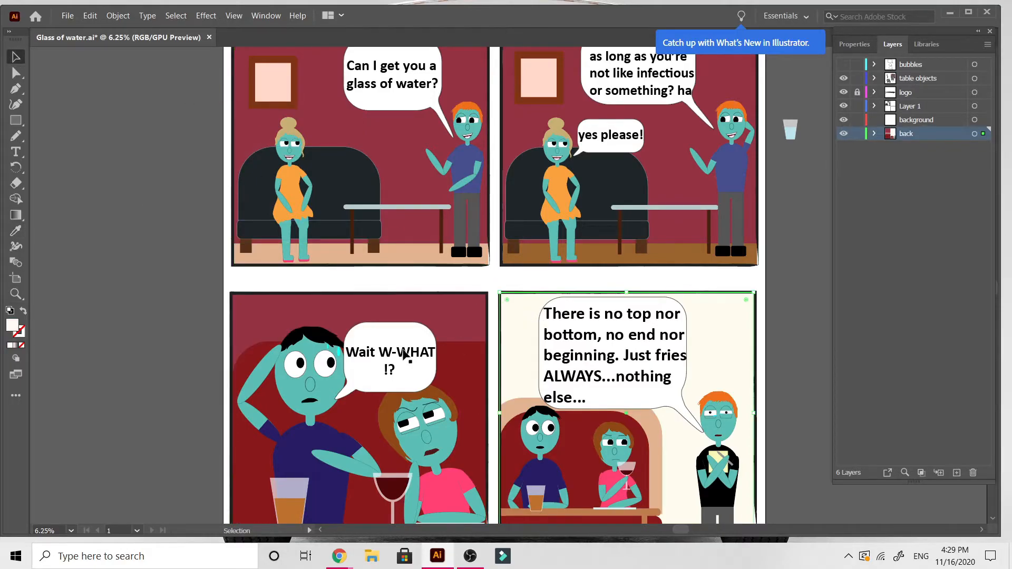
left_click(16, 230)
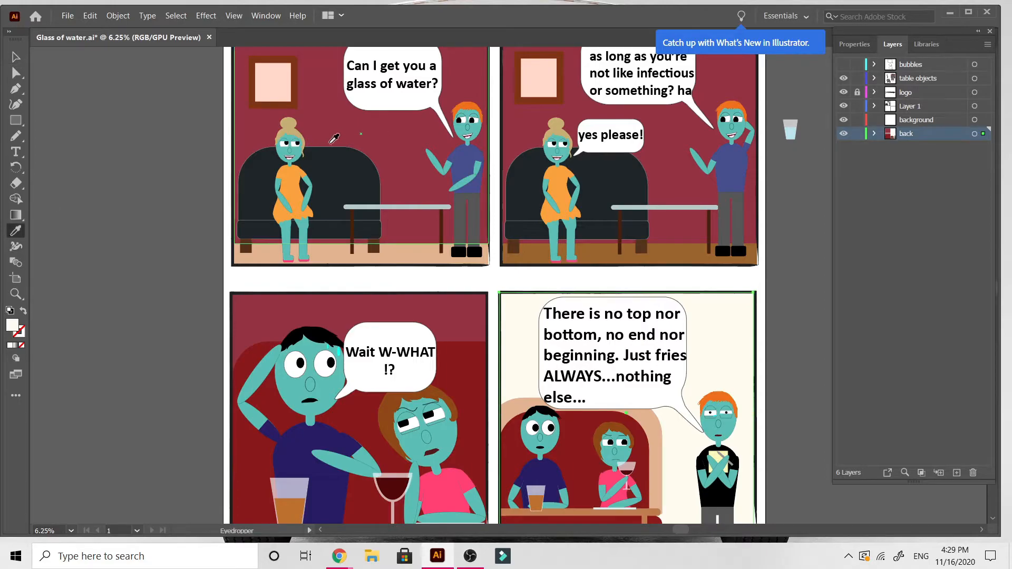
left_click(332, 116)
left_click(16, 56)
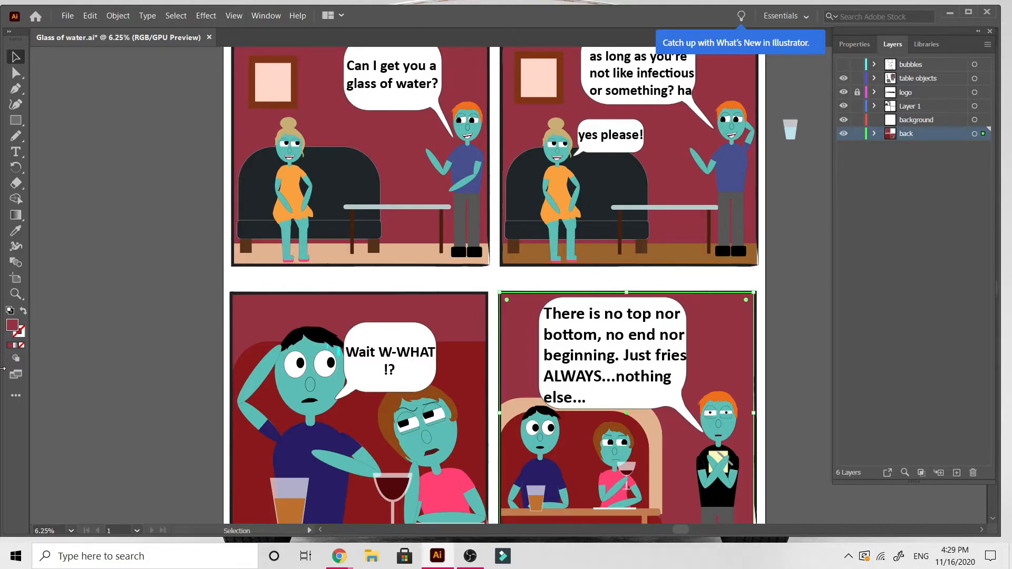
Step: Copy the two cyan sweat drops from the forehead of the black-haired man in the third panel
scroll(213, 374, "down", 5)
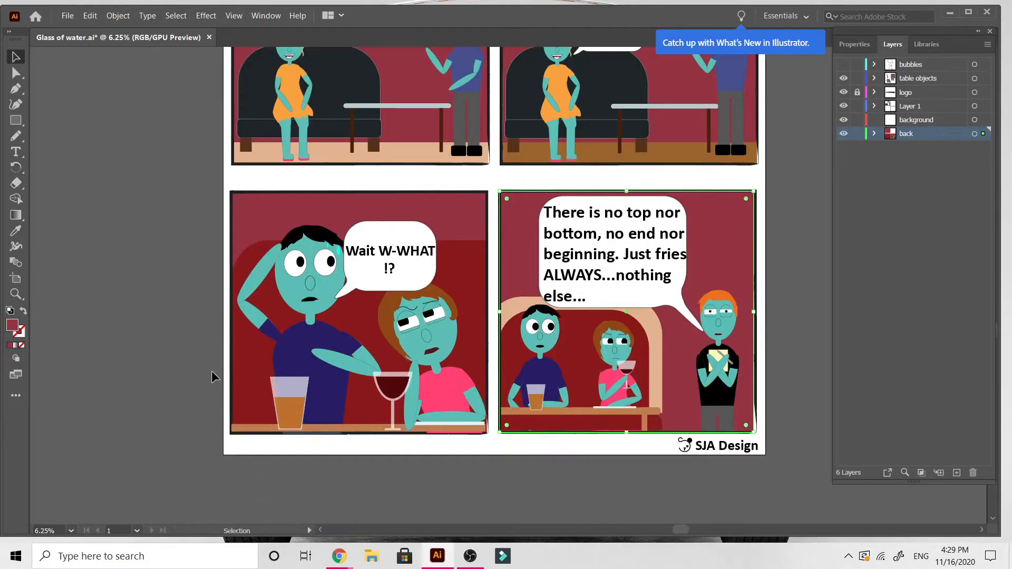
scroll(211, 371, "up", 6)
scroll(211, 371, "down", 4)
scroll(212, 375, "up", 4)
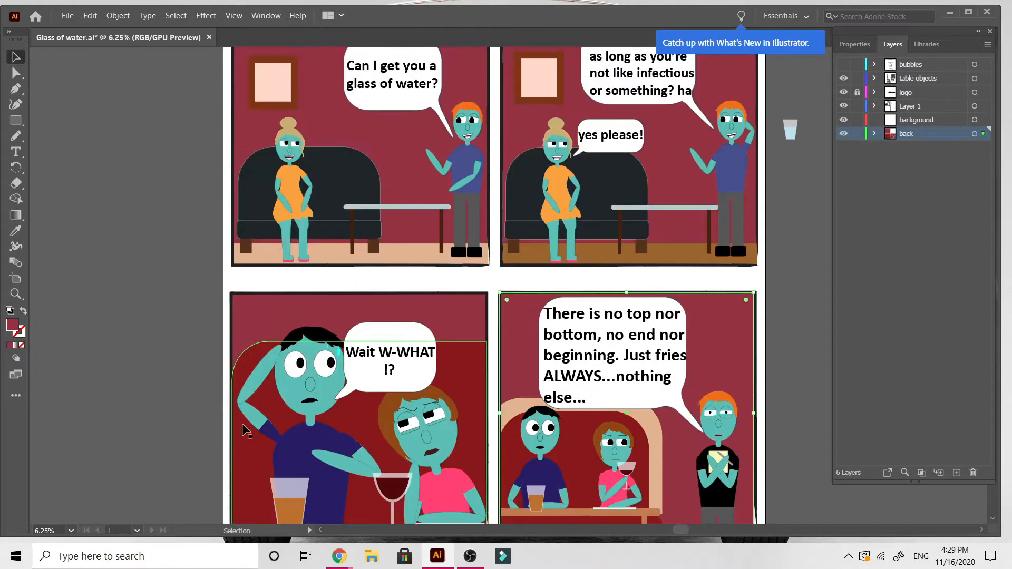
scroll(213, 375, "down", 1)
left_click(340, 341)
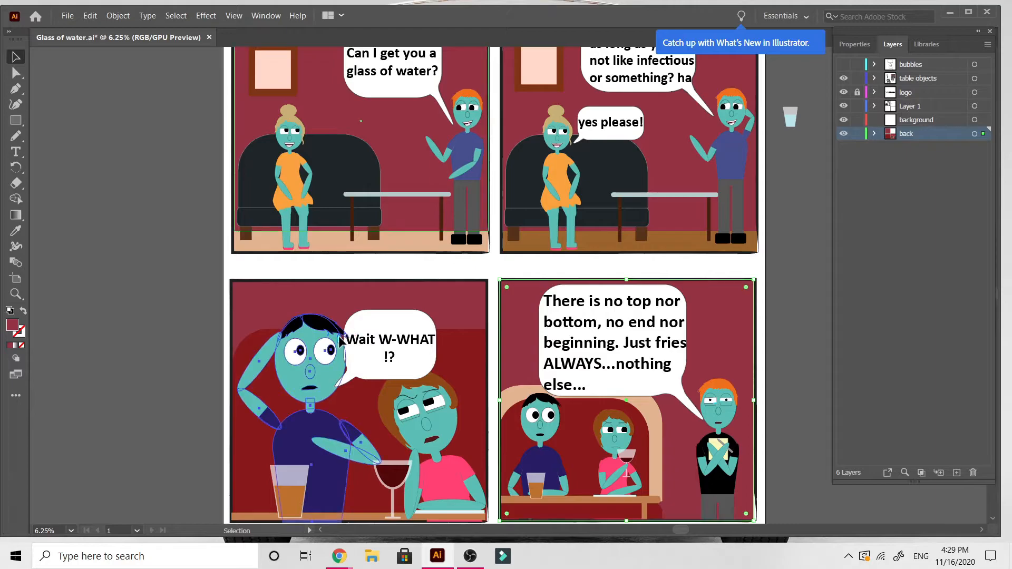
scroll(340, 341, "up", 5)
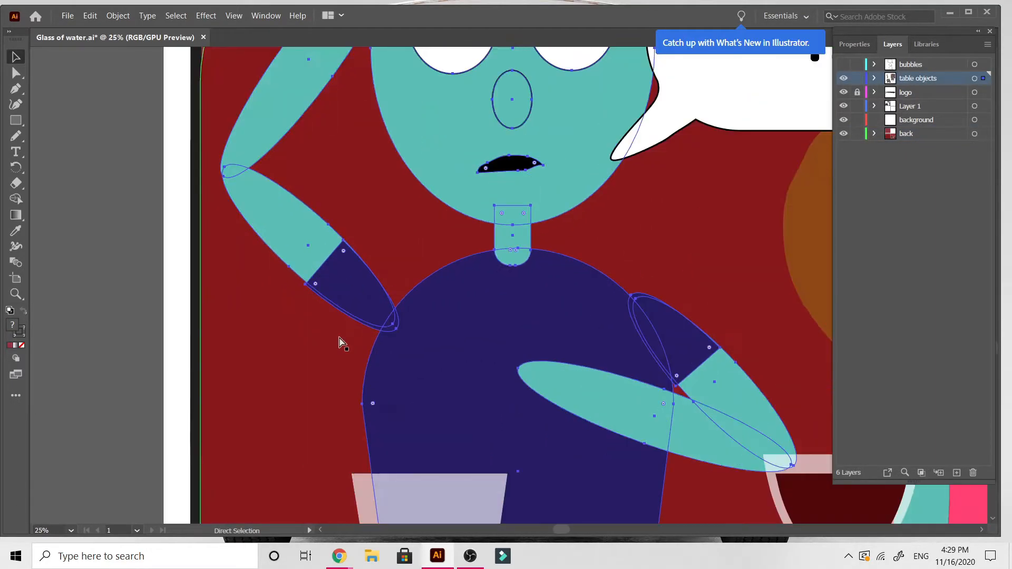
scroll(338, 336, "up", 3)
scroll(338, 336, "right", 5)
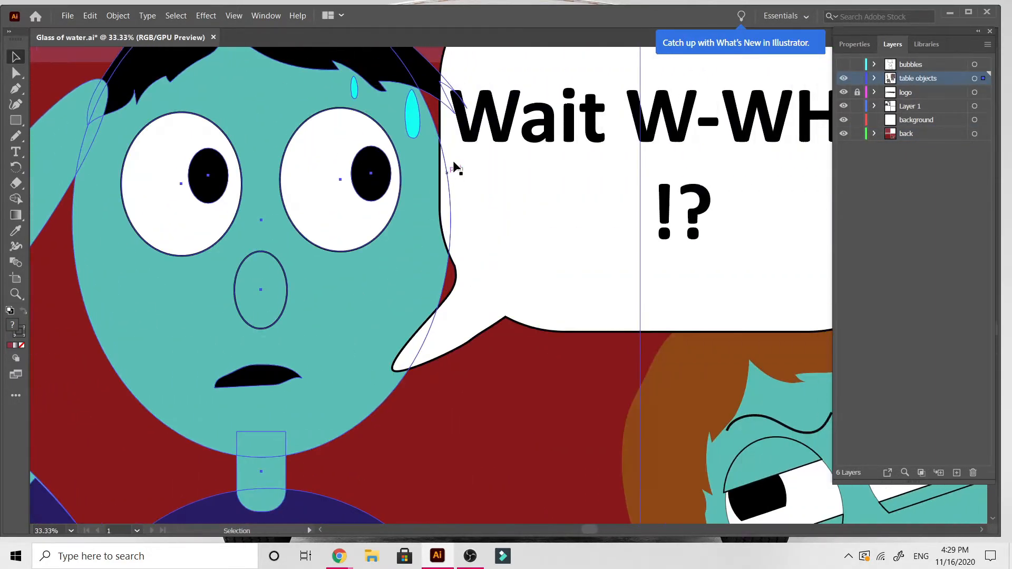
double_click(409, 112)
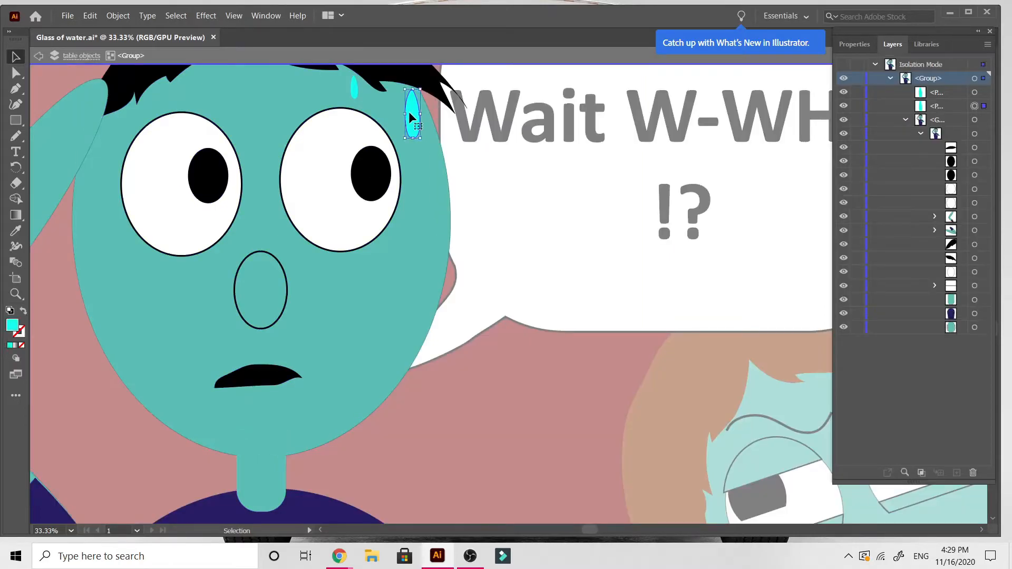
left_click(353, 84, "shift")
key("ctrl+c")
Step: Exit the isolated character group and paste the two copied sweat drops over the orange-haired man's face in the second panel
scroll(353, 83, "right", 4)
scroll(352, 83, "up", 10)
scroll(352, 83, "down", 6)
scroll(353, 83, "right", 8)
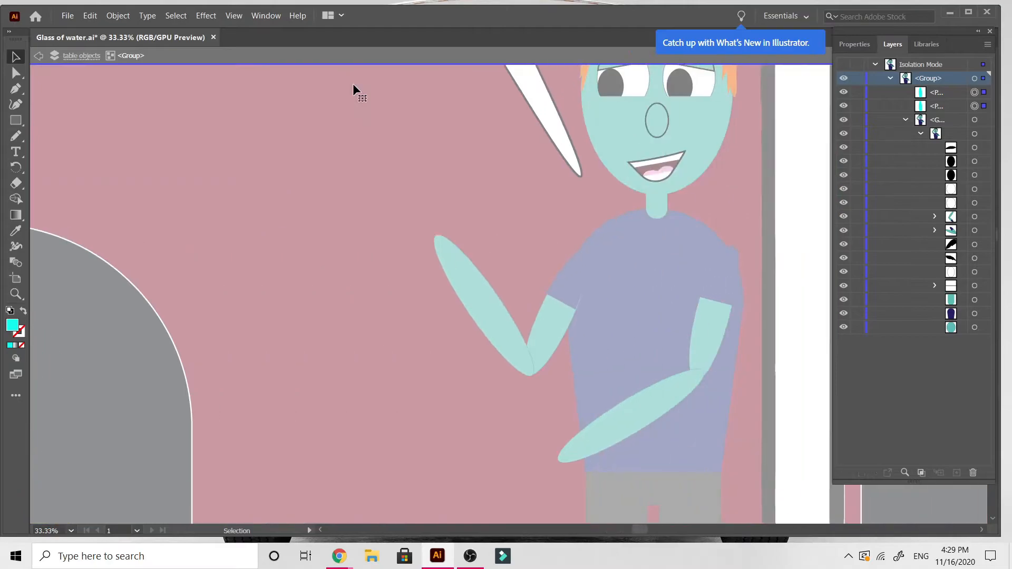
key("ctrl+equal")
key("ctrl+equal")
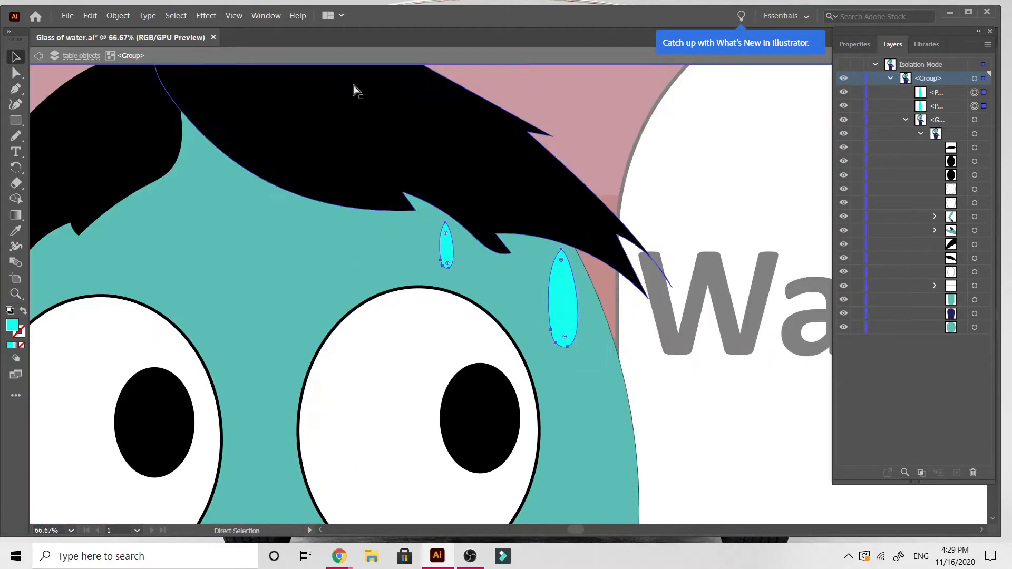
scroll(352, 83, "right", 2)
scroll(352, 84, "up", 3)
scroll(353, 84, "up", 10)
scroll(353, 83, "right", 5)
scroll(353, 83, "up", 5)
scroll(353, 83, "up", 5)
scroll(352, 83, "right", 6)
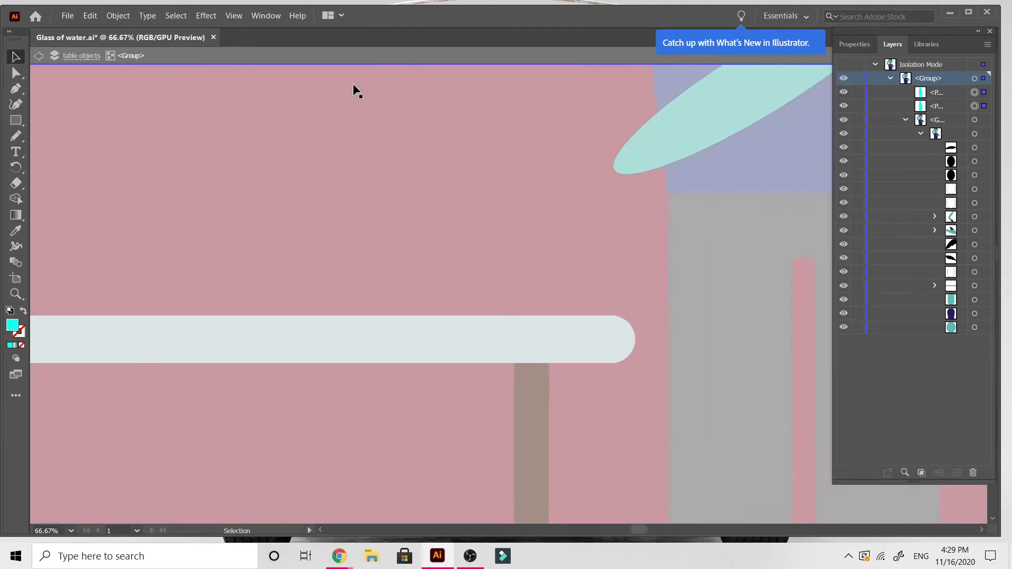
scroll(353, 84, "up", 4)
scroll(353, 83, "up", 6)
scroll(353, 84, "right", 12)
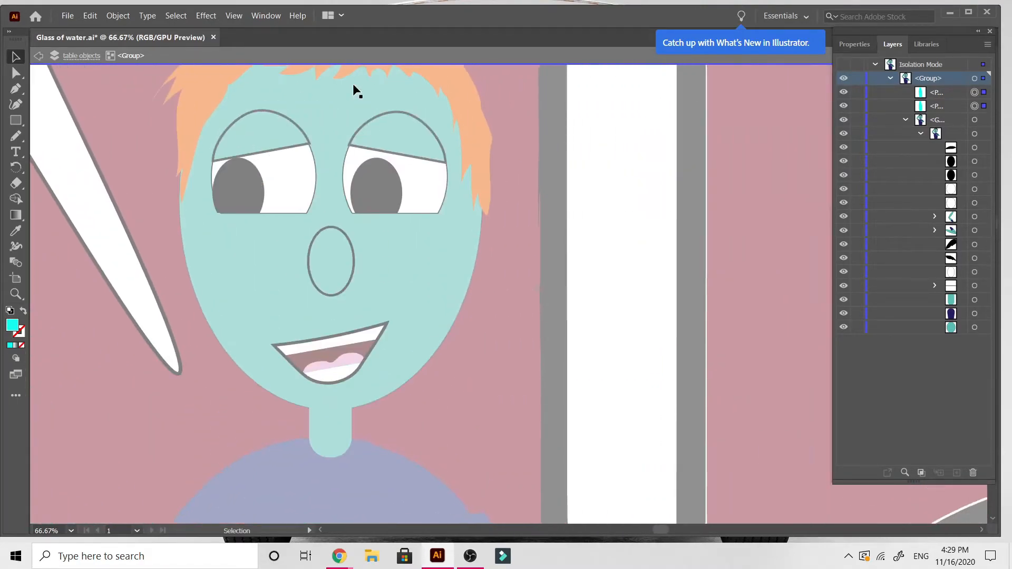
scroll(353, 83, "right", 20)
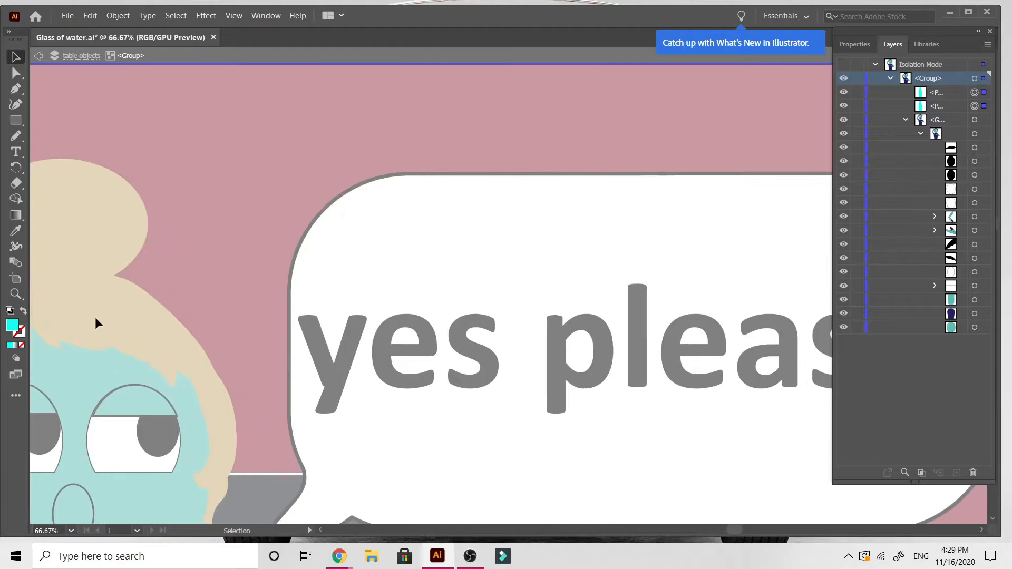
scroll(94, 318, "right", 15)
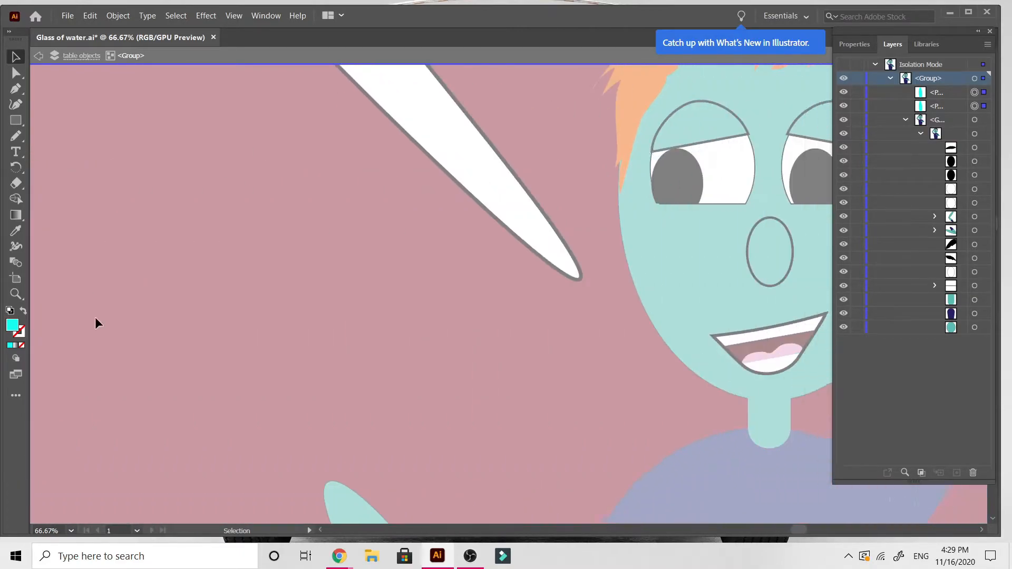
scroll(95, 317, "up", 5)
scroll(95, 318, "right", 2)
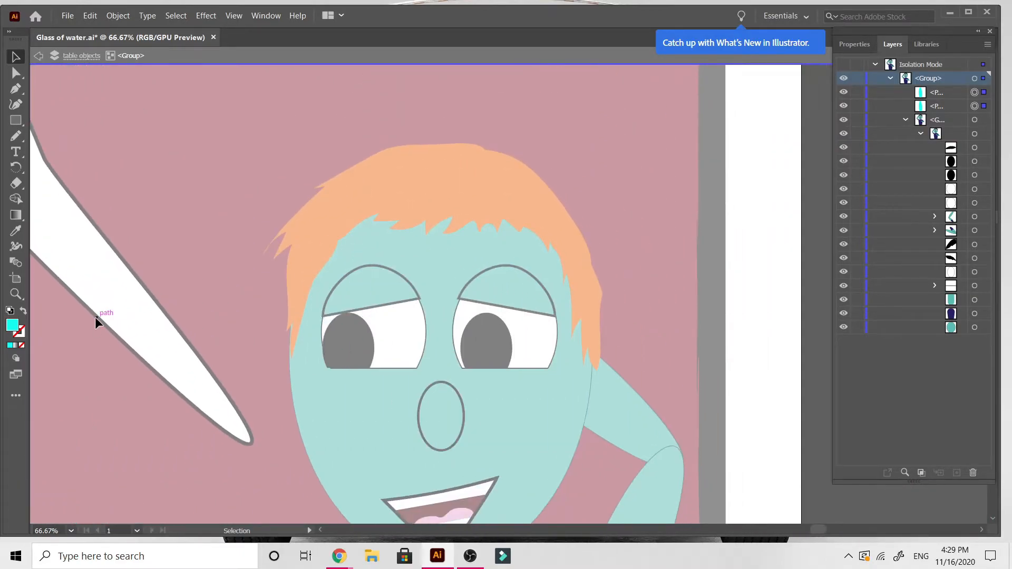
left_click(638, 254)
double_click(638, 253)
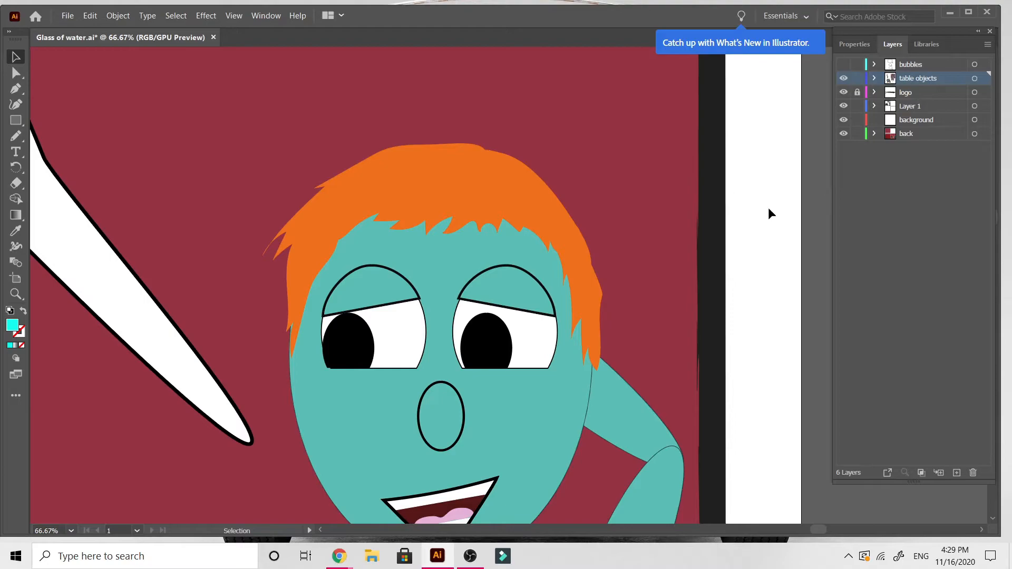
key("ctrl+v")
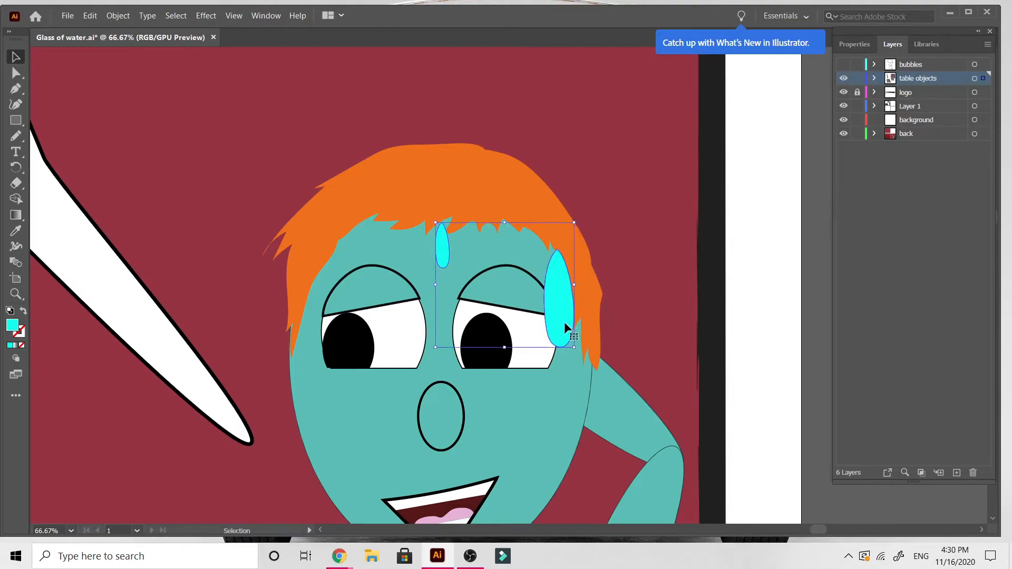
Step: Shrink the pasted sweat drops and place them on the orange-haired man's forehead, just below the hairline above his eye
left_click_drag(565, 303, 655, 175)
left_click_drag(665, 214, 539, 262)
left_click(770, 248)
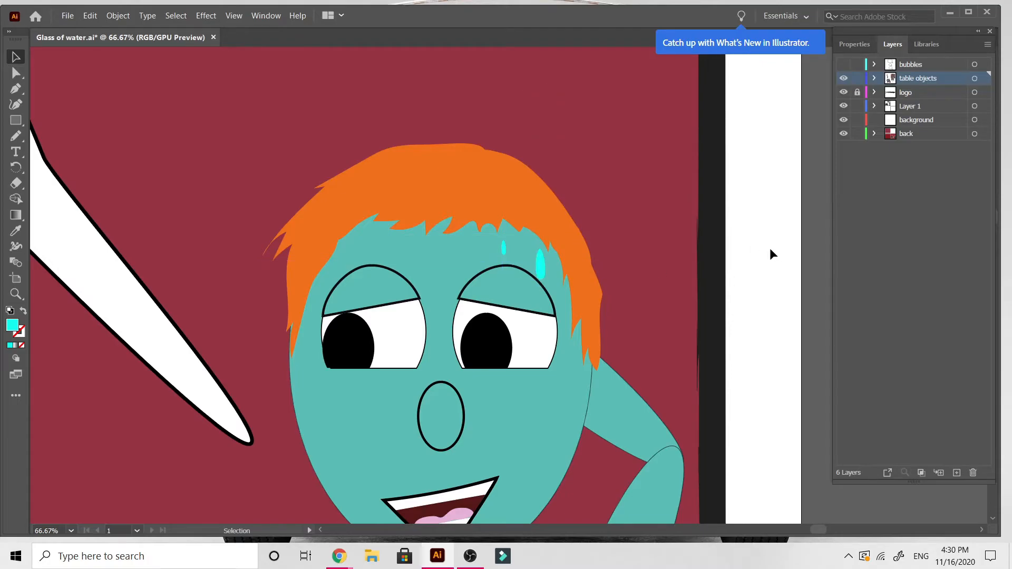
Step: Review the first two panels side by side along with the tops of the lower panels
key("ctrl+minus")
key("ctrl+minus")
key("ctrl+minus")
key("ctrl+minus")
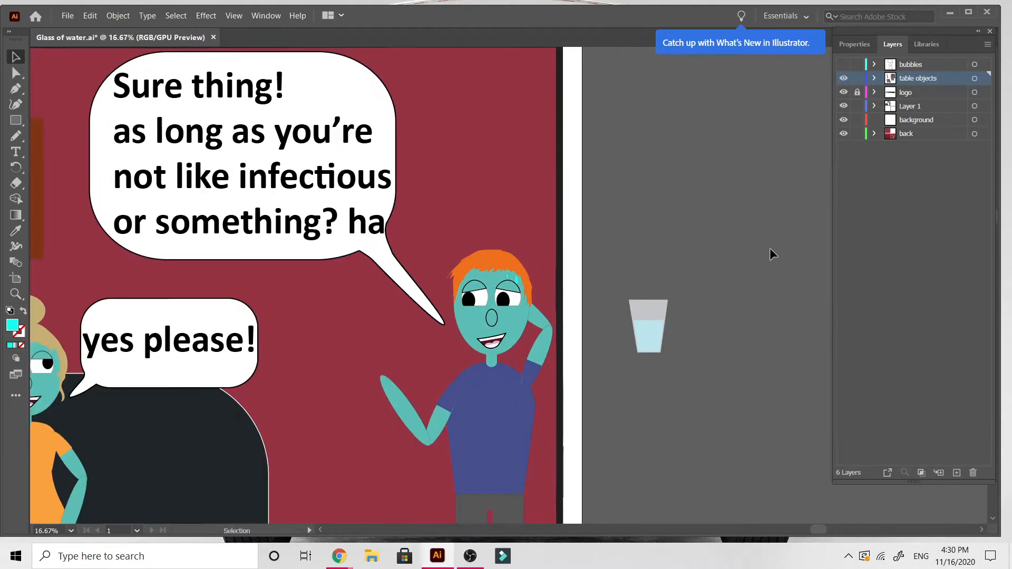
key("ctrl+minus")
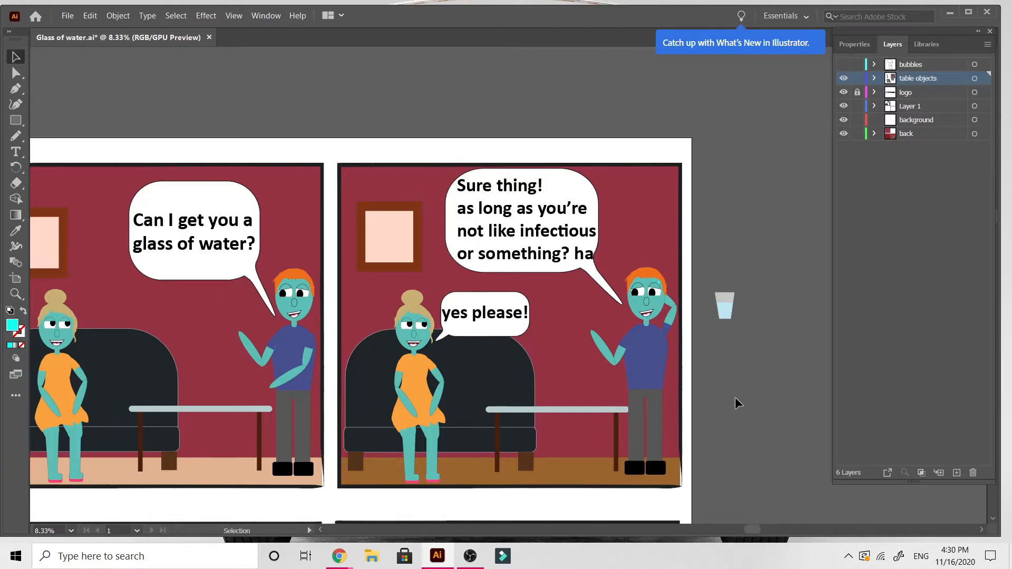
scroll(735, 398, "down", 5)
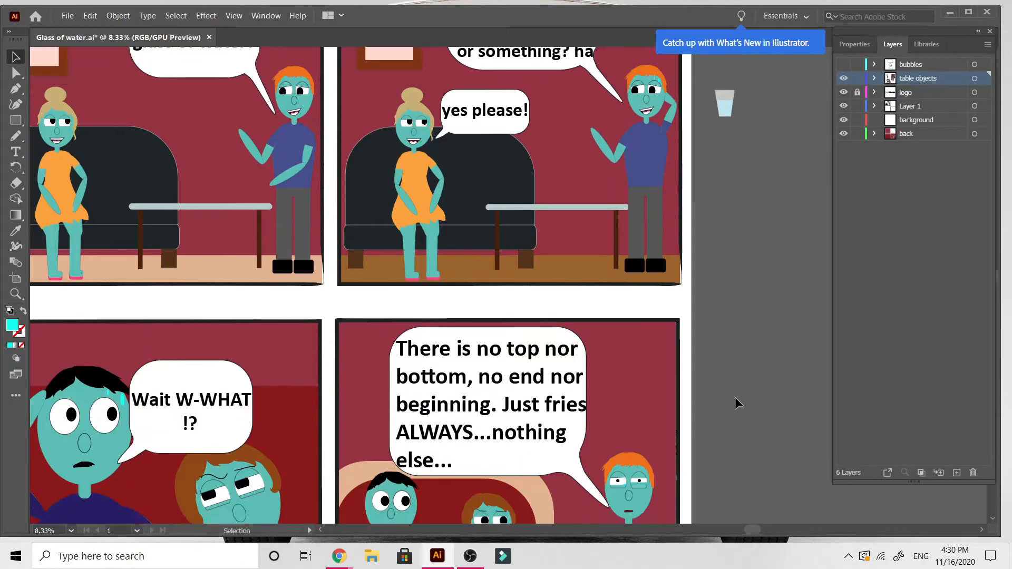
scroll(735, 399, "up", 4)
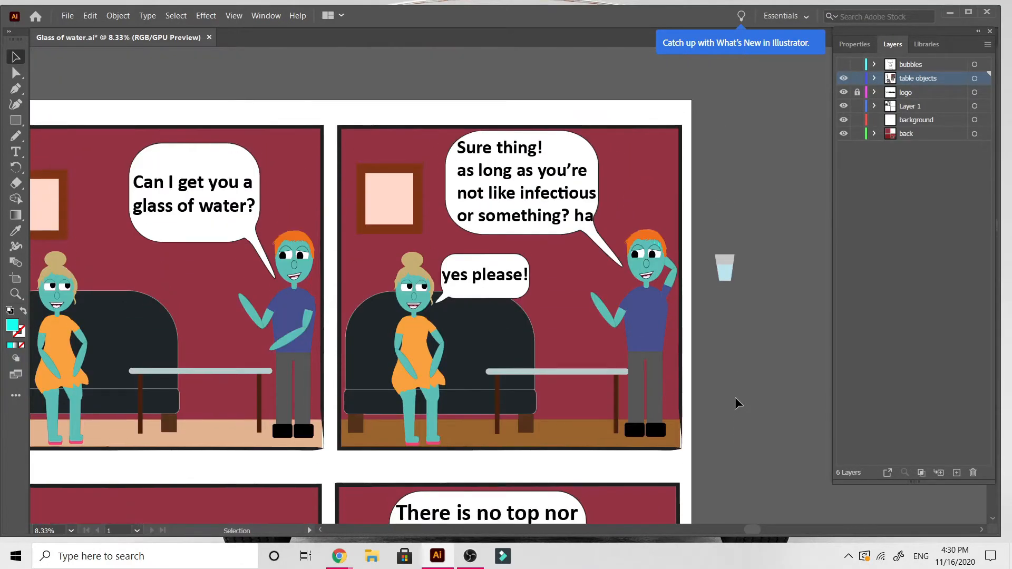
scroll(735, 397, "left", 3)
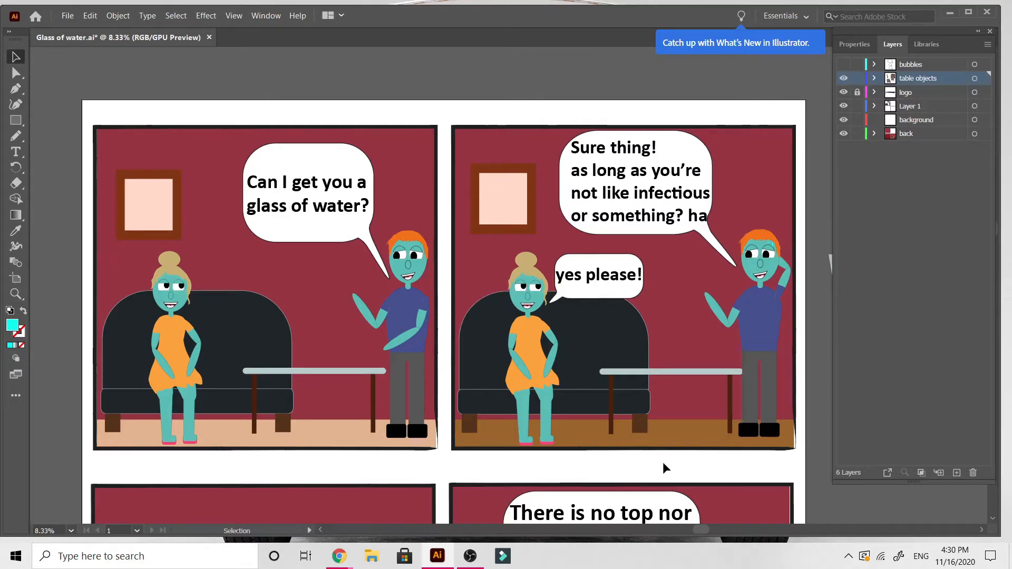
Step: Delete the dark red booth back behind the characters in the third panel
scroll(574, 430, "down", 5)
scroll(575, 430, "down", 2)
scroll(289, 395, "up", 2)
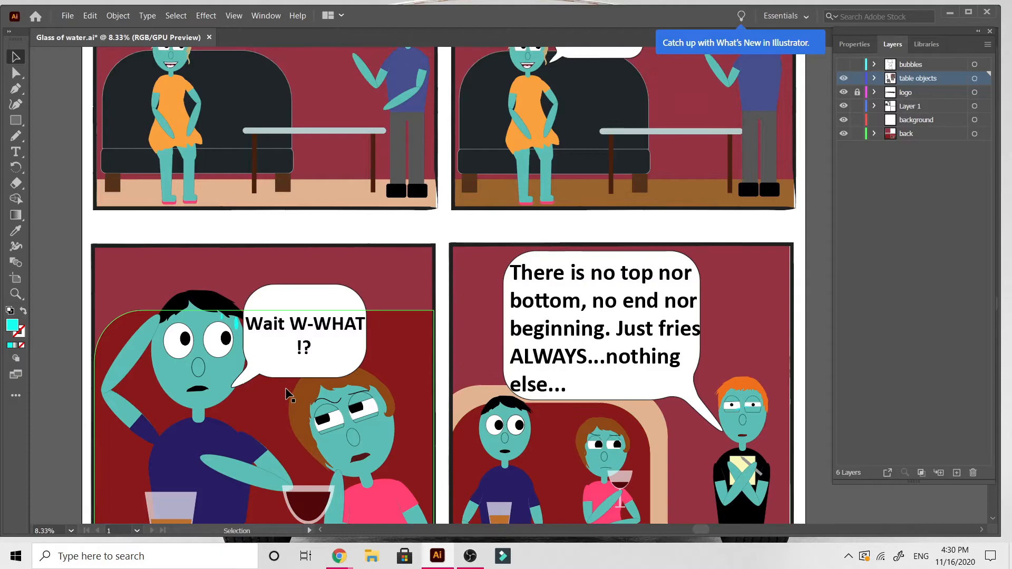
left_click(269, 418)
key("Delete")
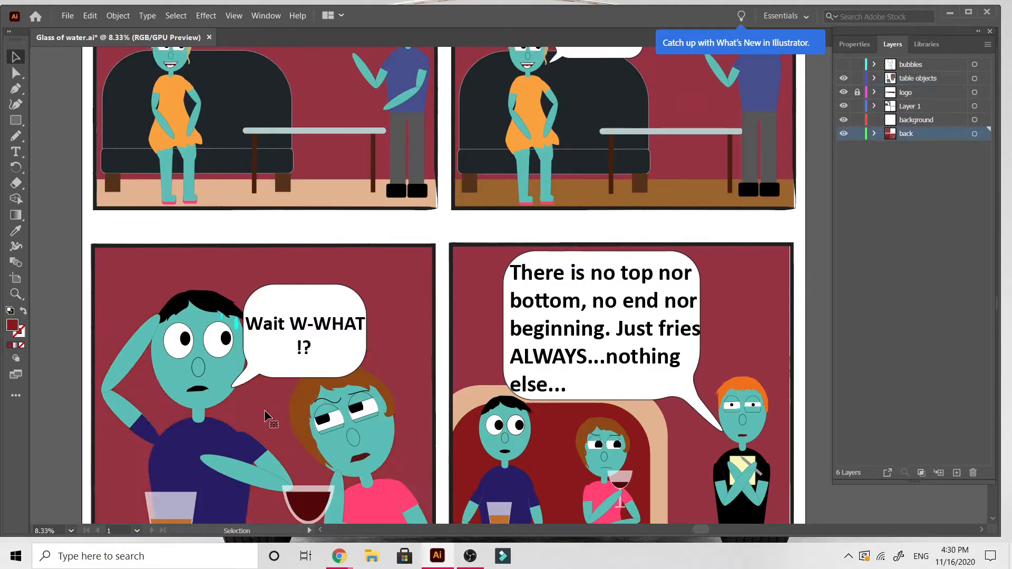
Step: Delete the beer glass and the wine glass from the third panel
scroll(265, 416, "down", 3)
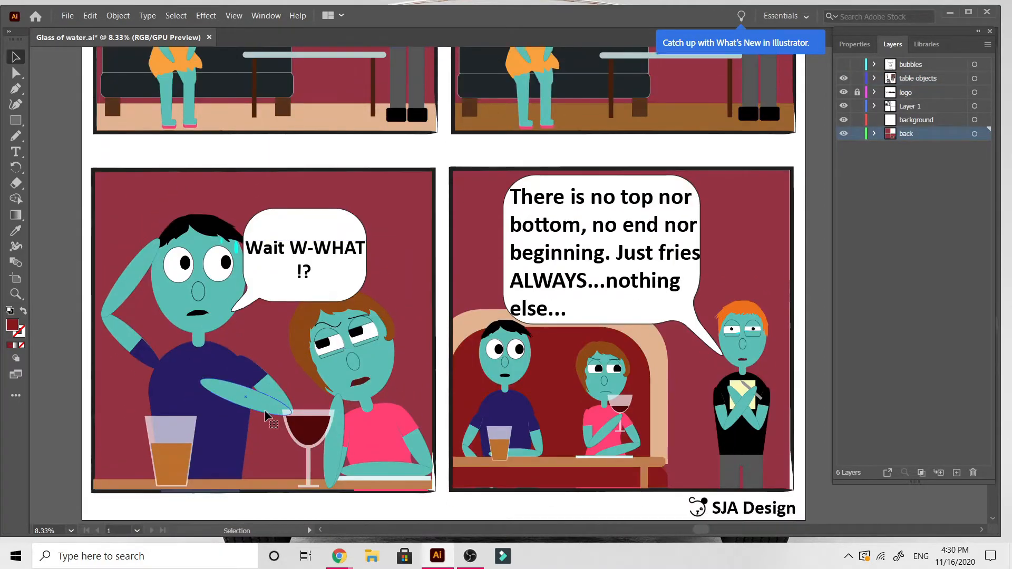
left_click(161, 458)
key("Delete")
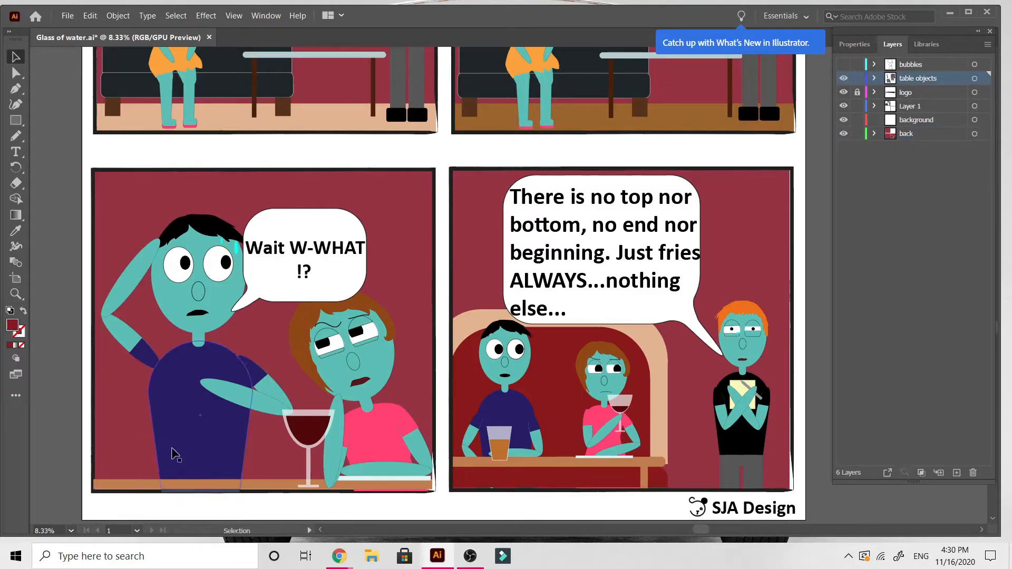
left_click(316, 430)
key("Delete")
Step: Delete the woman, her plate and the black-haired man from the third panel
left_click(348, 421)
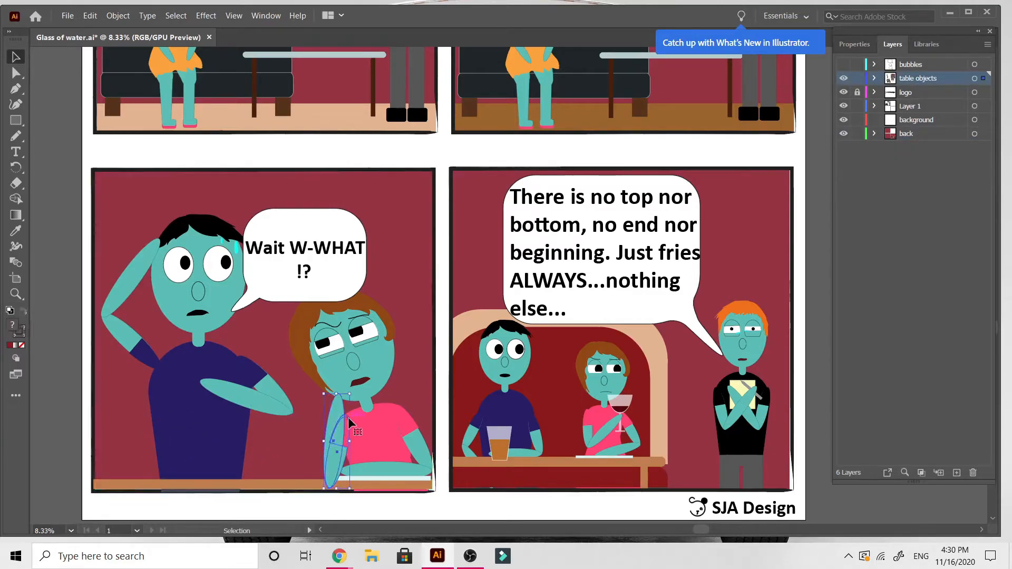
key("Delete")
left_click(352, 480)
key("Delete")
left_click(174, 404)
key("Delete")
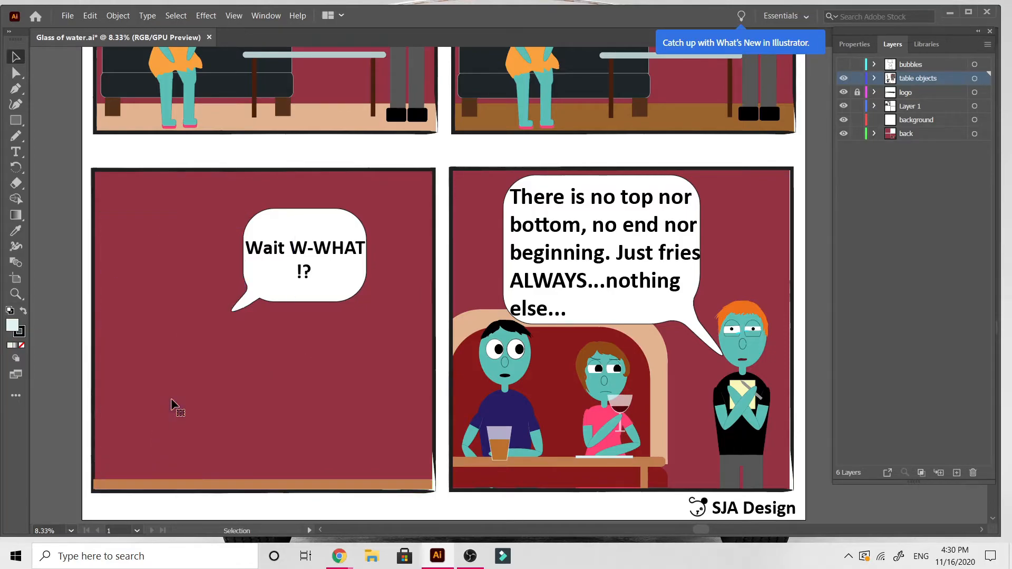
Step: Delete the brown tabletop strip along the bottom edge of the third panel, keeping the speech bubble
left_click(289, 293)
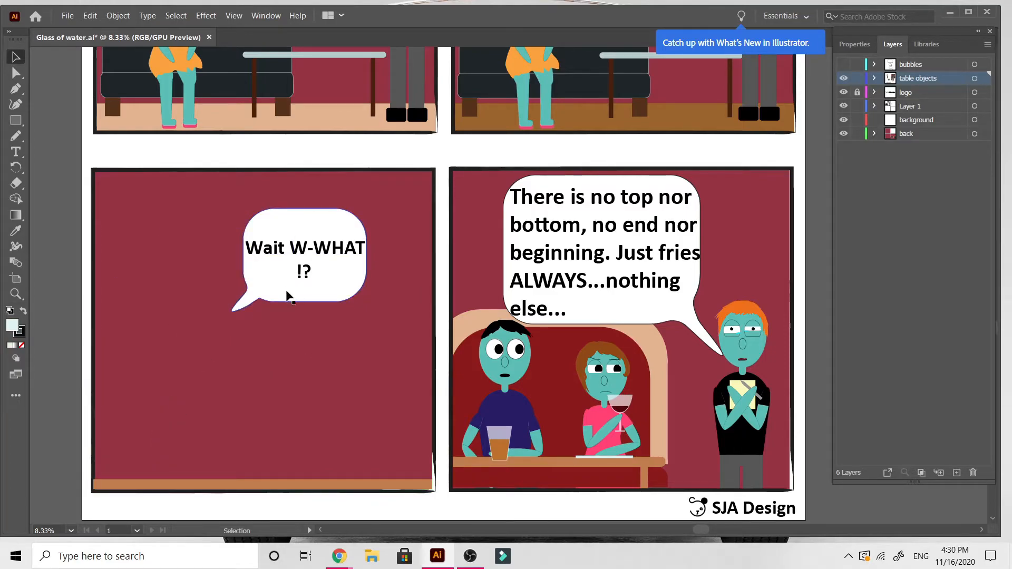
left_click(245, 487)
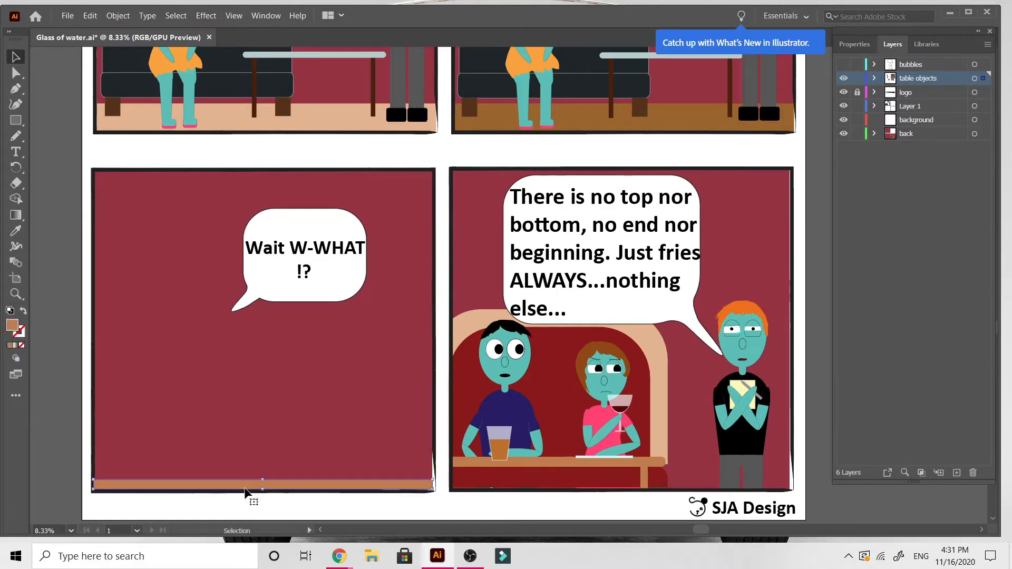
key("Delete")
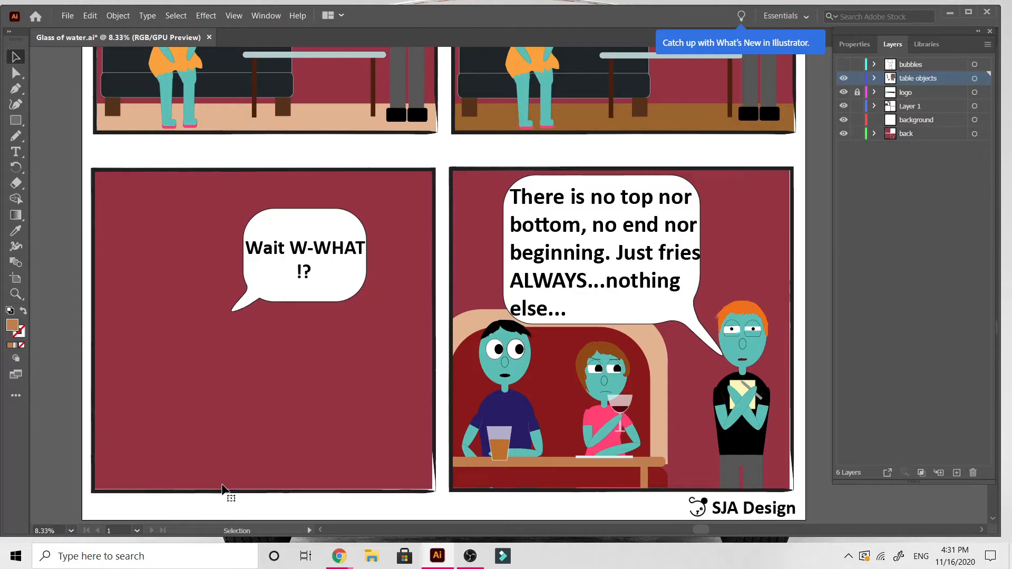
Step: Recolour the second panel's brown floor with the light beige sampled from the first panel's floor
left_click(585, 118)
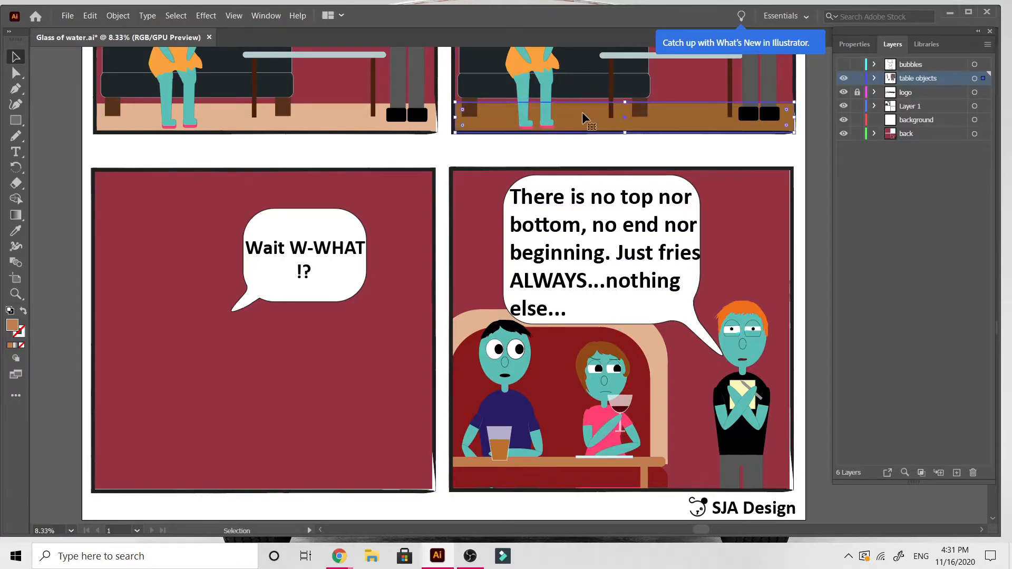
left_click(16, 230)
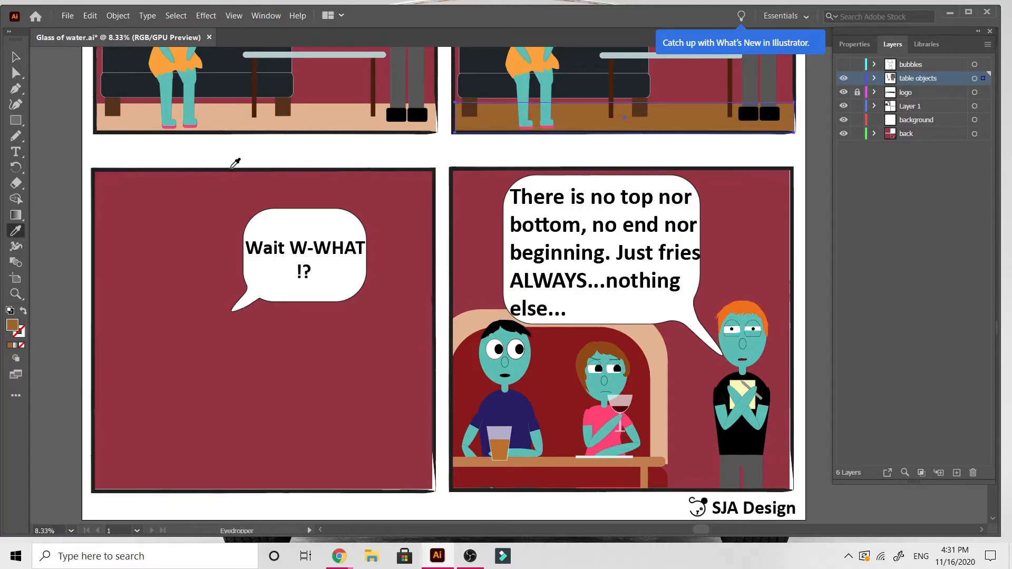
left_click(317, 112)
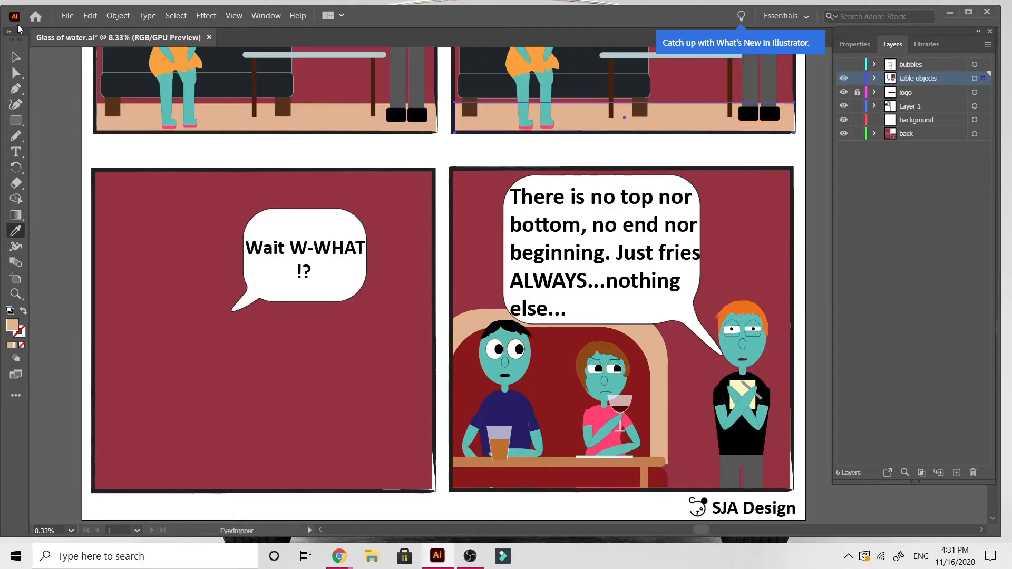
left_click(15, 56)
Step: Examine the sofa parts, the seated woman and the standing man in the first two panels, checking their grouping and layers
scroll(124, 295, "up", 3)
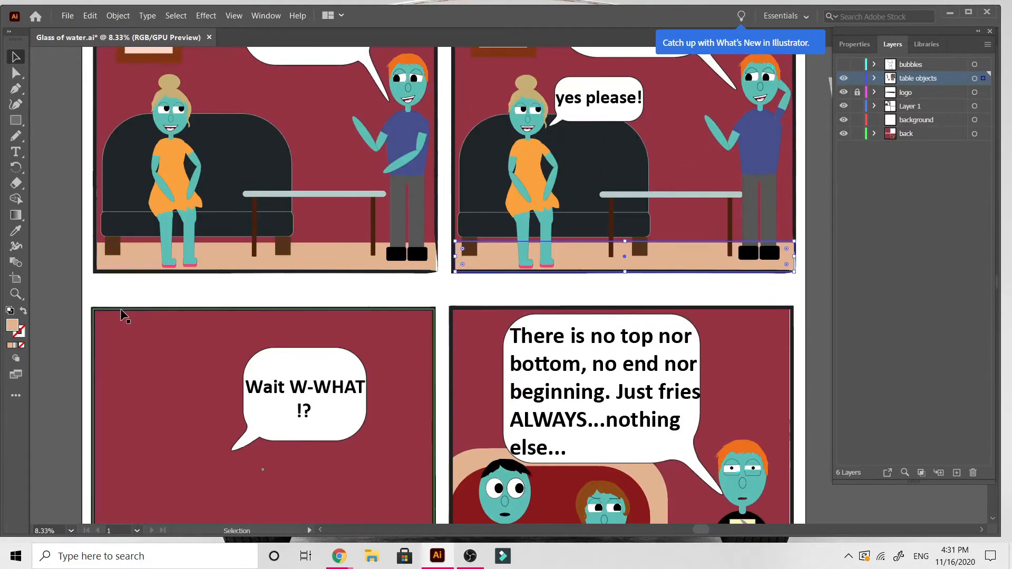
left_click(135, 141)
left_click(569, 168)
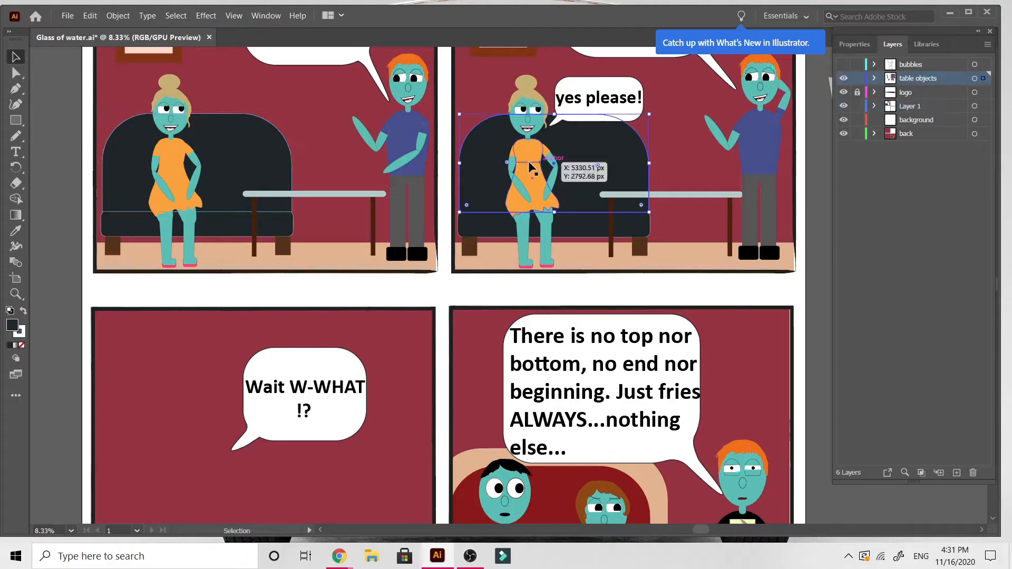
left_click(469, 246)
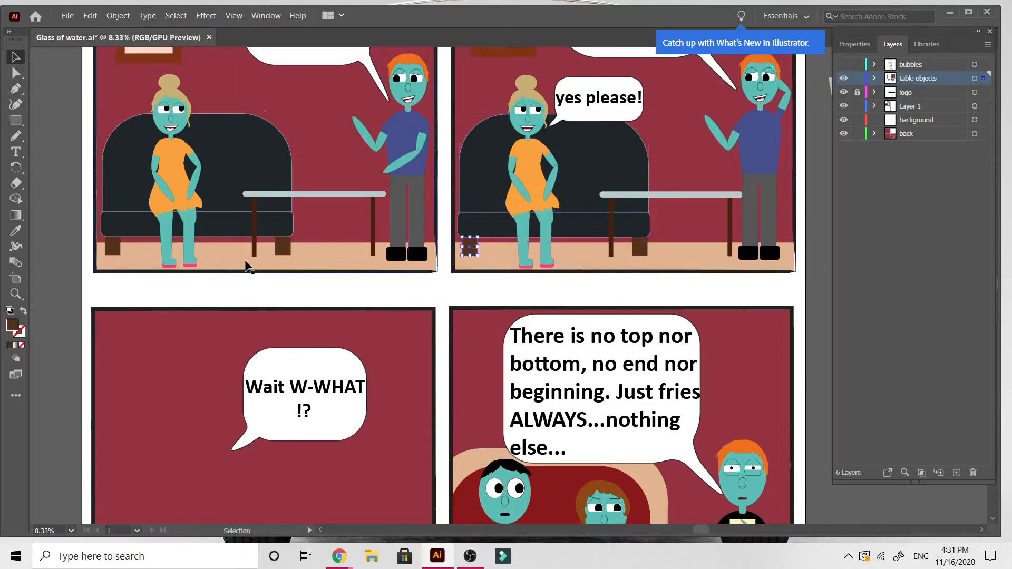
left_click(278, 245)
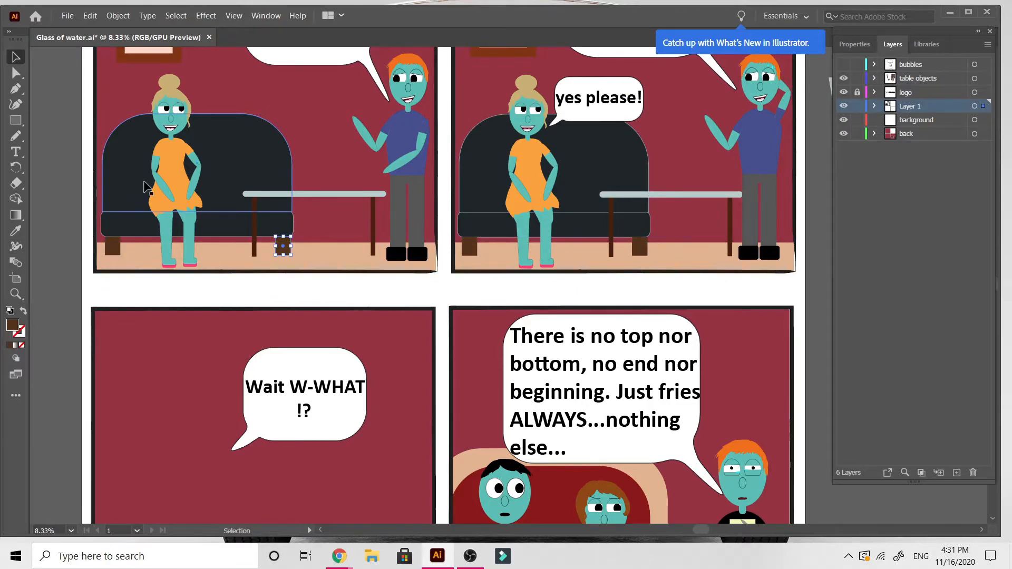
left_click(167, 168, "shift")
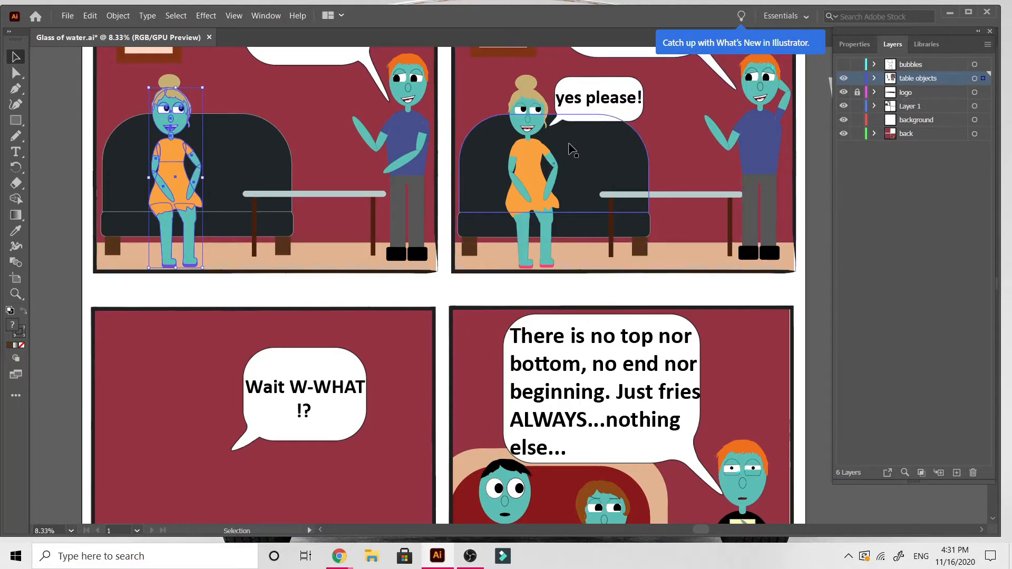
left_click(537, 165)
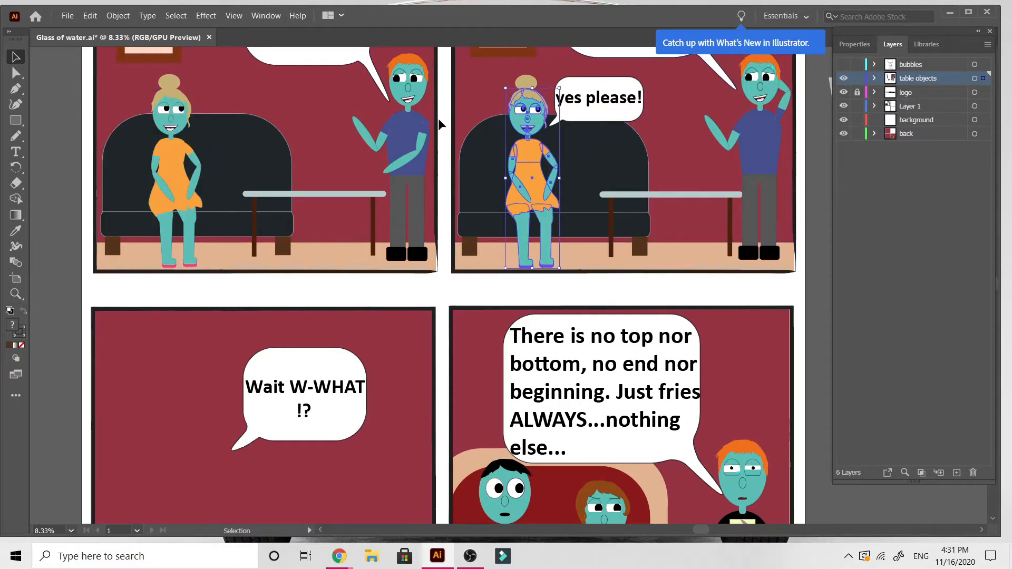
left_click(402, 77)
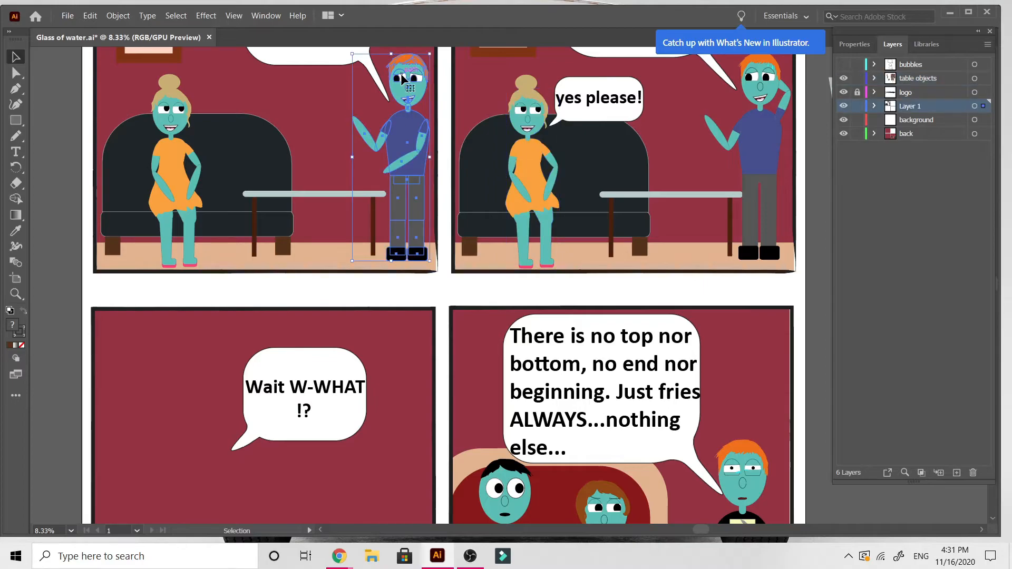
left_click(770, 140)
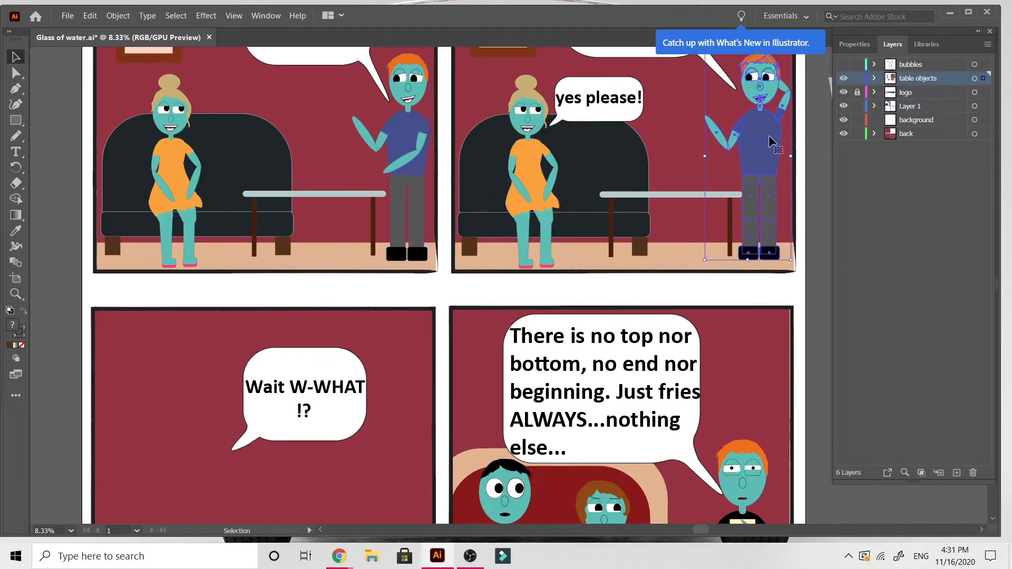
Step: Cut the whole standing man group out of the first panel for transfer to another layer
left_click(406, 130)
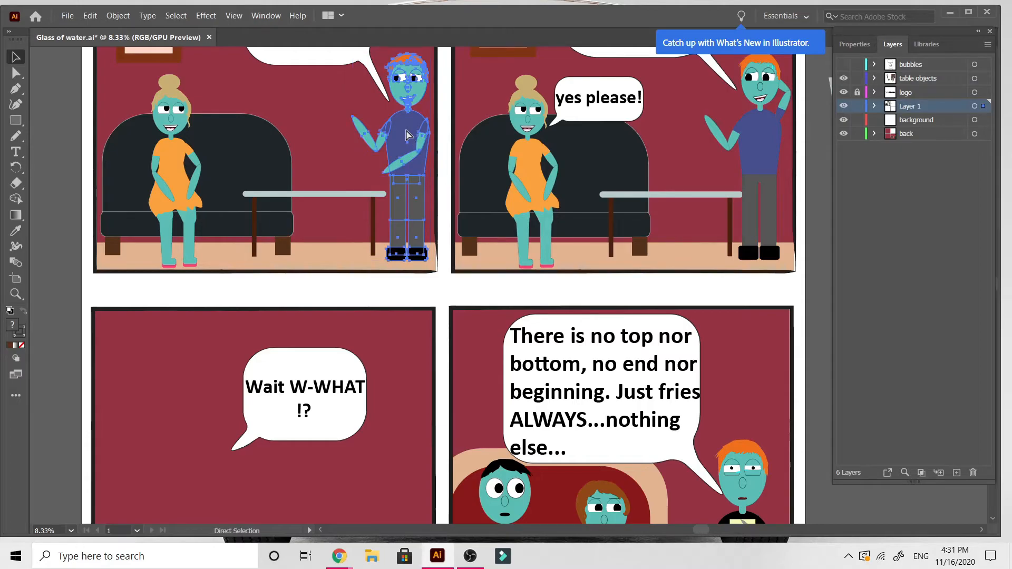
key("Delete")
key("ctrl+z")
key("v")
key("ctrl+equal")
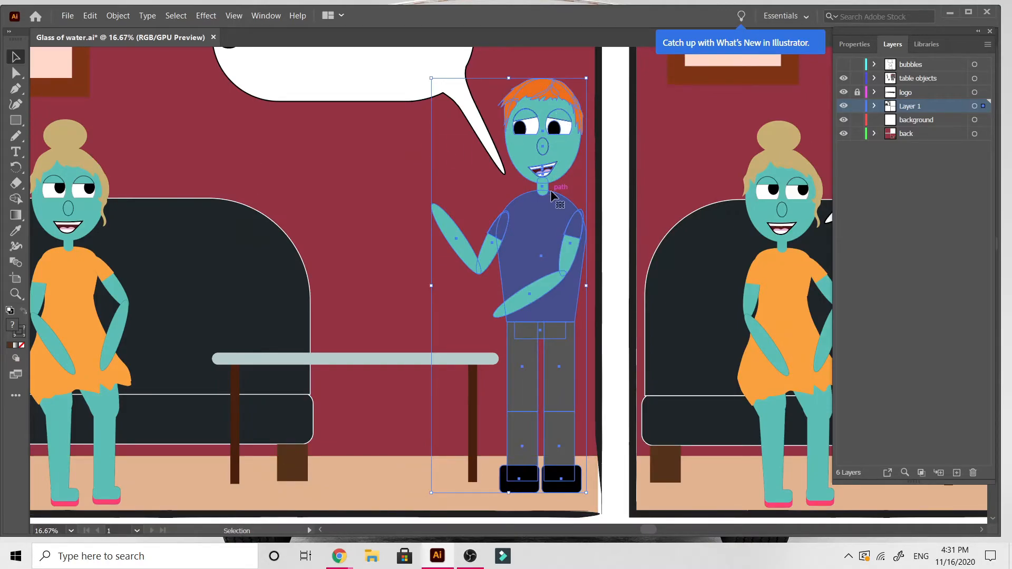
key("Delete")
Step: Rename the table objects layer as People and paste the first panel's man onto it in his original place
double_click(911, 80)
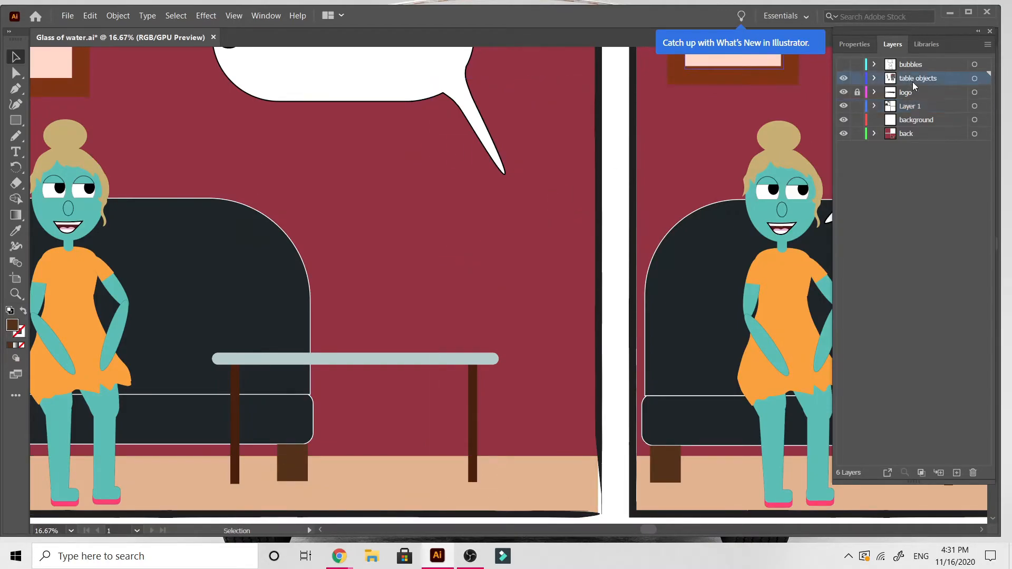
type("People")
left_click(524, 298)
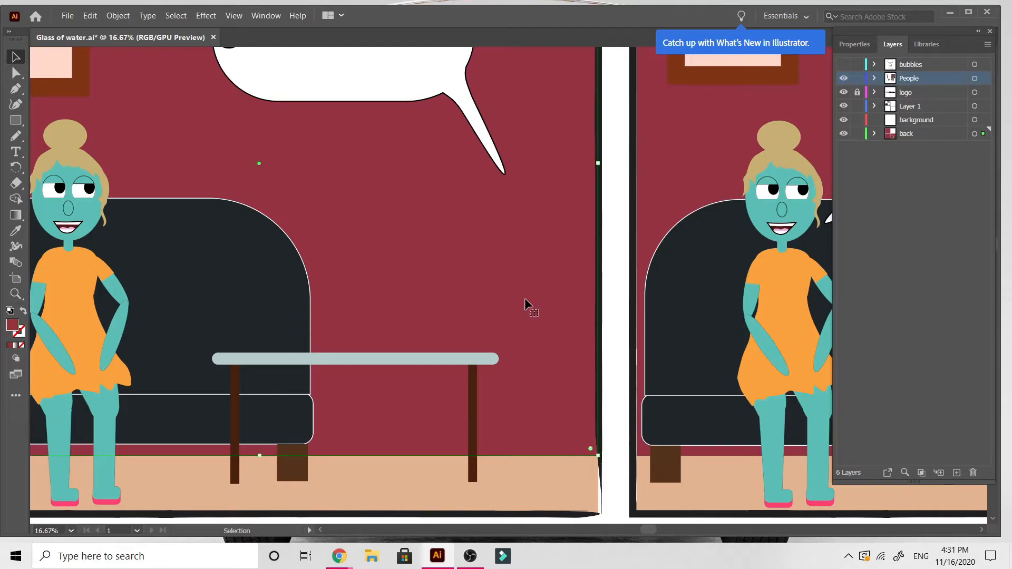
left_click(87, 320)
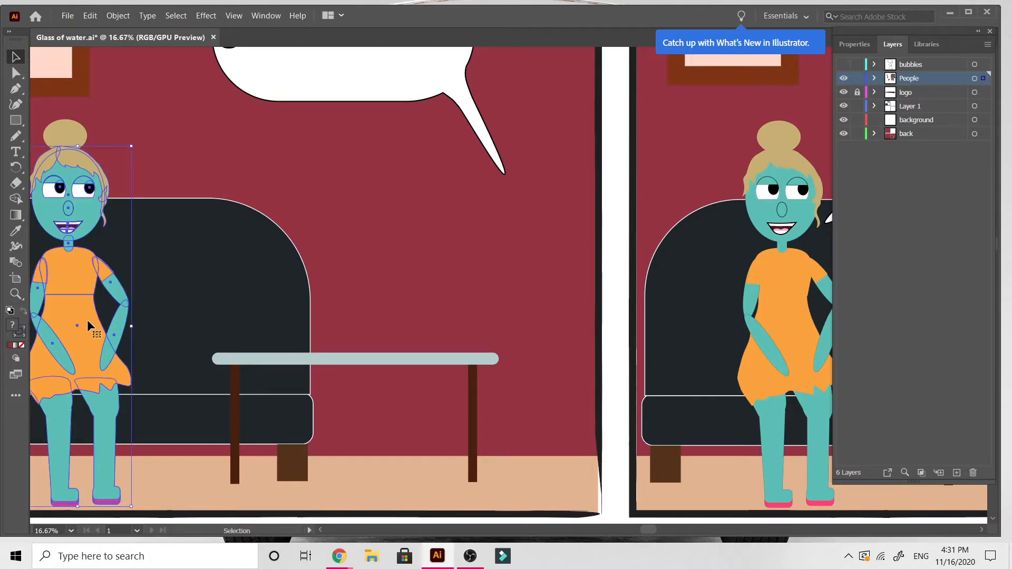
key("ctrl+v")
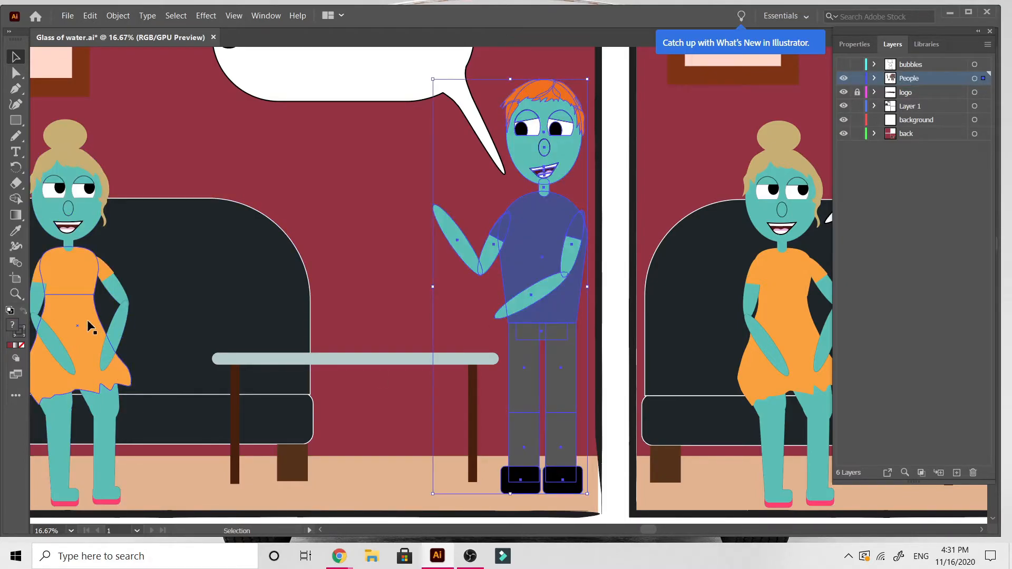
key("ctrl+minus")
key("ctrl+minus")
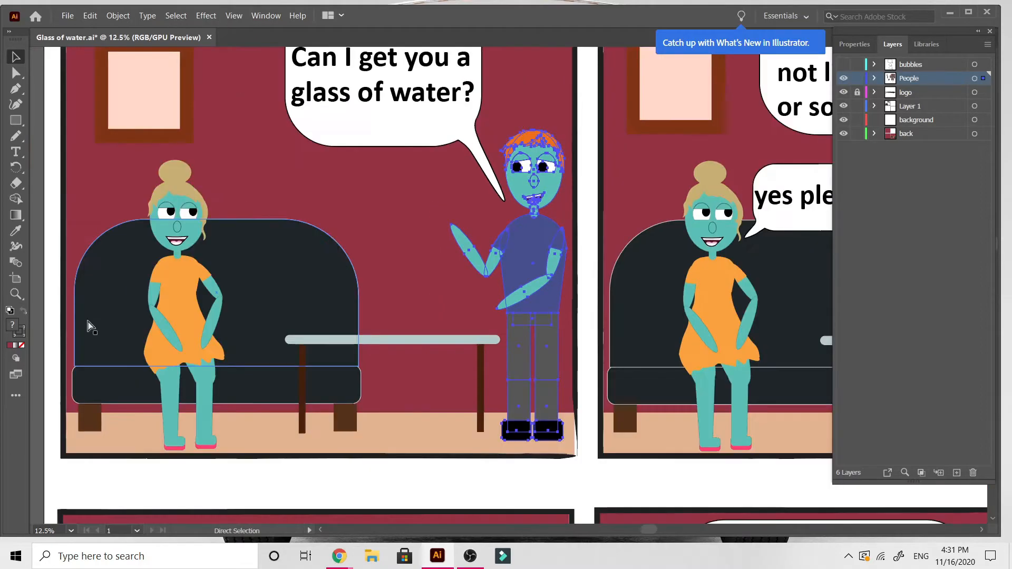
key("a")
key("v")
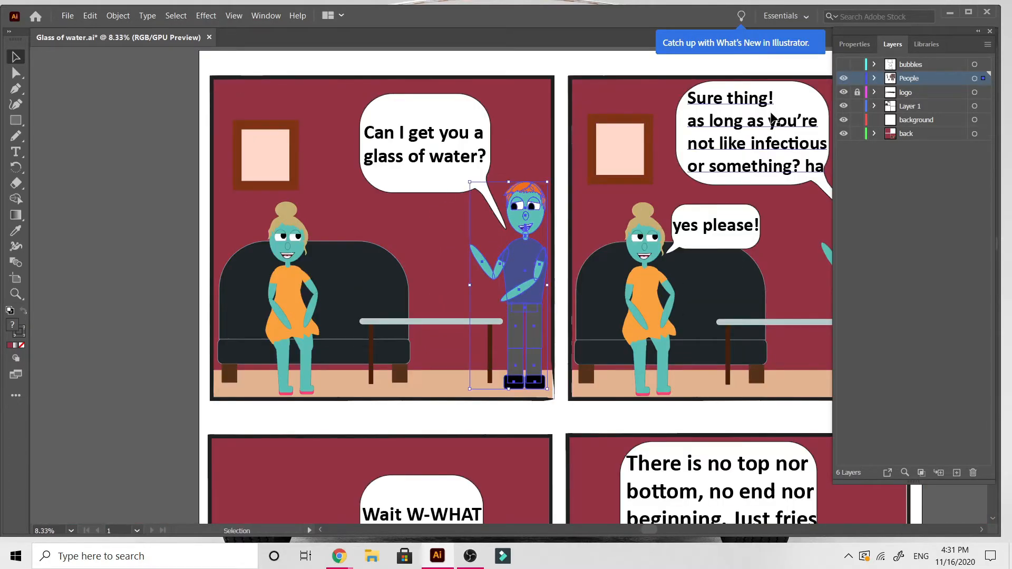
left_click(844, 78)
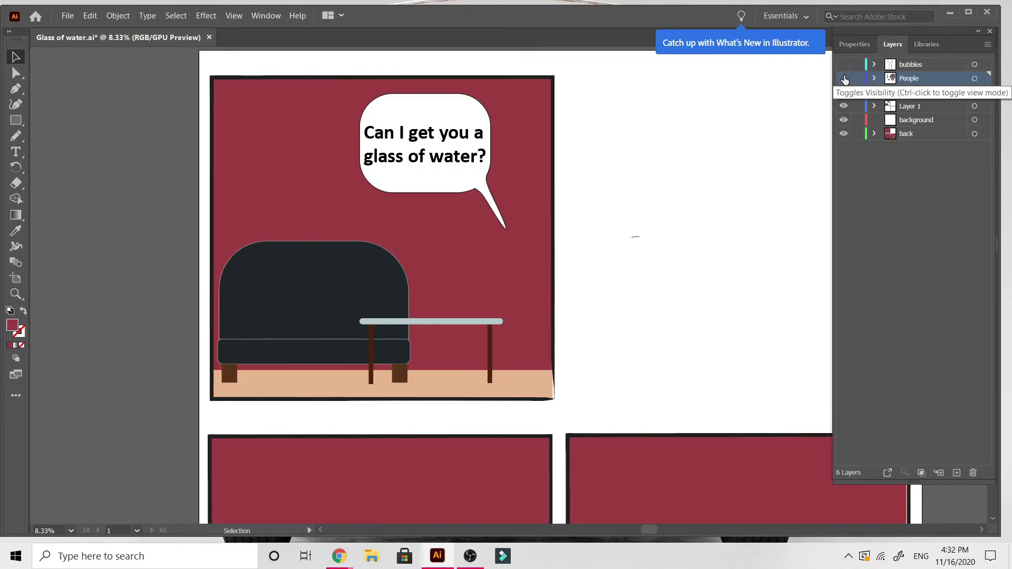
left_click(844, 78)
scroll(511, 360, "right", 6)
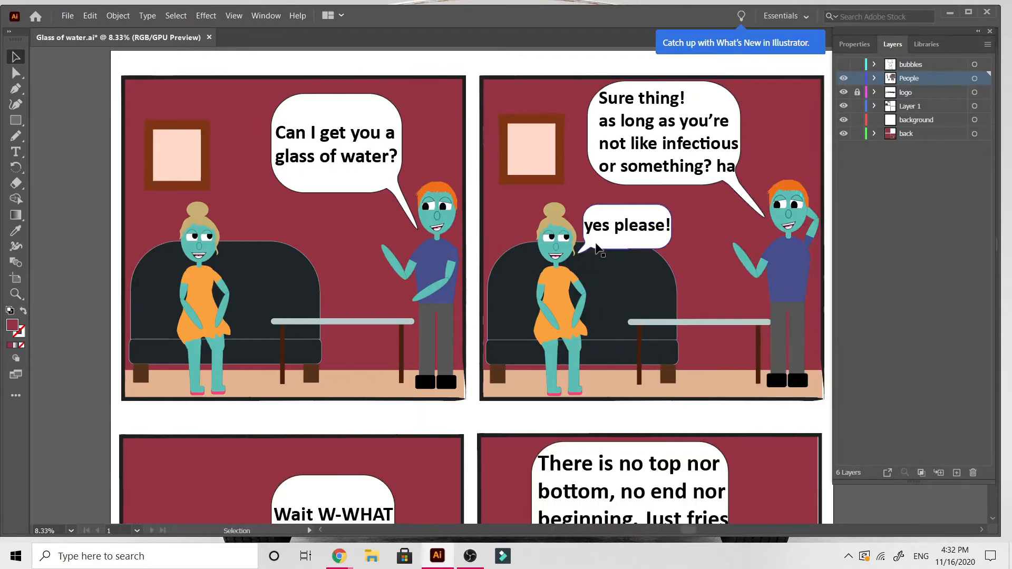
Step: Cut the second panel's red wall and beige floor out of the People layer
left_click(496, 258)
key("a")
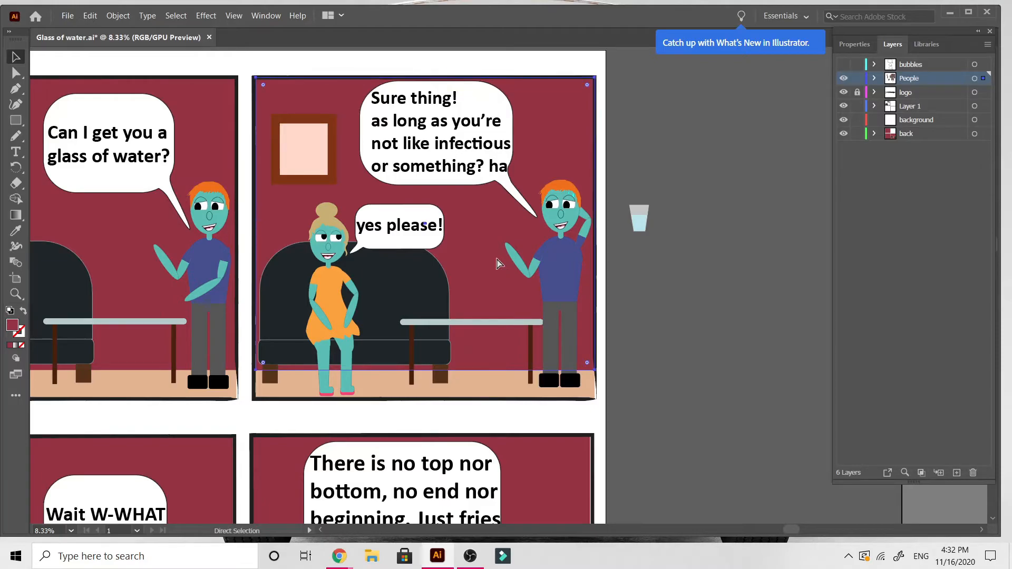
key("v")
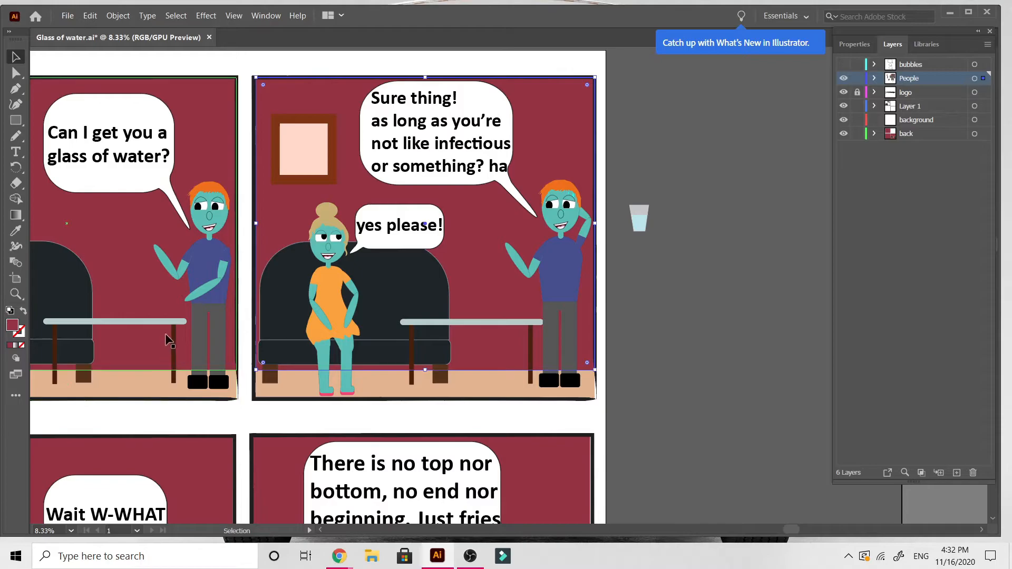
left_click(304, 383)
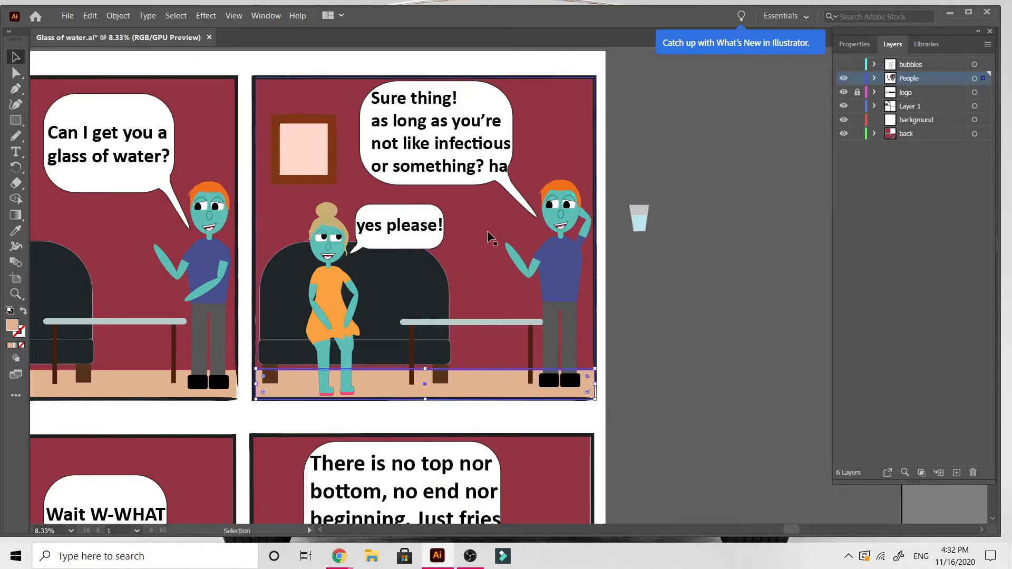
left_click(580, 98)
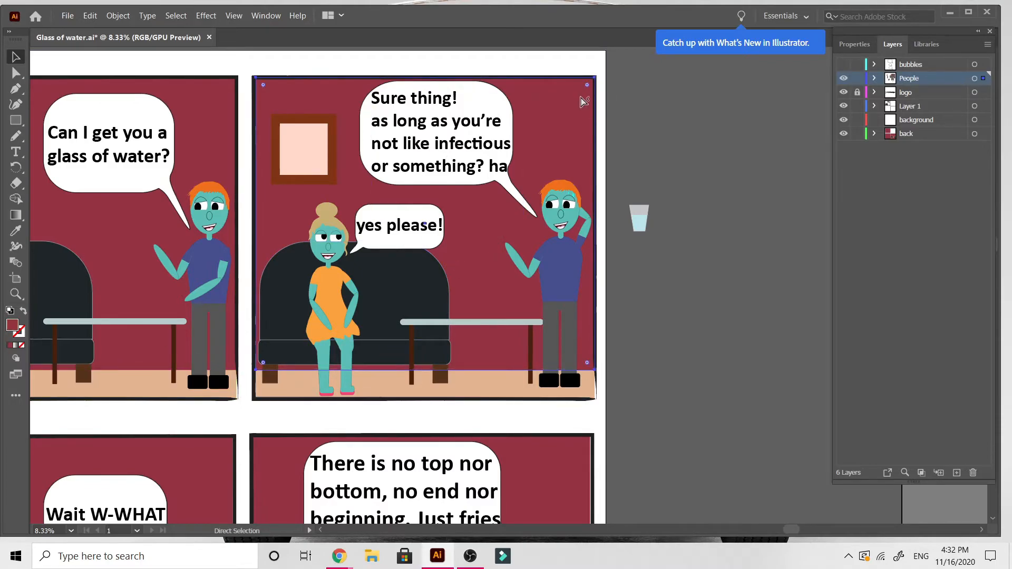
key("Delete")
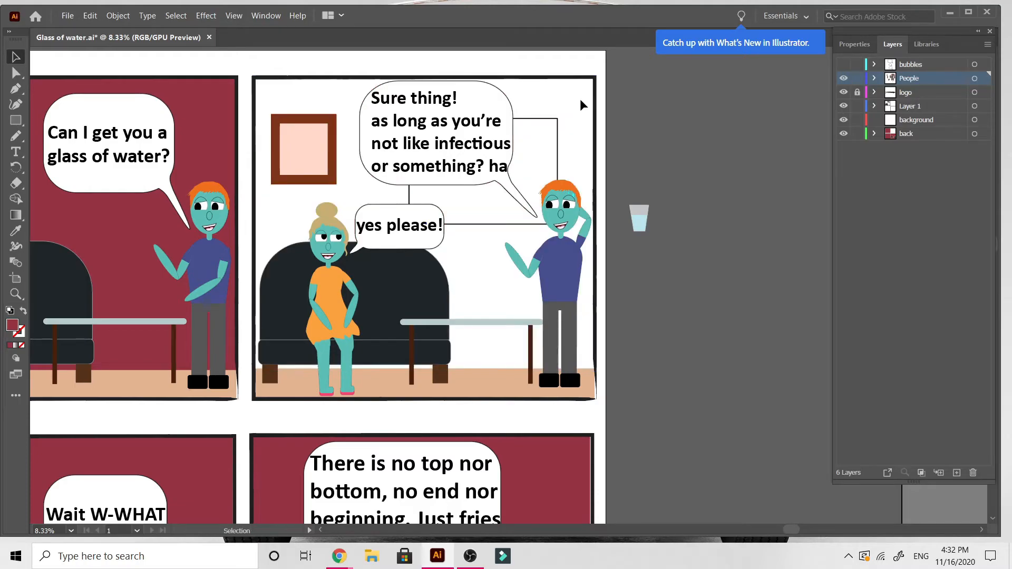
key("ctrl+z")
left_click(471, 386, "shift")
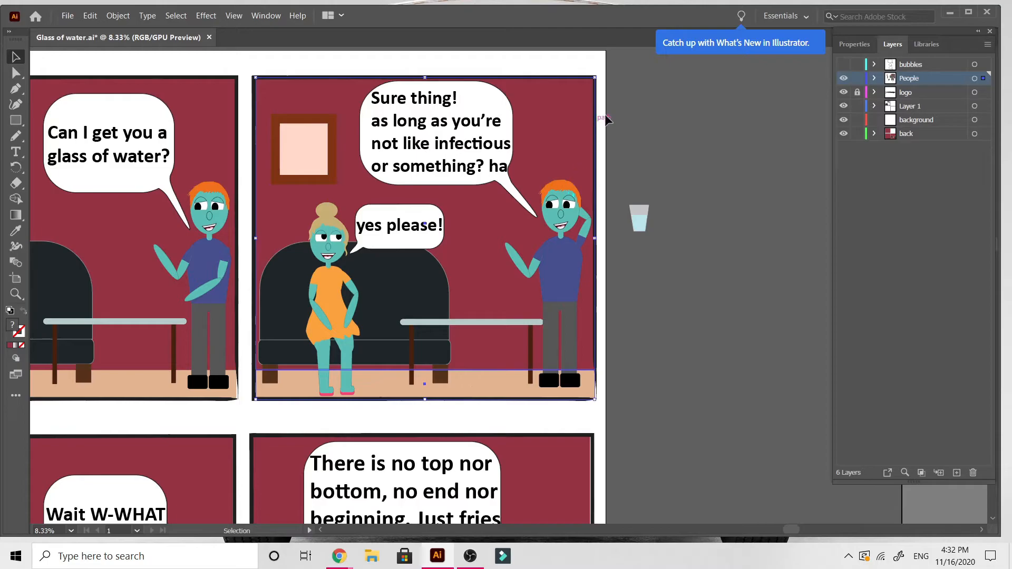
key("Delete")
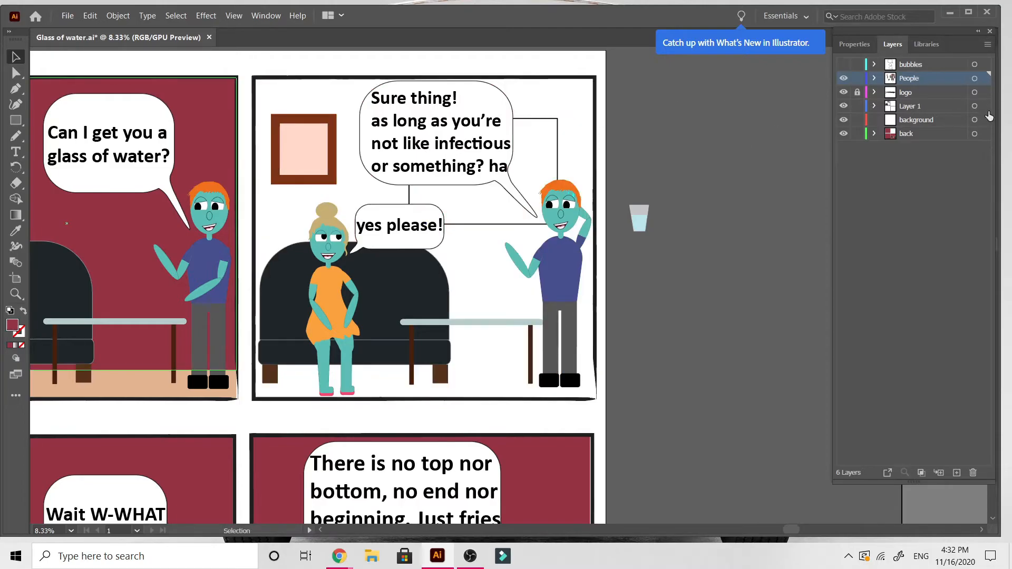
Step: Paste the wall and floor onto the back layer and align them inside the second panel's frame
left_click(921, 133)
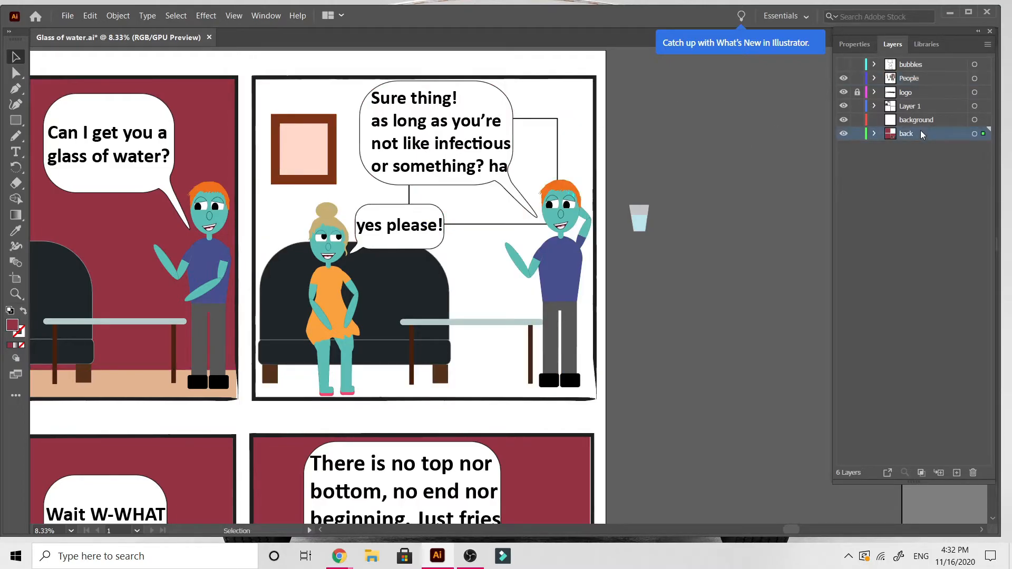
key("ctrl+v")
left_click_drag(641, 349, 558, 302)
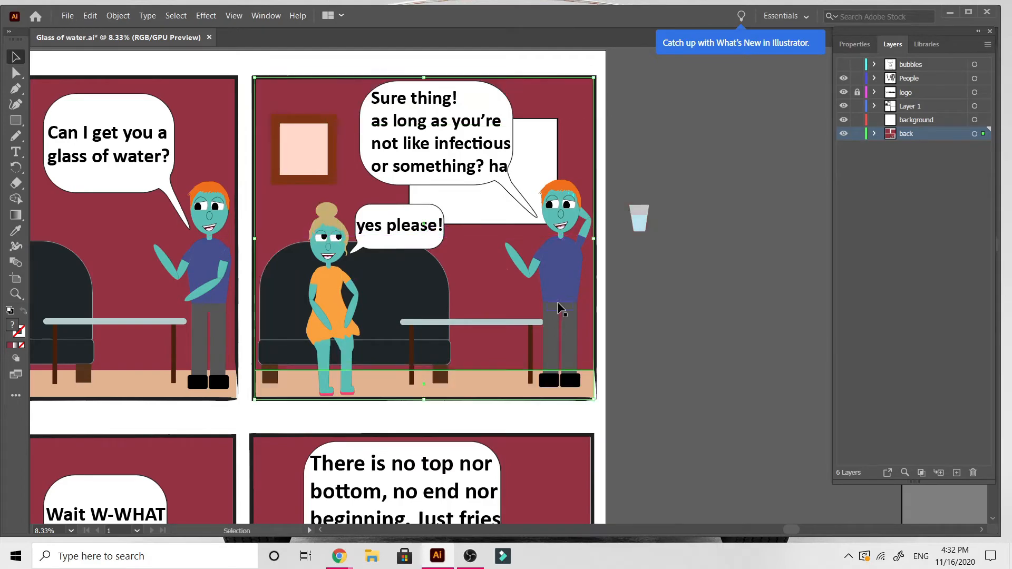
left_click(656, 385)
Step: Check which artwork belongs to the back and People layers by hiding and showing each one
scroll(656, 386, "left", 5)
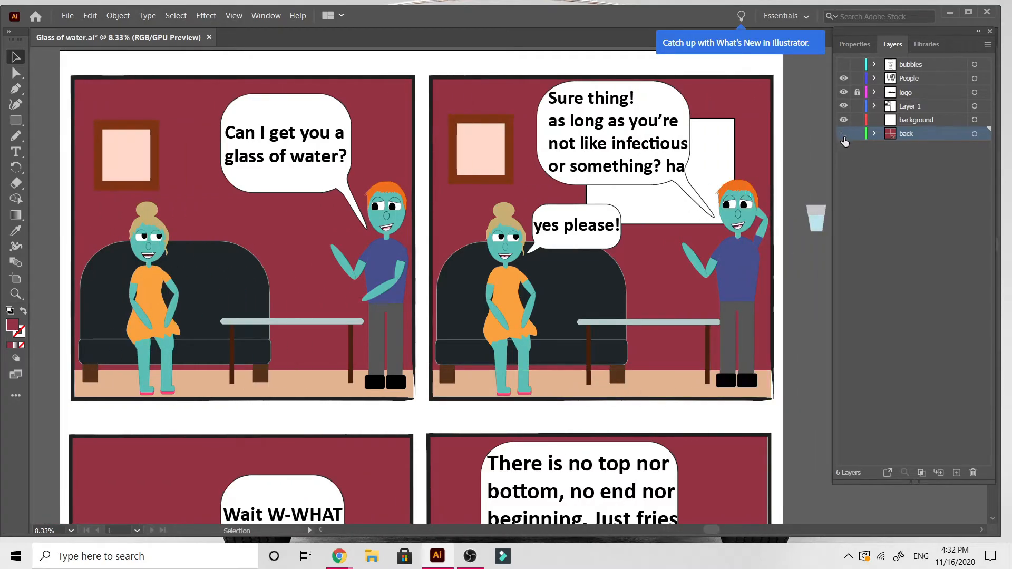
left_click(844, 135)
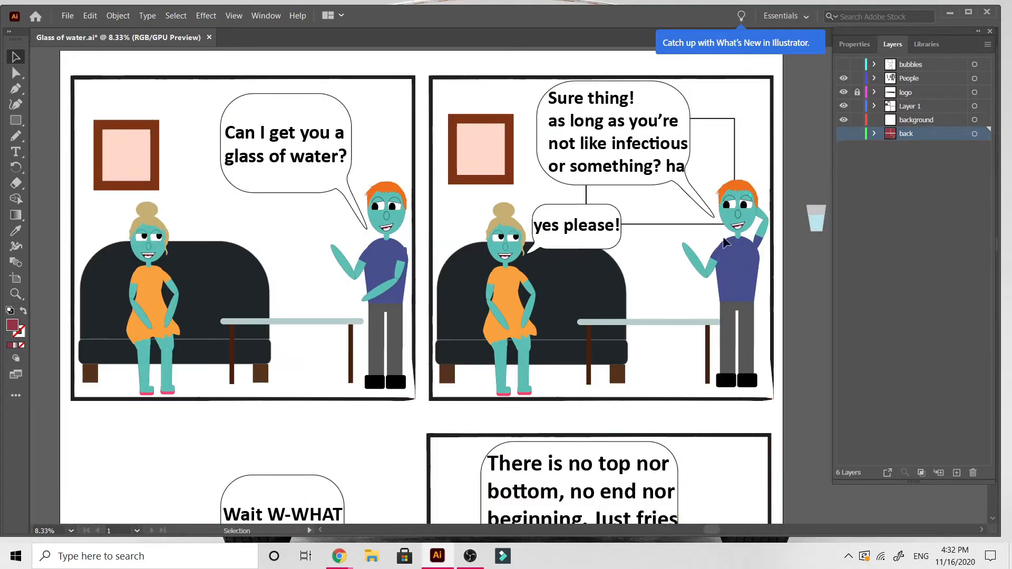
scroll(662, 296, "down", 3)
scroll(814, 161, "up", 7)
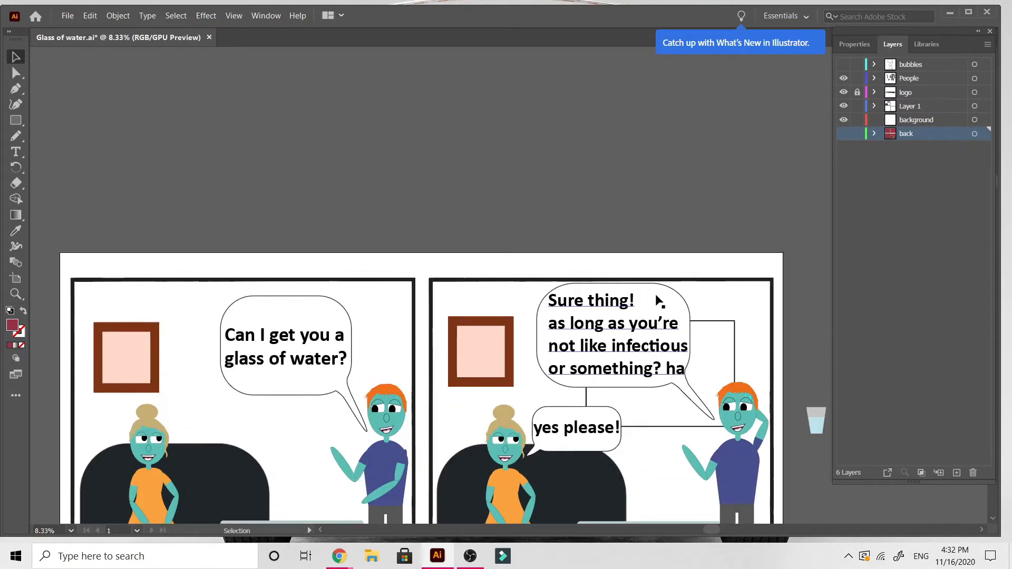
left_click(844, 135)
scroll(701, 244, "down", 5)
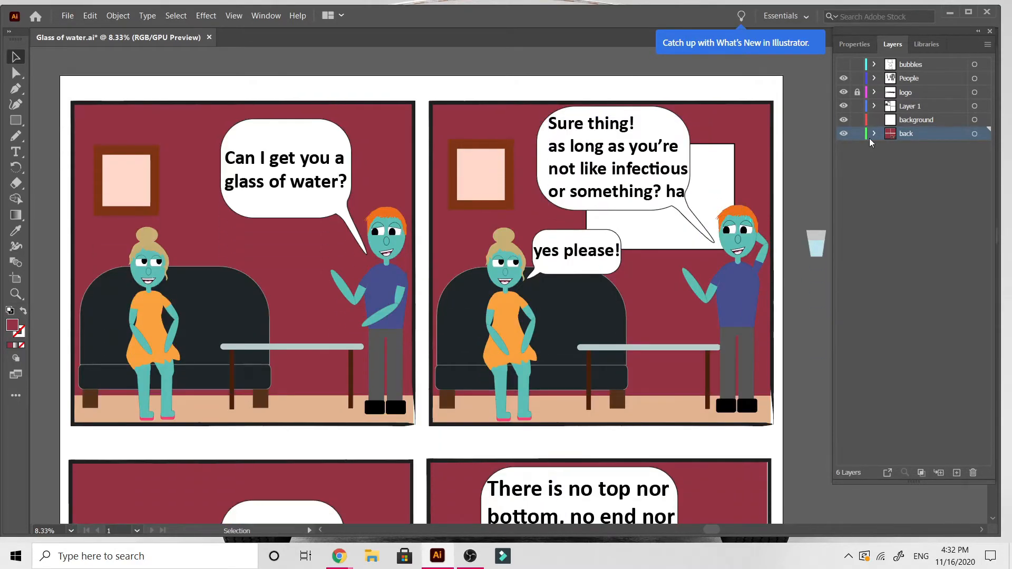
left_click(843, 79)
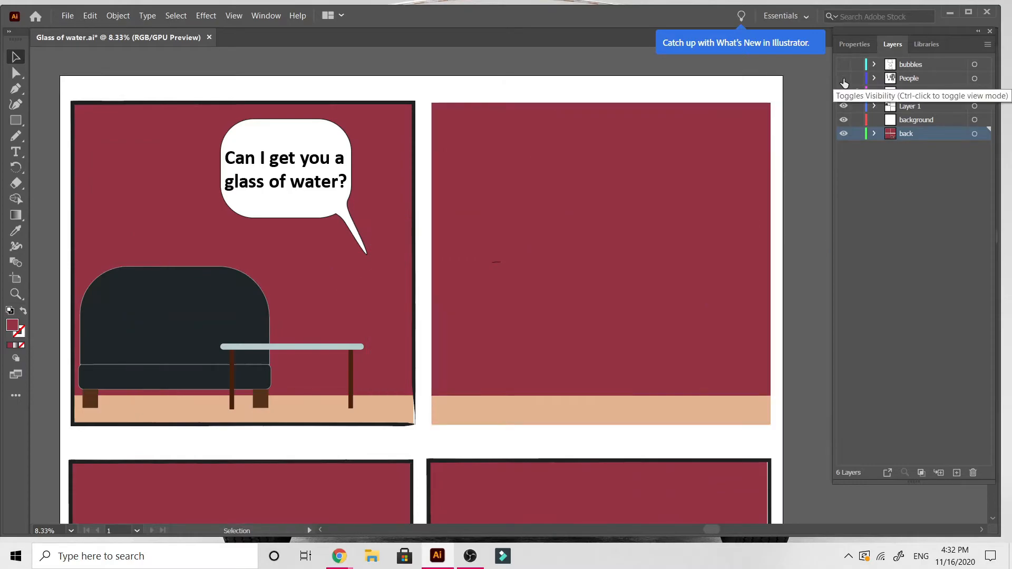
left_click(844, 81)
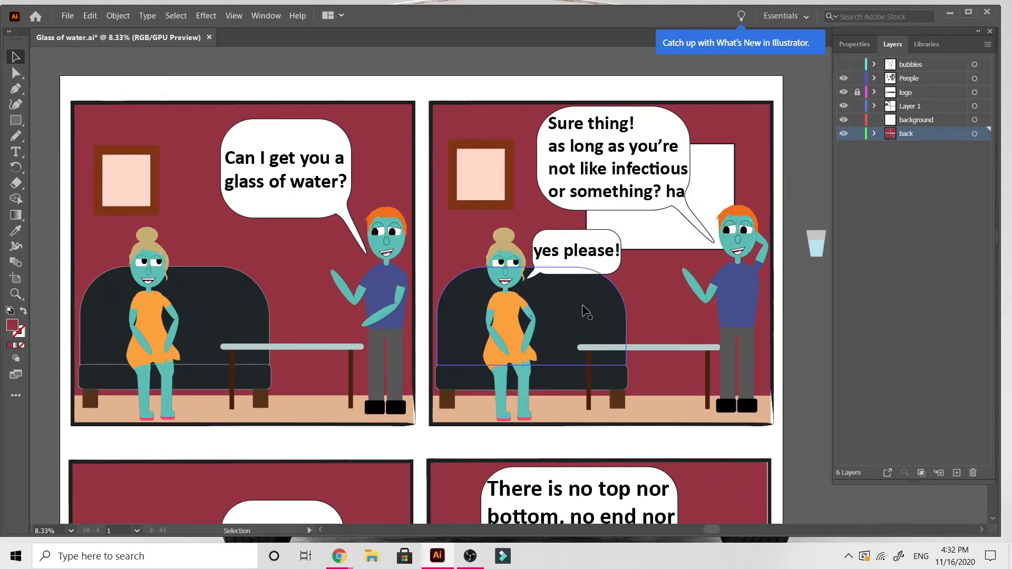
Step: Identify the layer holding the first panel's sofa and rename Layer 1 as living room
left_click(586, 313)
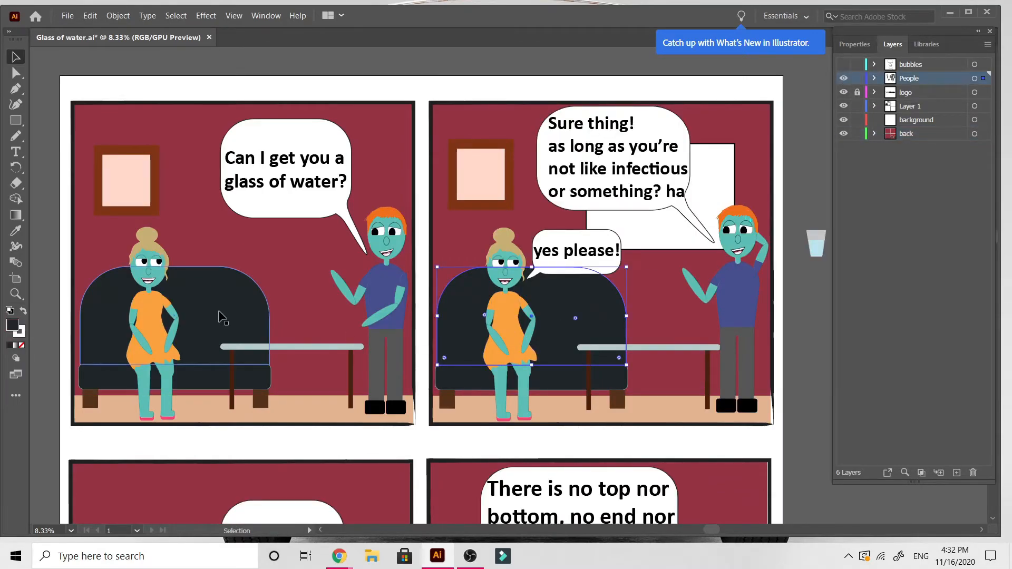
left_click(235, 319)
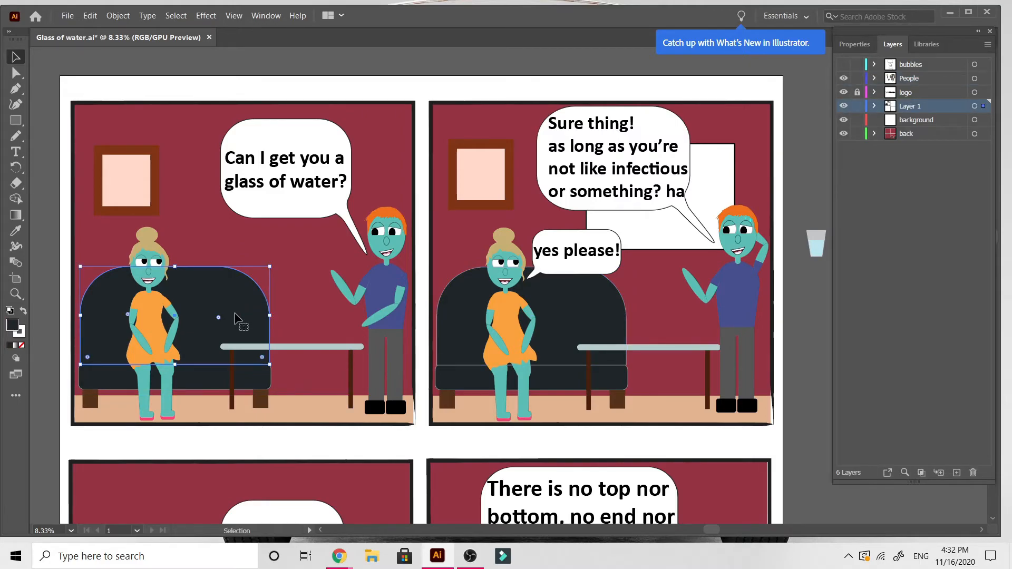
double_click(907, 106)
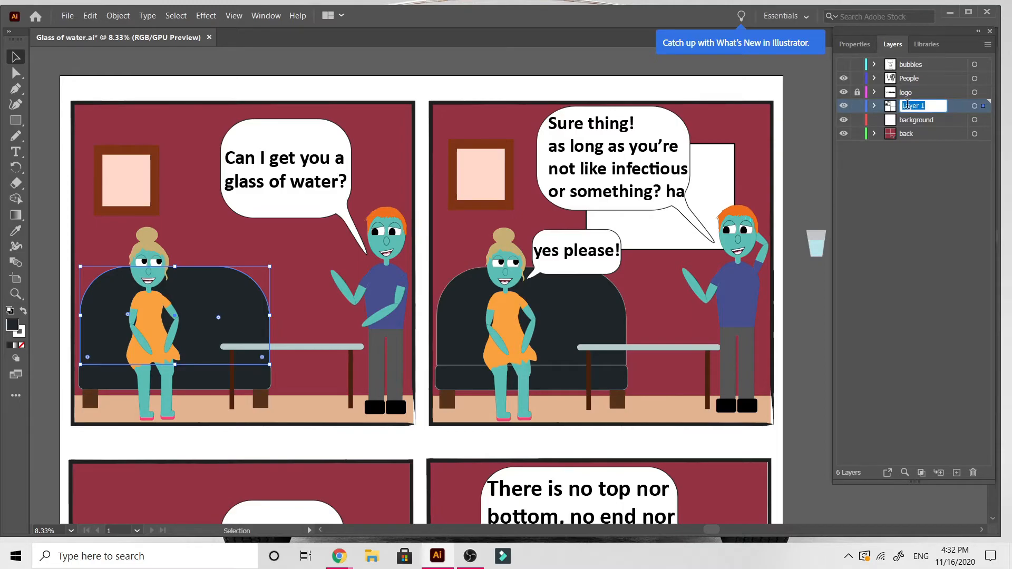
key("BackSpace")
left_click(242, 62)
left_click(481, 185)
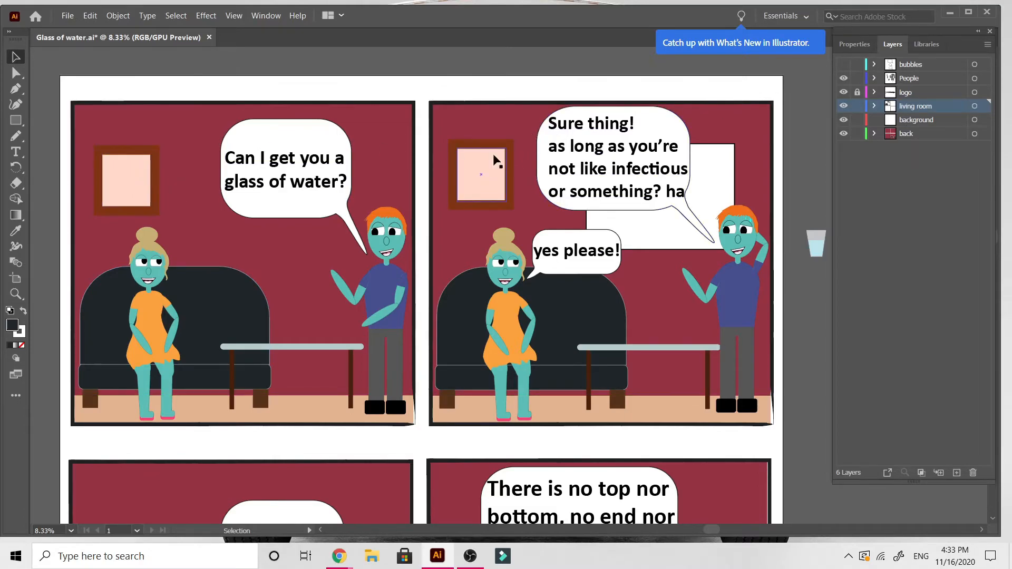
Step: Cut the first panel's picture frame, sofa and table out of the artwork, including the pieces on the People layer
left_click(845, 78)
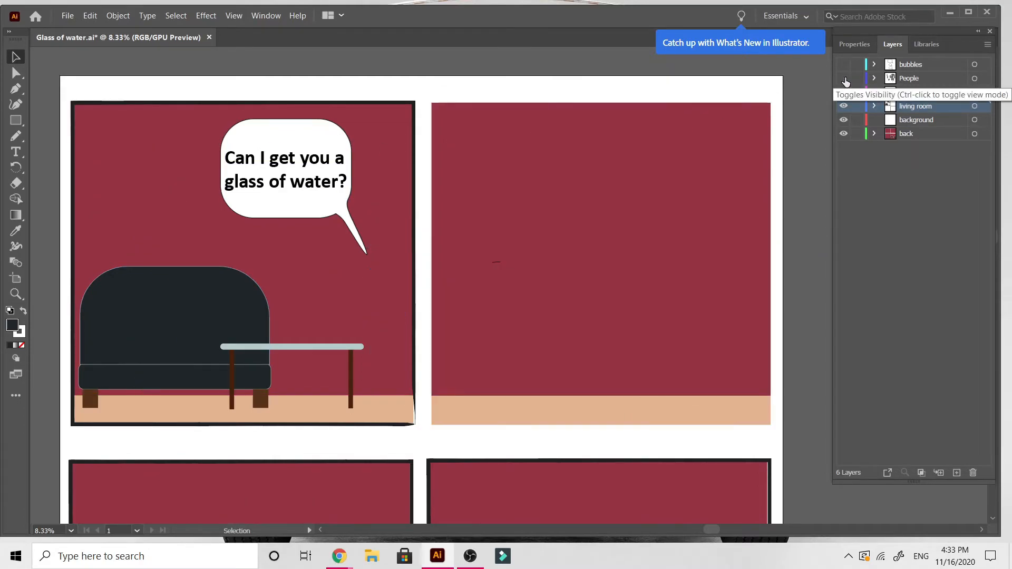
left_click(845, 81)
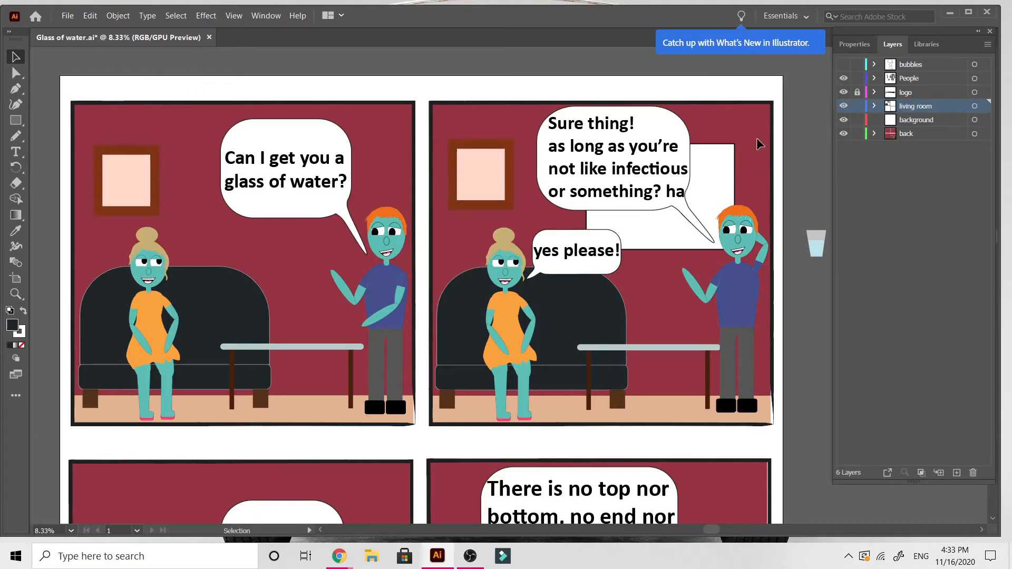
left_click(131, 184)
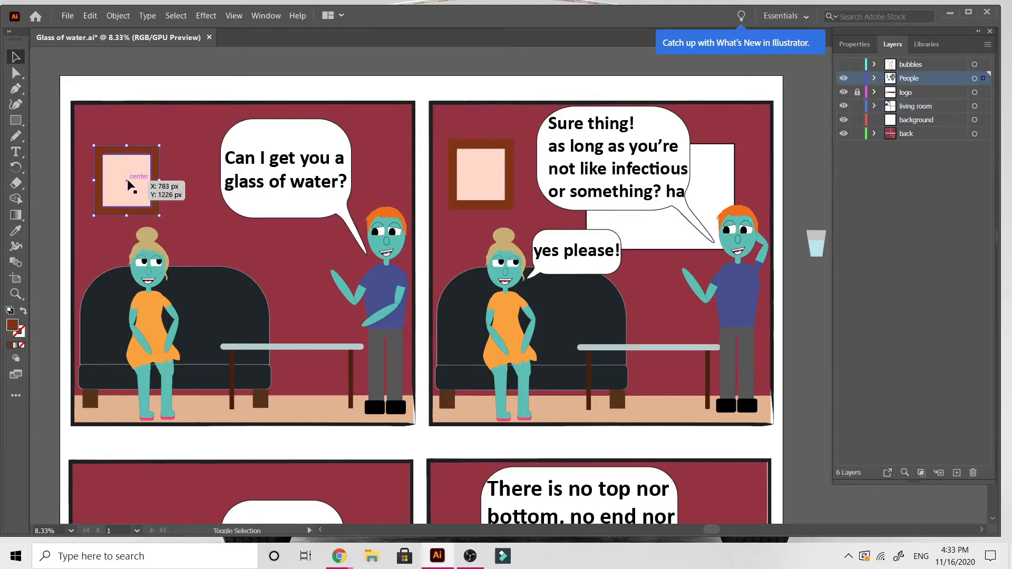
left_click(109, 377, "shift")
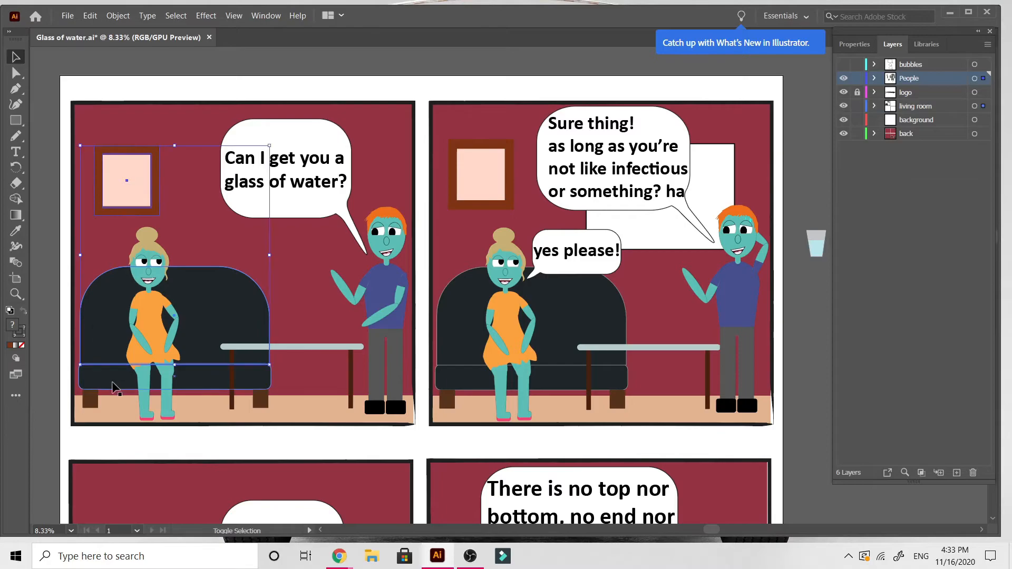
left_click(261, 404, "shift")
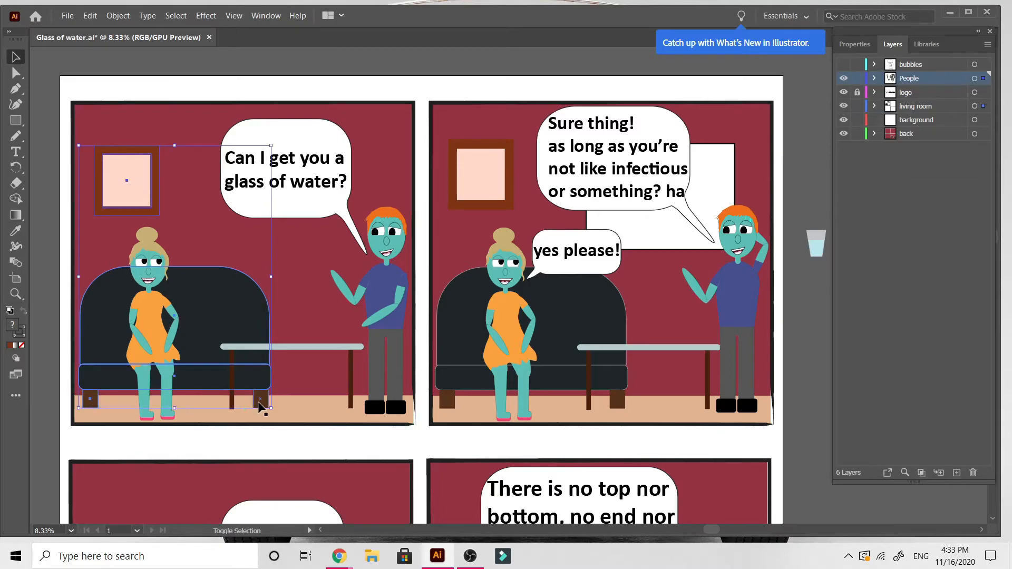
left_click(233, 403, "shift")
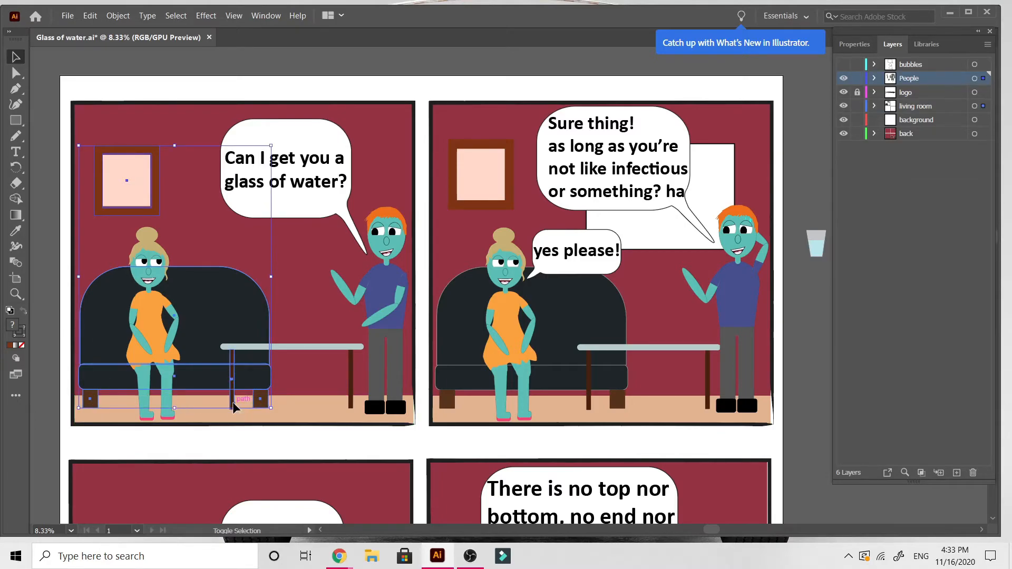
left_click(299, 349, "shift")
left_click(351, 392, "shift")
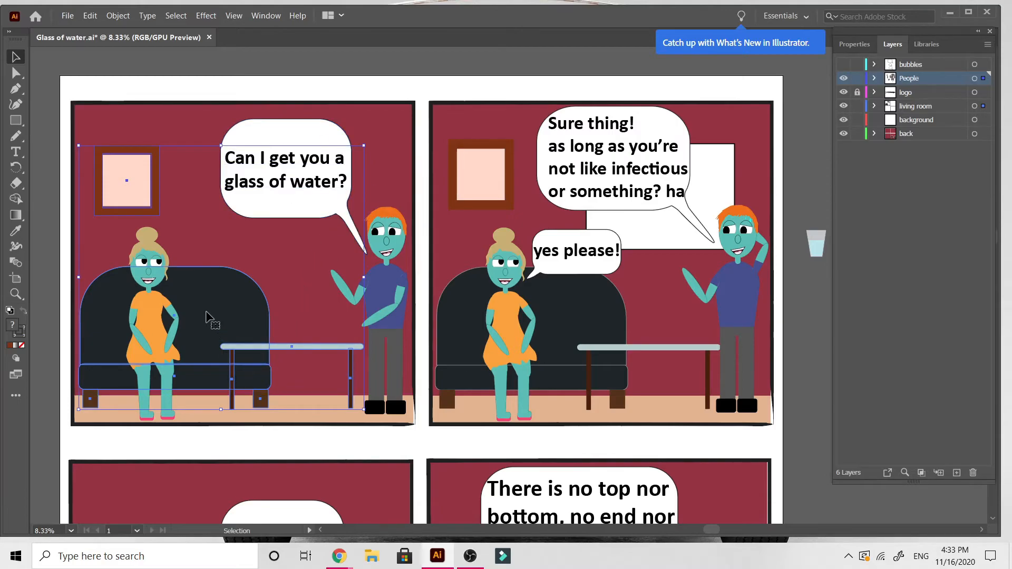
key("a")
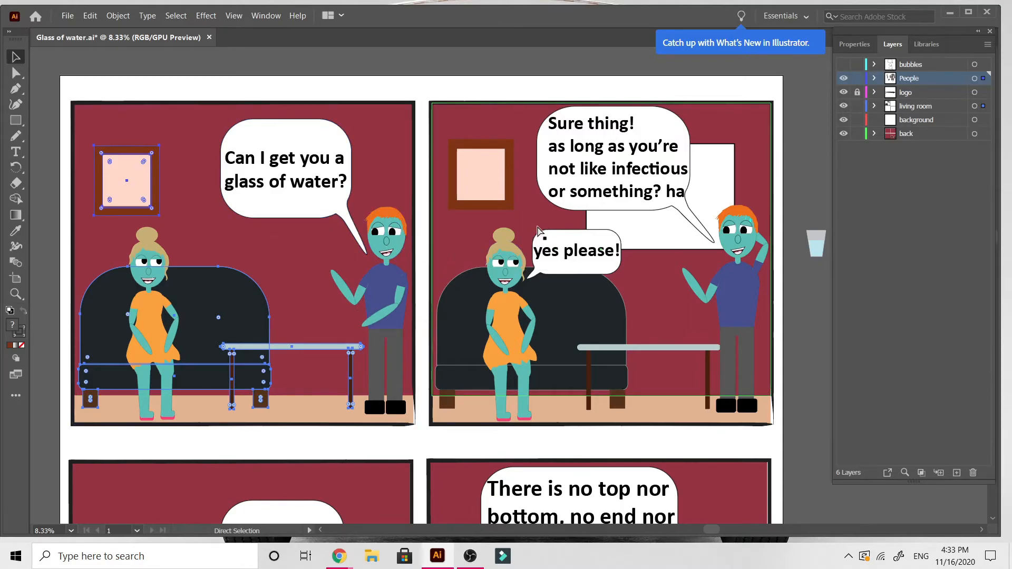
key("Delete")
key("v")
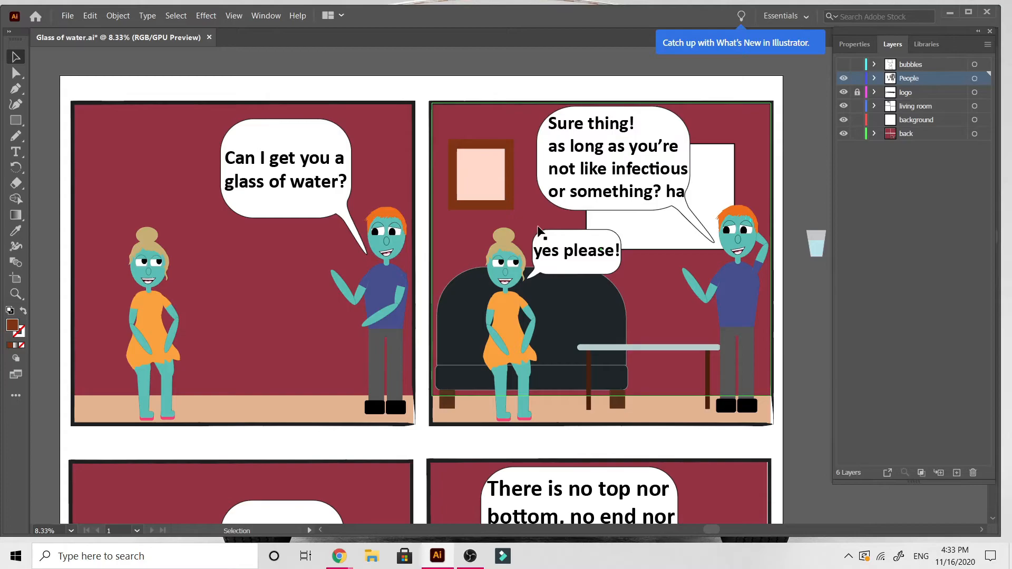
Step: Paste the furniture onto the living room layer and position it behind the characters in the first panel
left_click(927, 107)
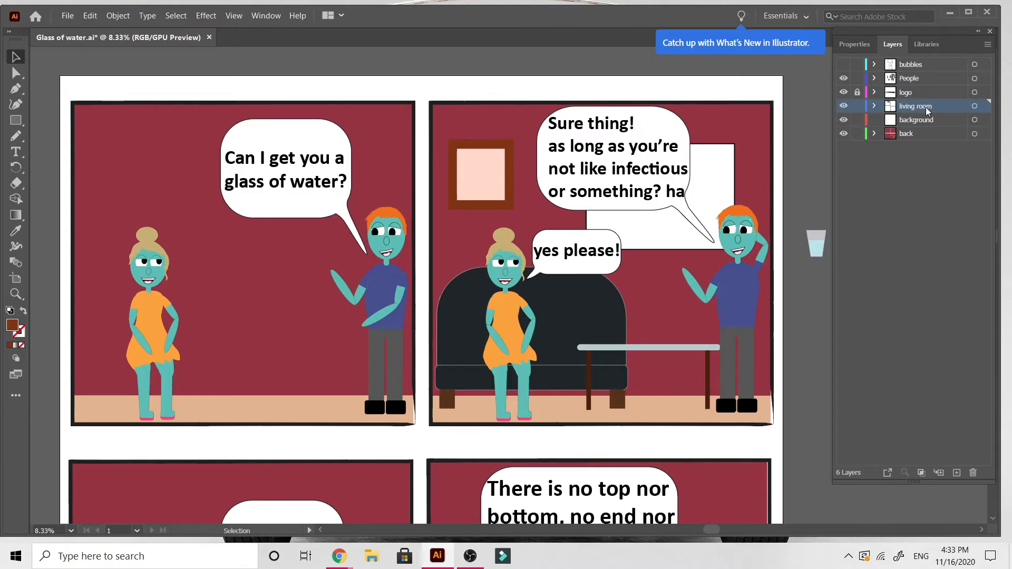
key("ctrl+v")
left_click_drag(427, 340, 143, 327)
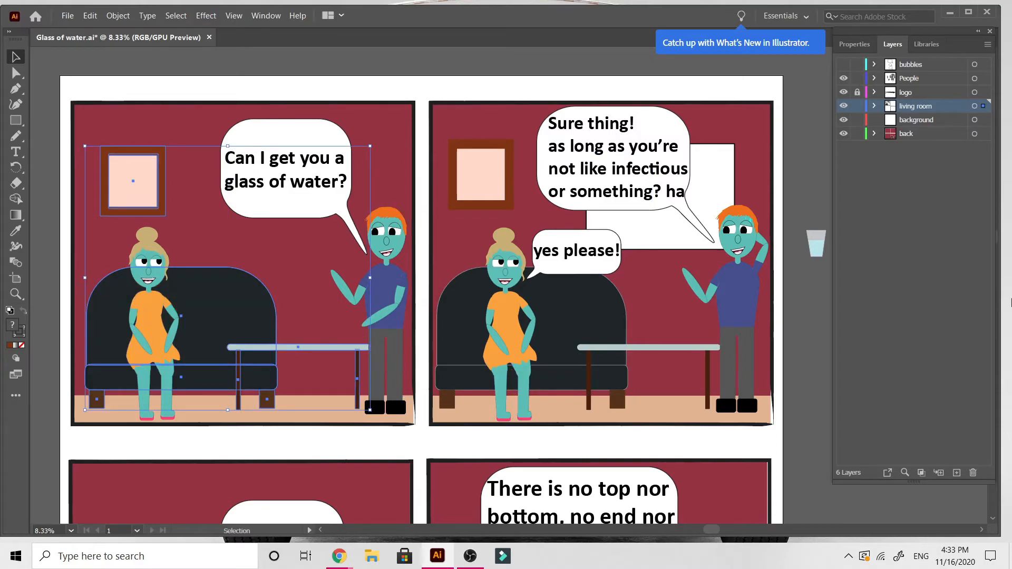
left_click(427, 62)
scroll(444, 315, "left", 2)
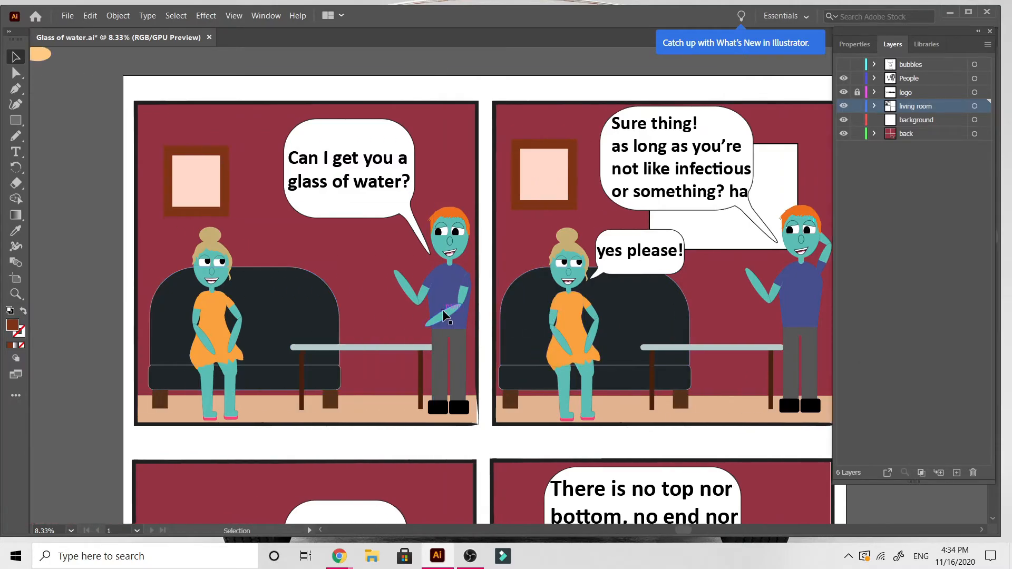
left_click_drag(919, 107, 908, 77)
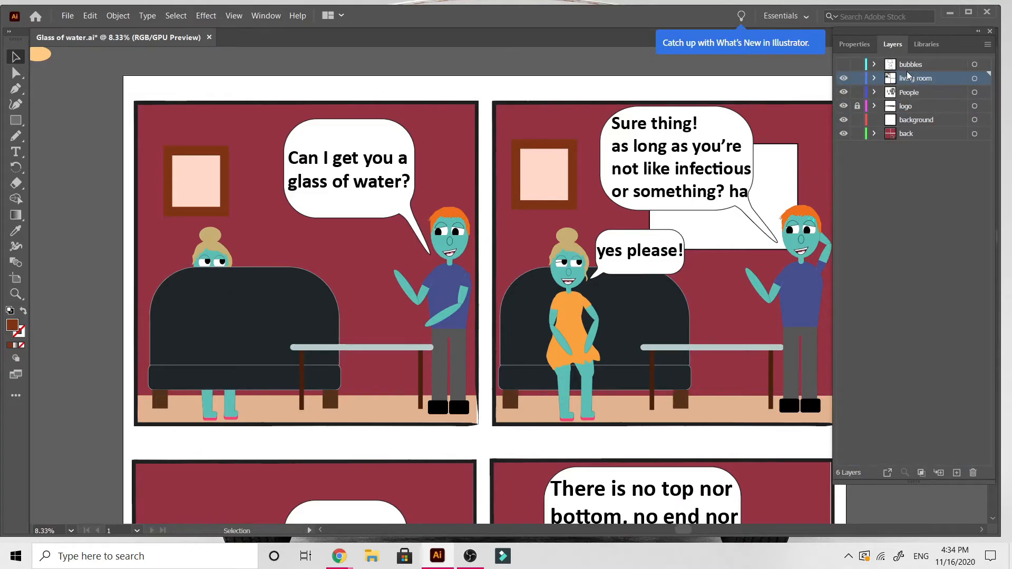
key("ctrl+z")
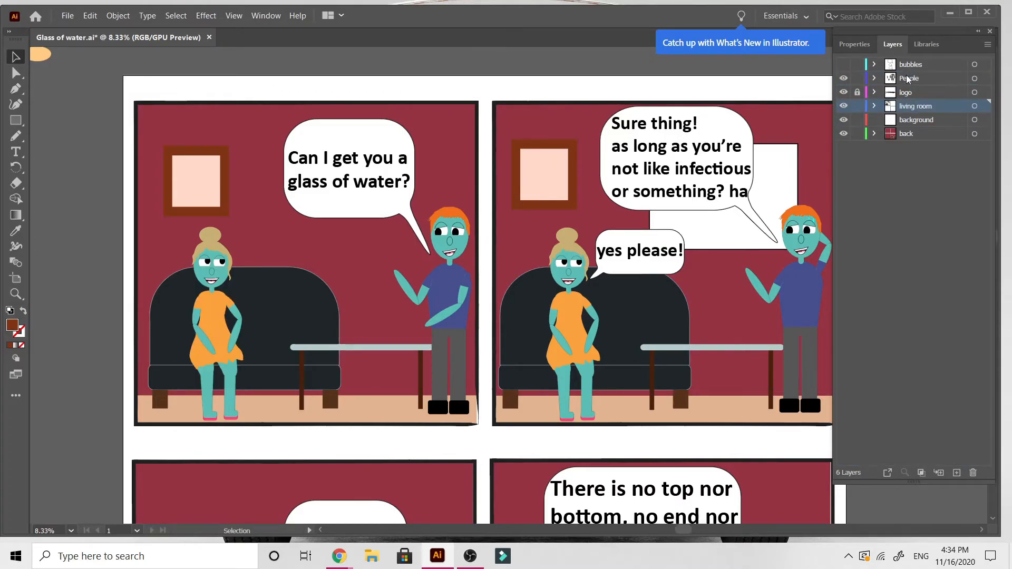
Step: Cut the second panel's table, sofa and picture frame out of the People layer
scroll(761, 384, "right", 6)
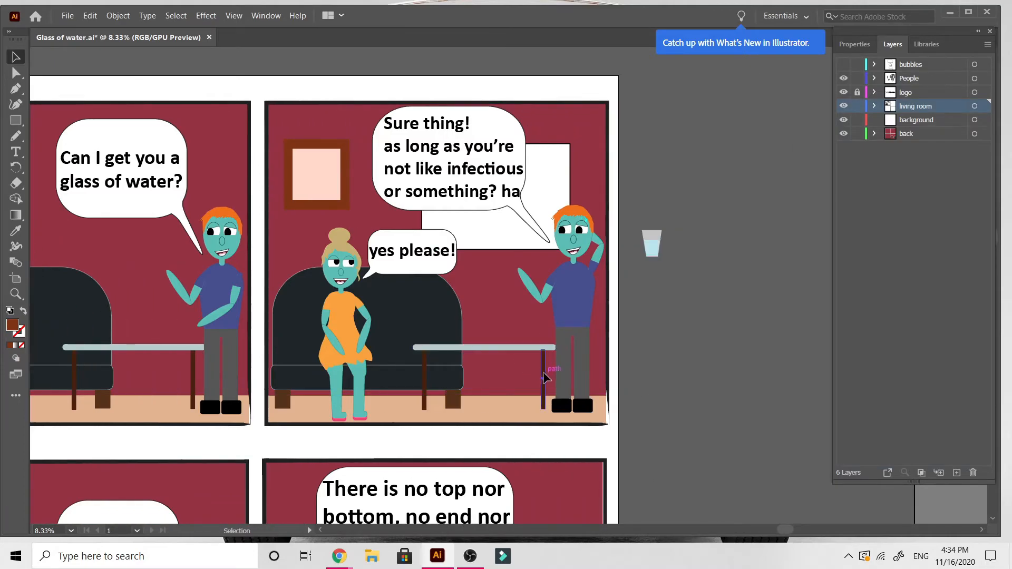
left_click(543, 373)
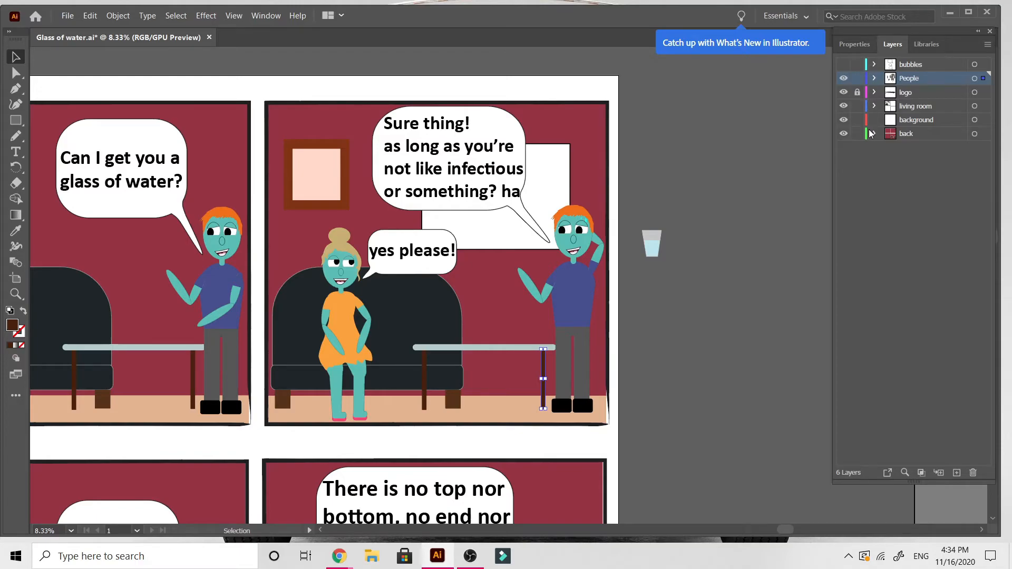
scroll(738, 264, "left", 3)
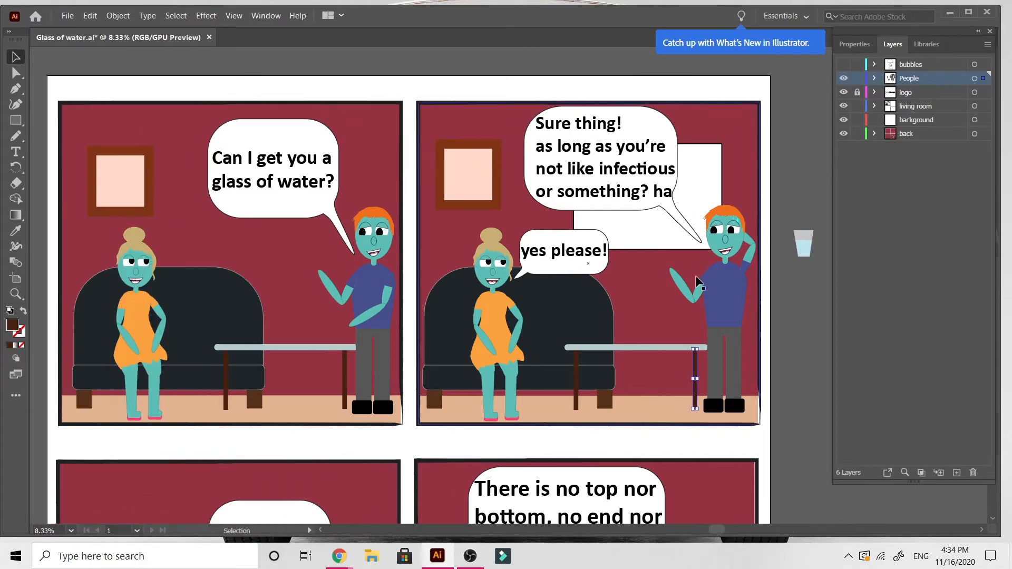
left_click(650, 349, "shift")
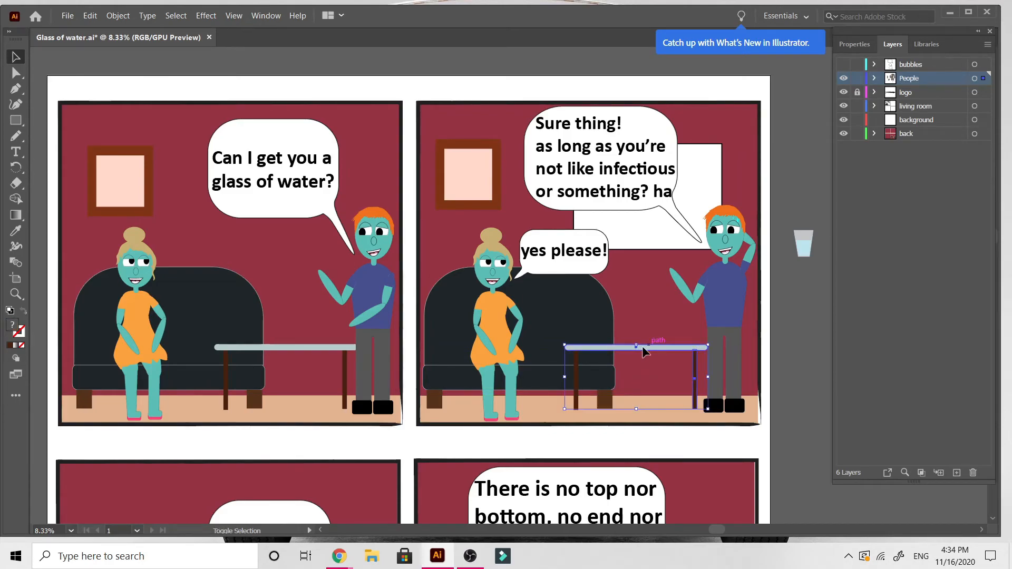
left_click(576, 393, "shift")
left_click(597, 407, "shift")
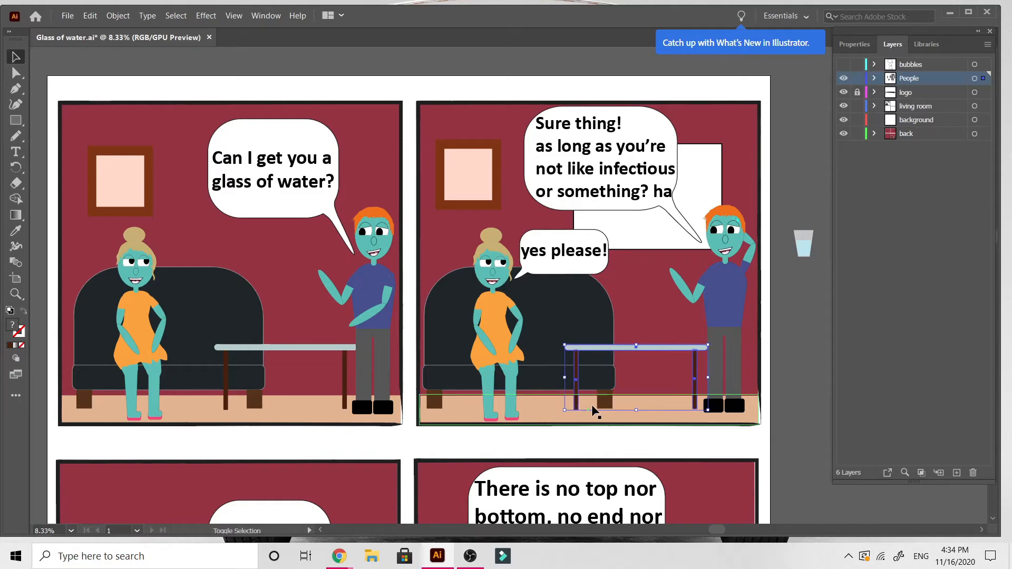
left_click(439, 403, "shift")
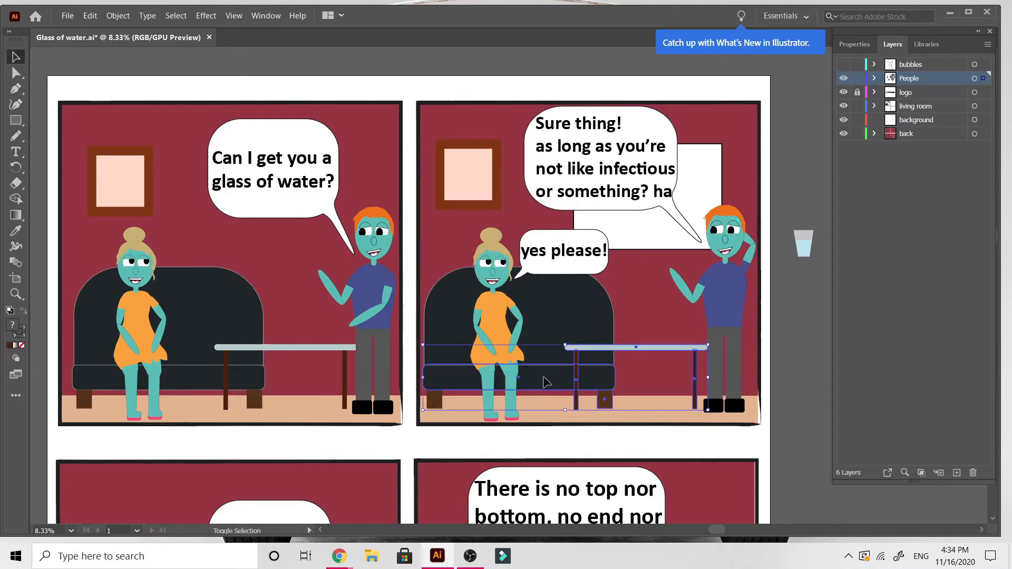
left_click(453, 328, "shift")
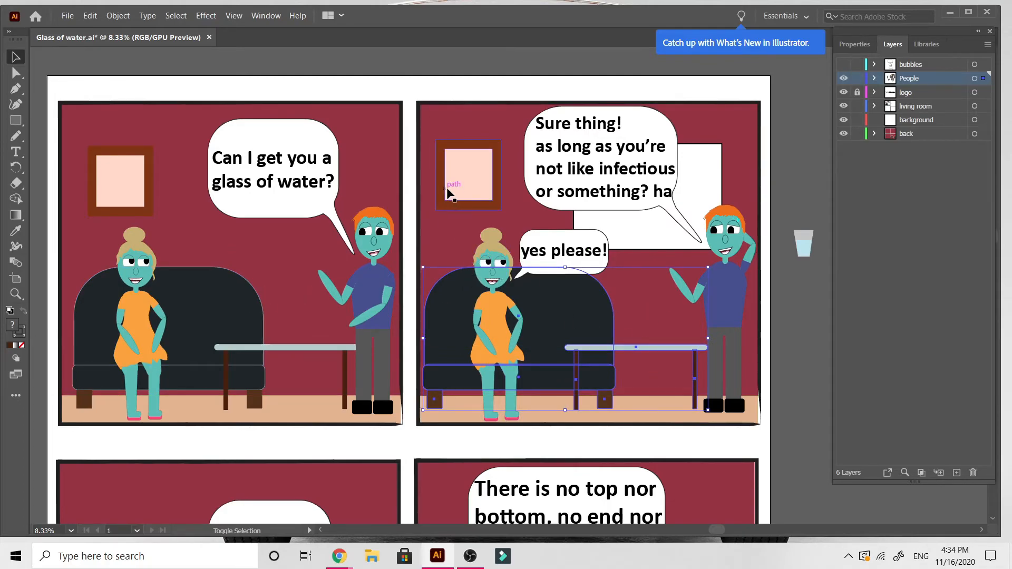
left_click(442, 208, "shift")
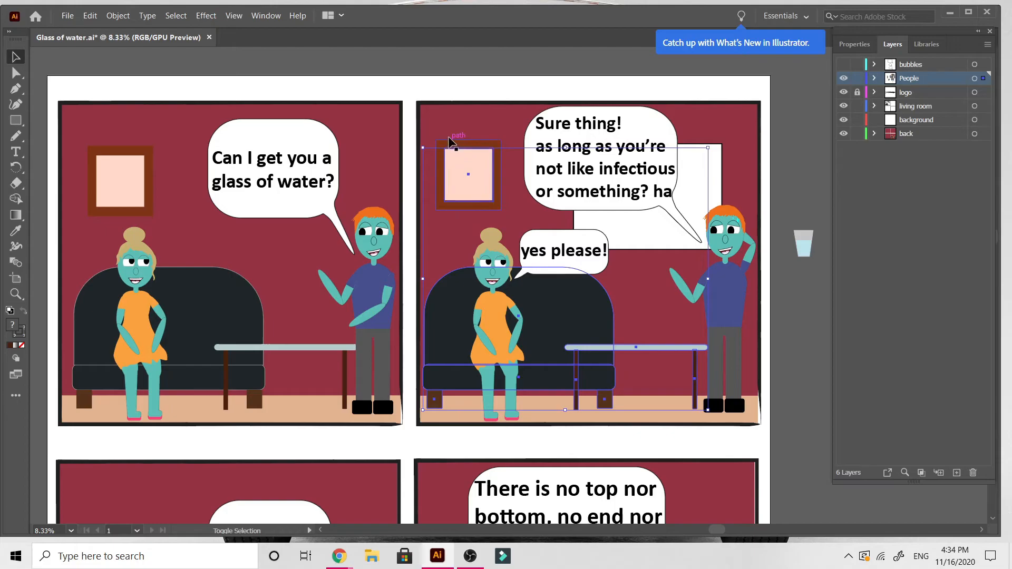
left_click(457, 145, "shift")
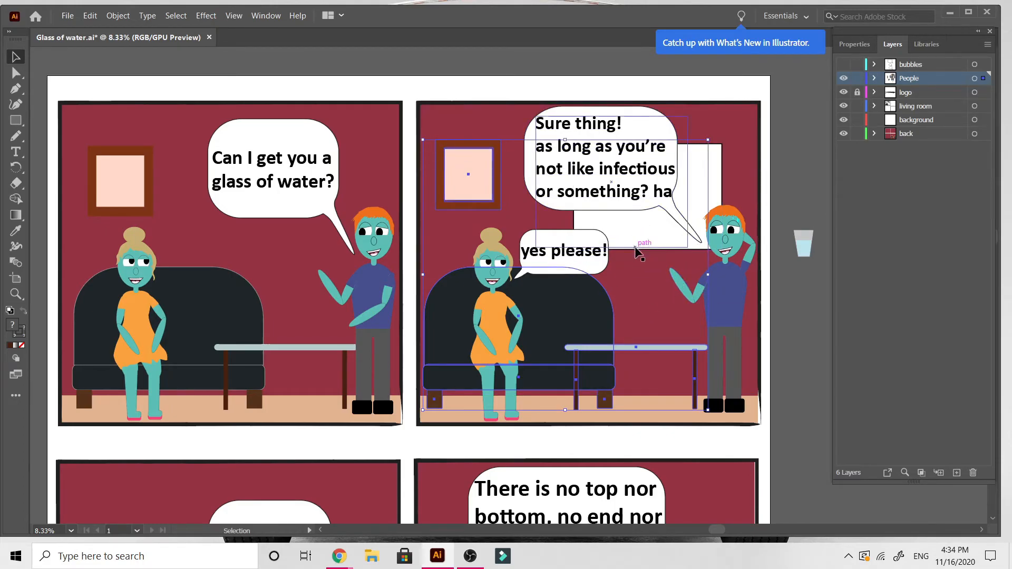
scroll(545, 378, "right", 3)
scroll(545, 378, "left", 1)
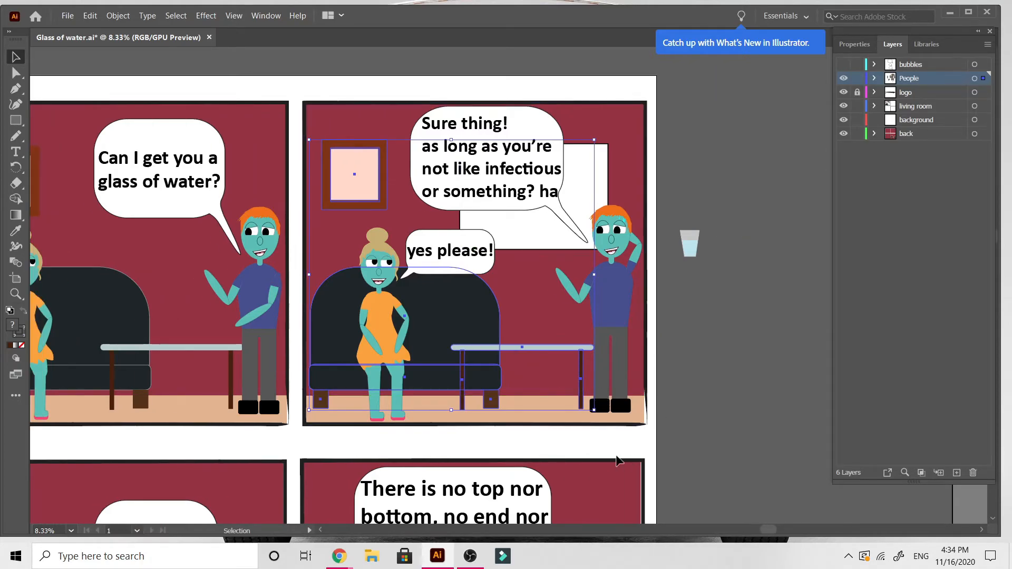
key("Delete")
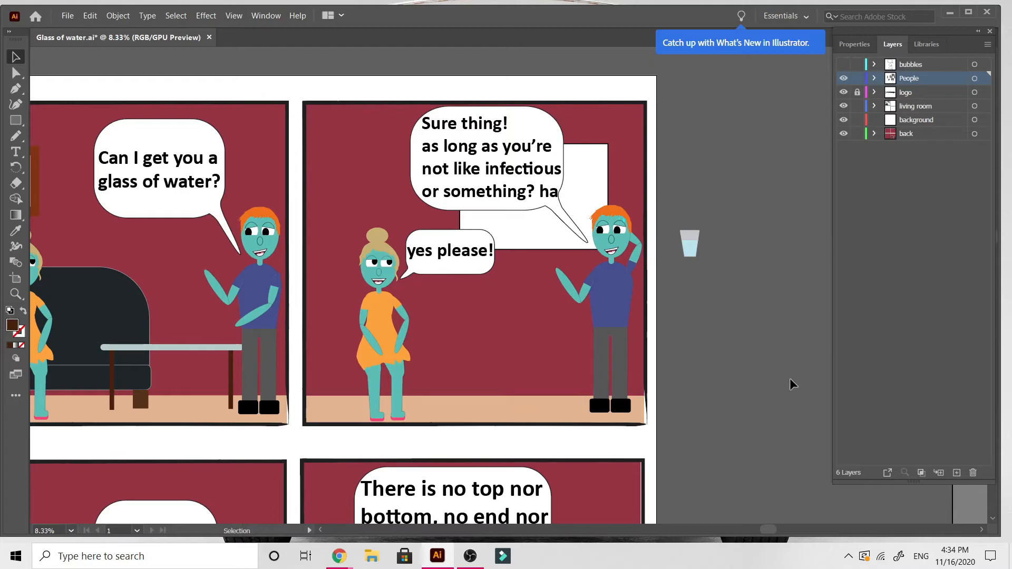
Step: Paste the second panel's furniture onto the living room layer and position it behind the characters there
left_click(931, 109)
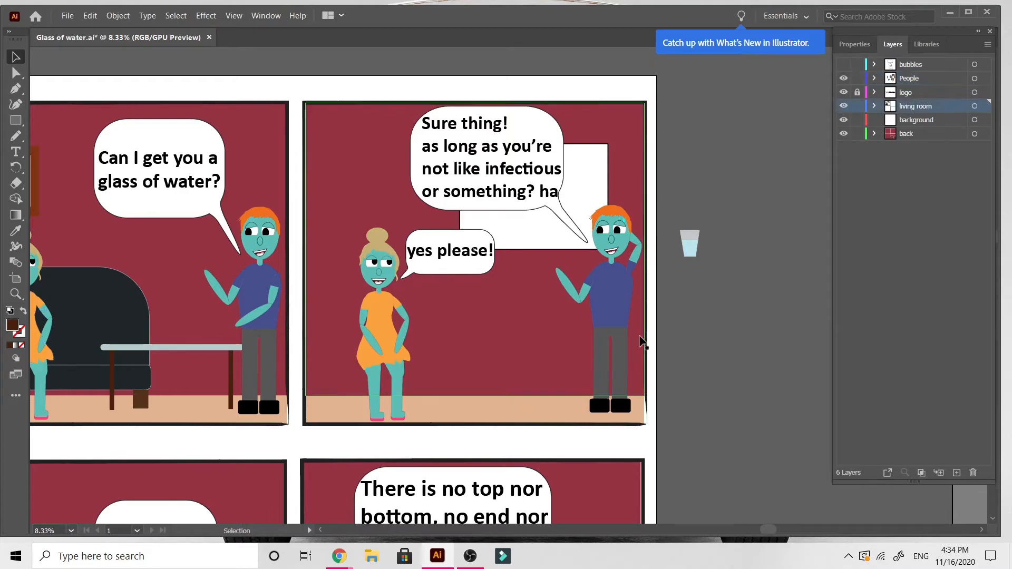
scroll(640, 340, "left", 5)
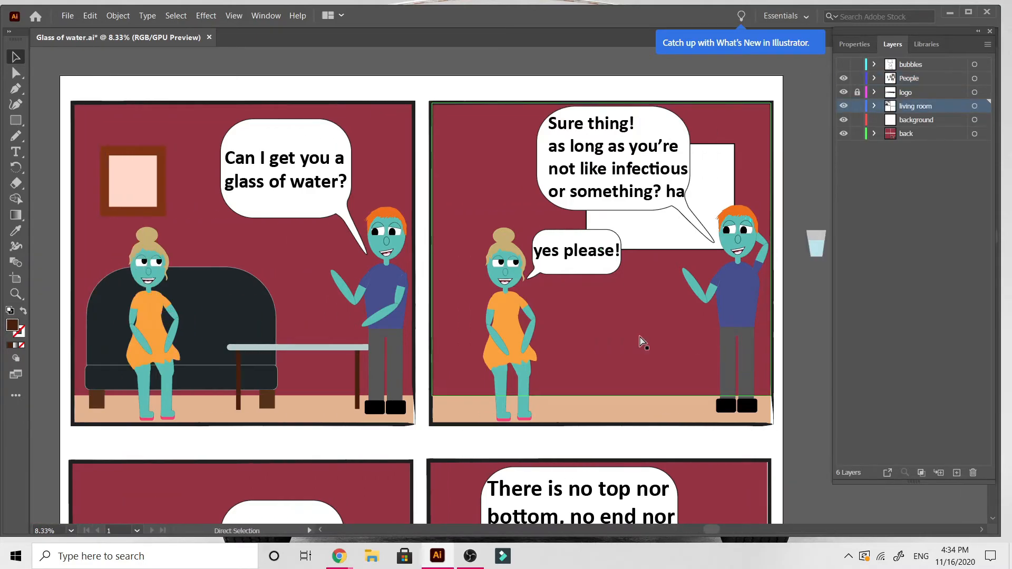
key("ctrl+v")
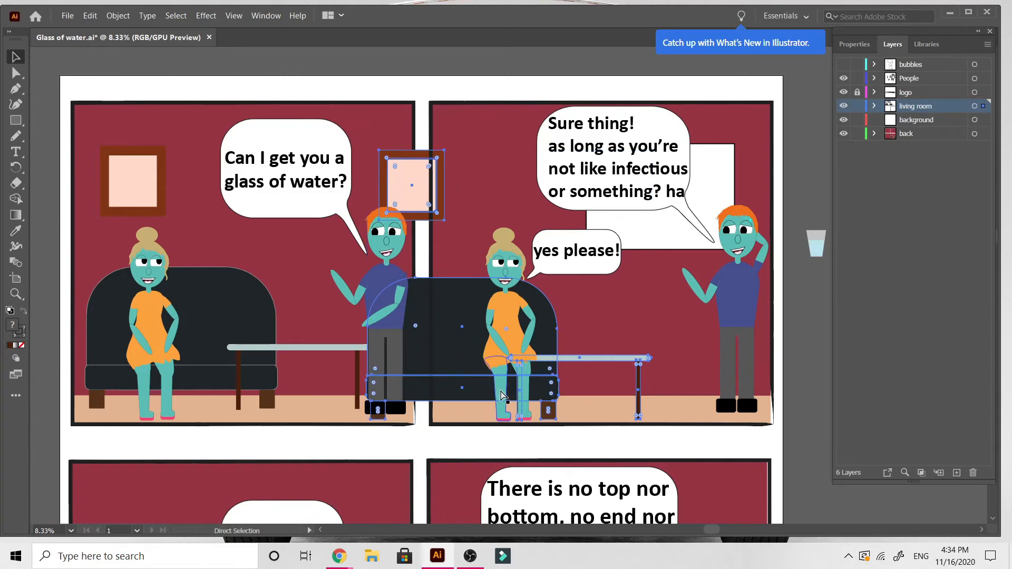
key("v")
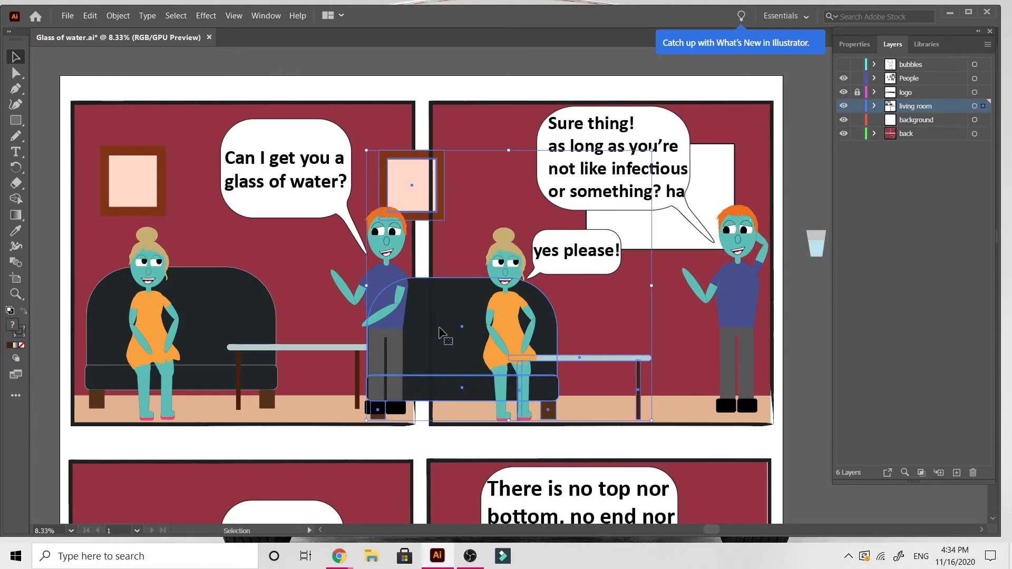
left_click_drag(449, 348, 520, 342)
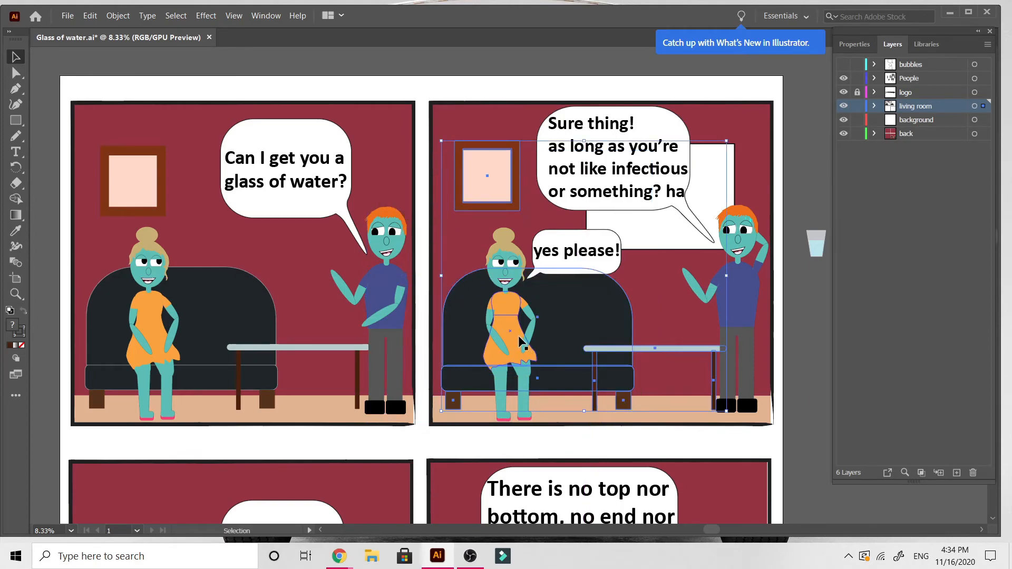
scroll(519, 342, "right", 3)
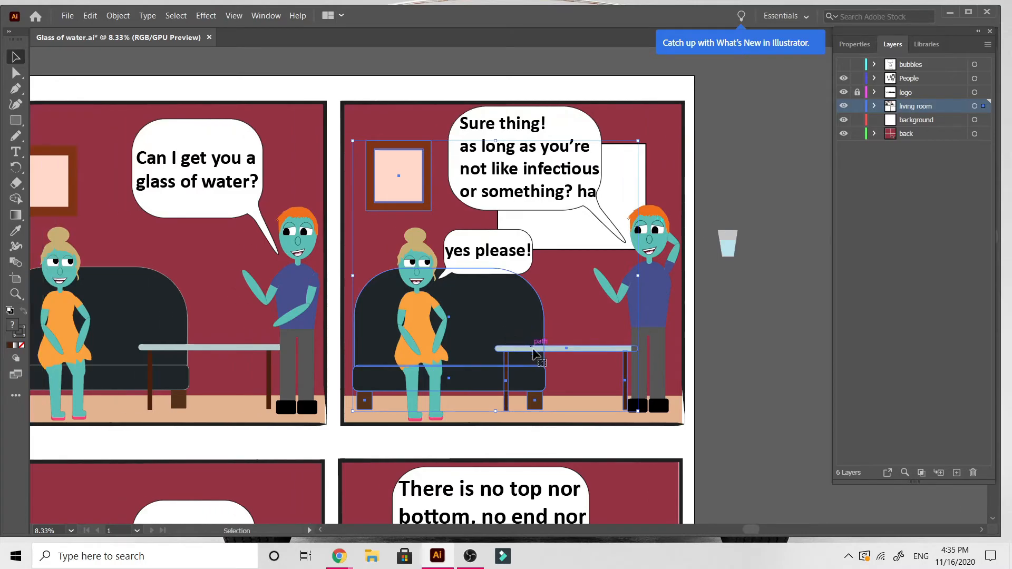
scroll(533, 351, "left", 3)
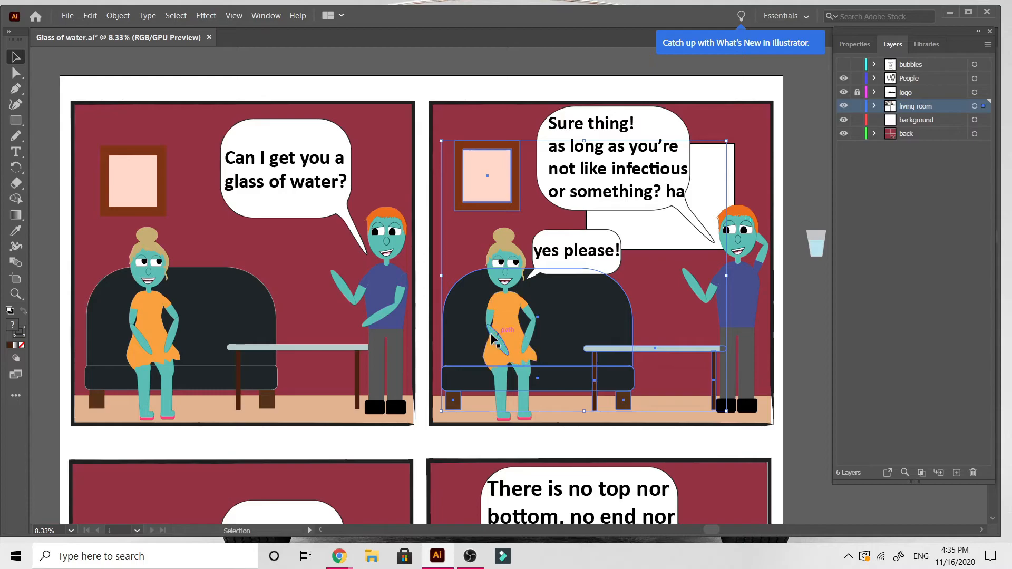
left_click(250, 65)
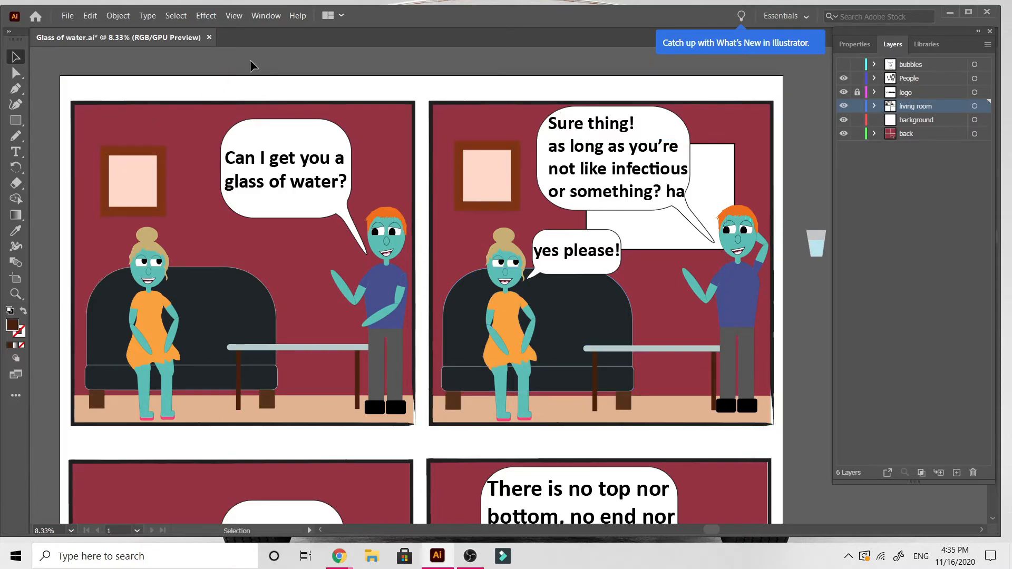
Step: Check which artwork sits on the living room layer by toggling its visibility
left_click(844, 106)
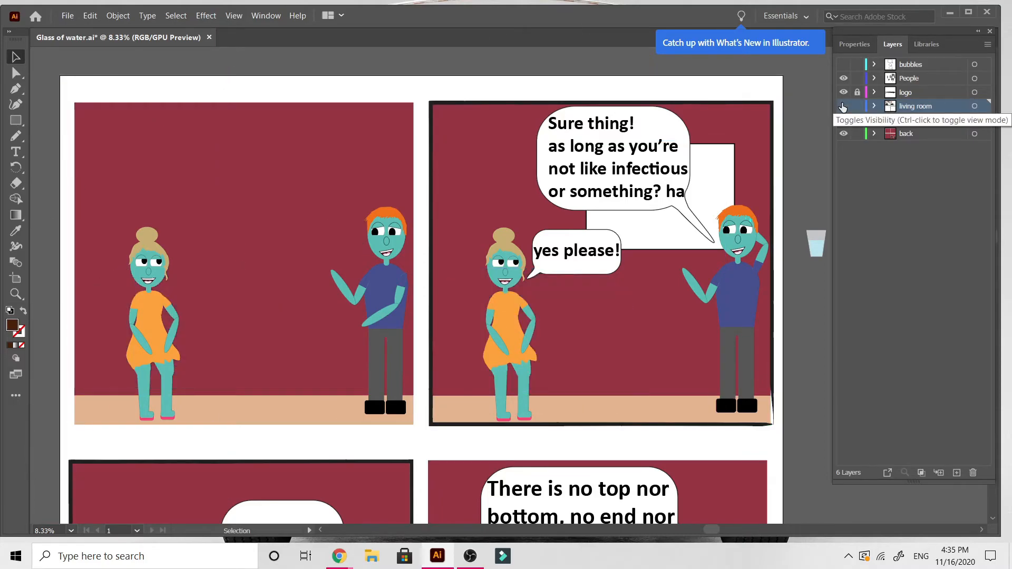
left_click(844, 106)
left_click(843, 106)
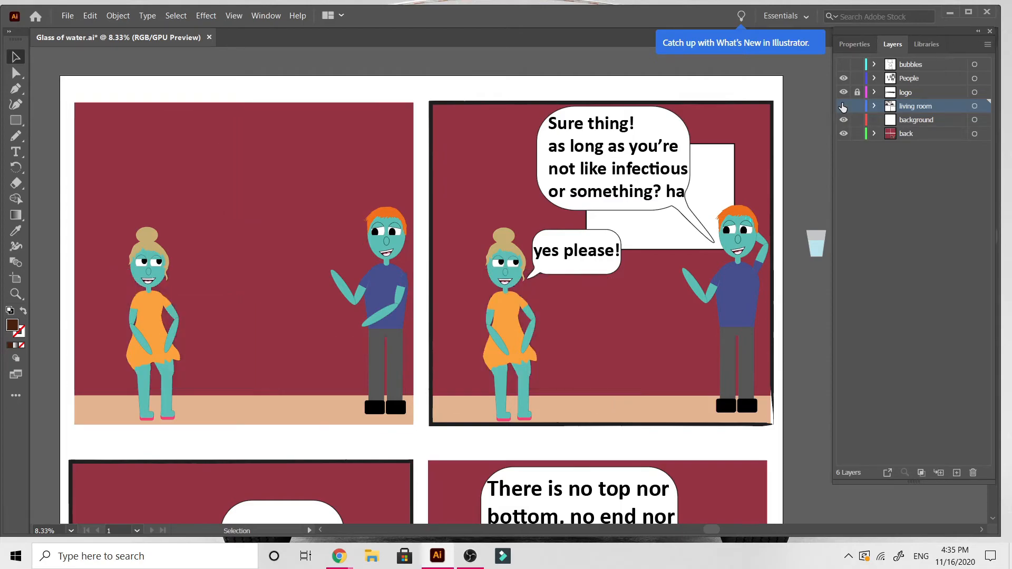
left_click(843, 106)
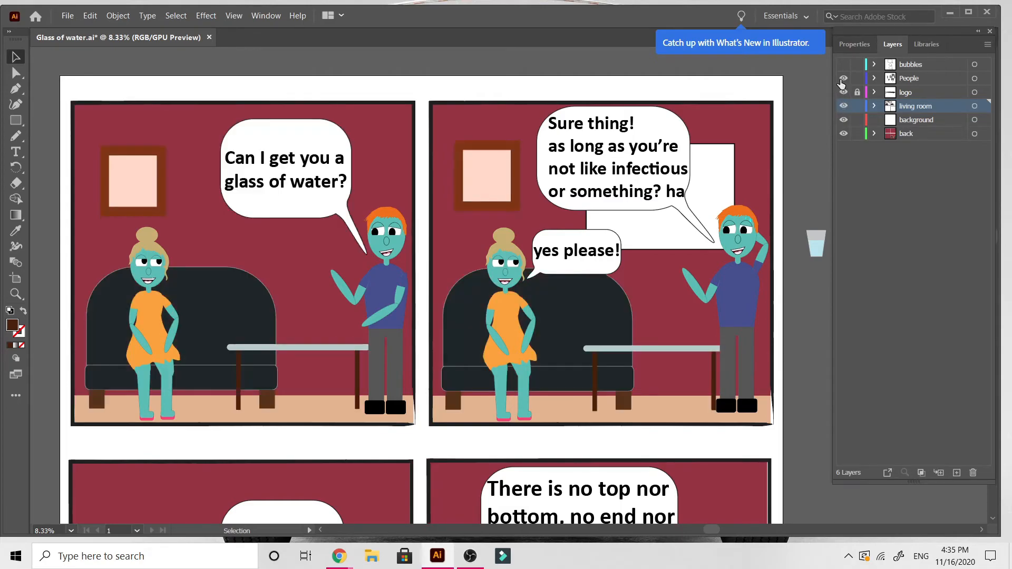
Step: Hide the People layer, delete the stray mark above the second panel's sofa, and show the layer again
left_click(844, 78)
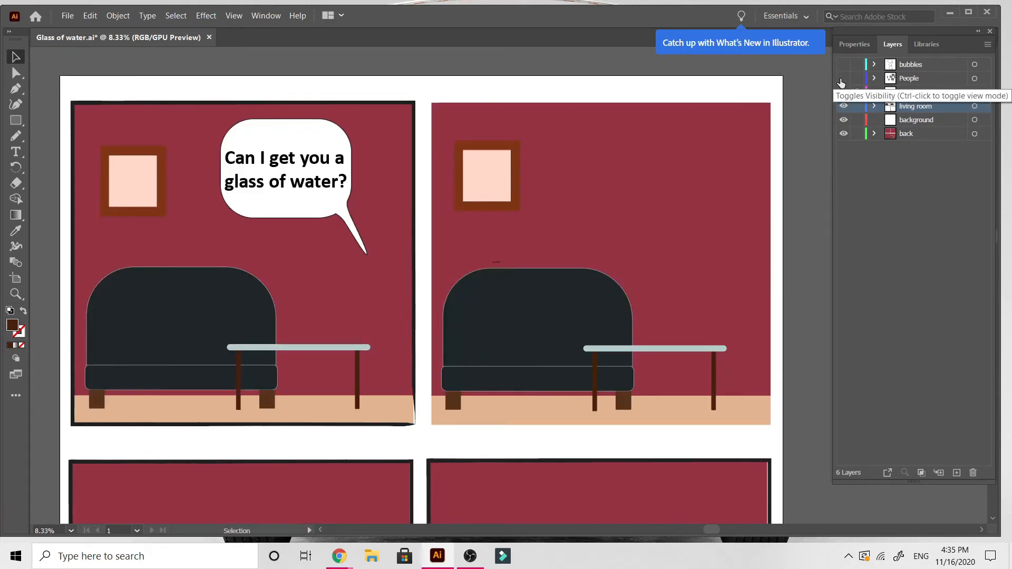
left_click(498, 265)
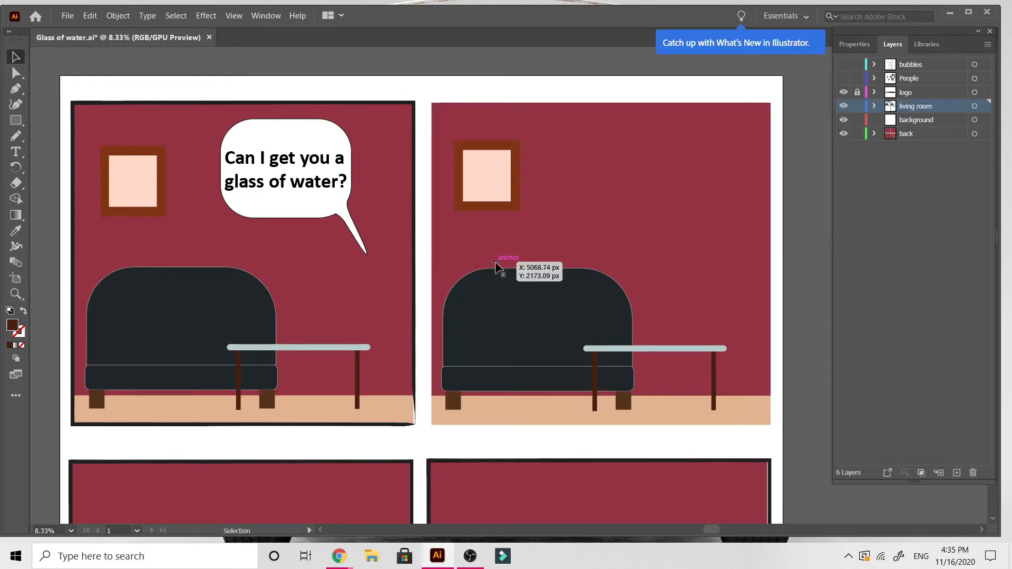
key("Delete")
left_click(844, 79)
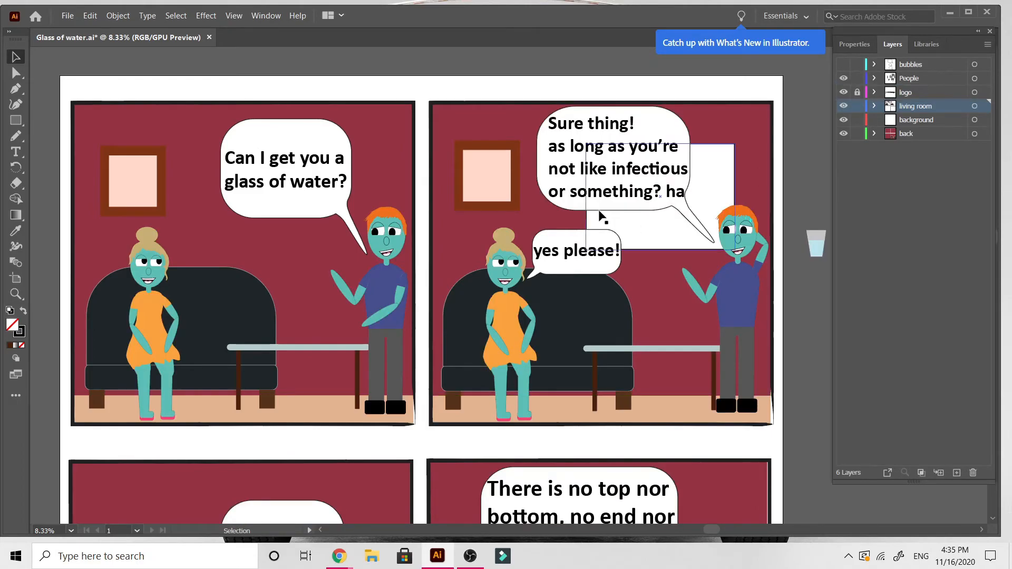
Step: Move the white rectangle out of the second panel and delete it
scroll(735, 232, "down", 3)
scroll(735, 232, "right", 5)
left_click_drag(493, 104, 759, 217)
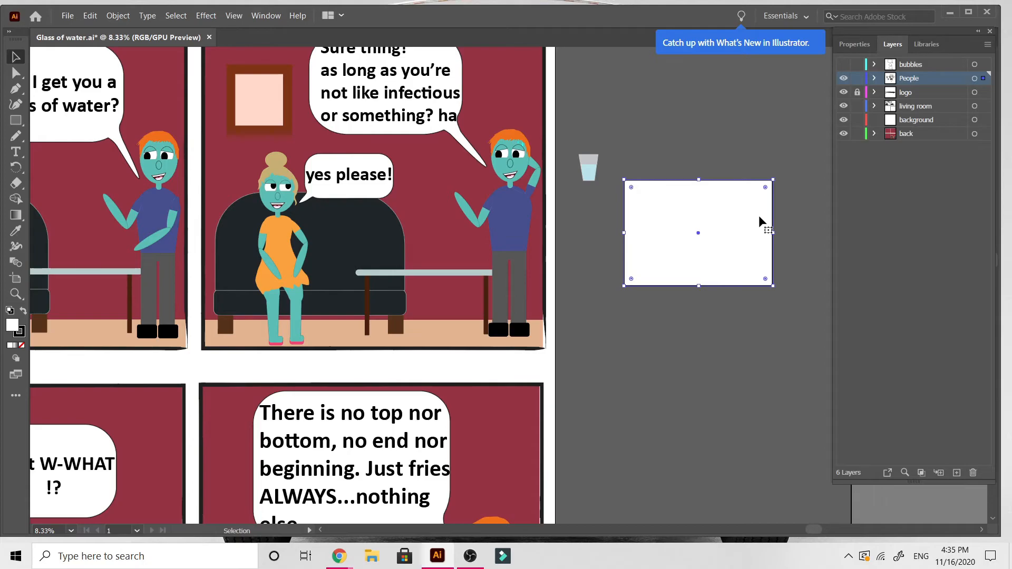
key("Delete")
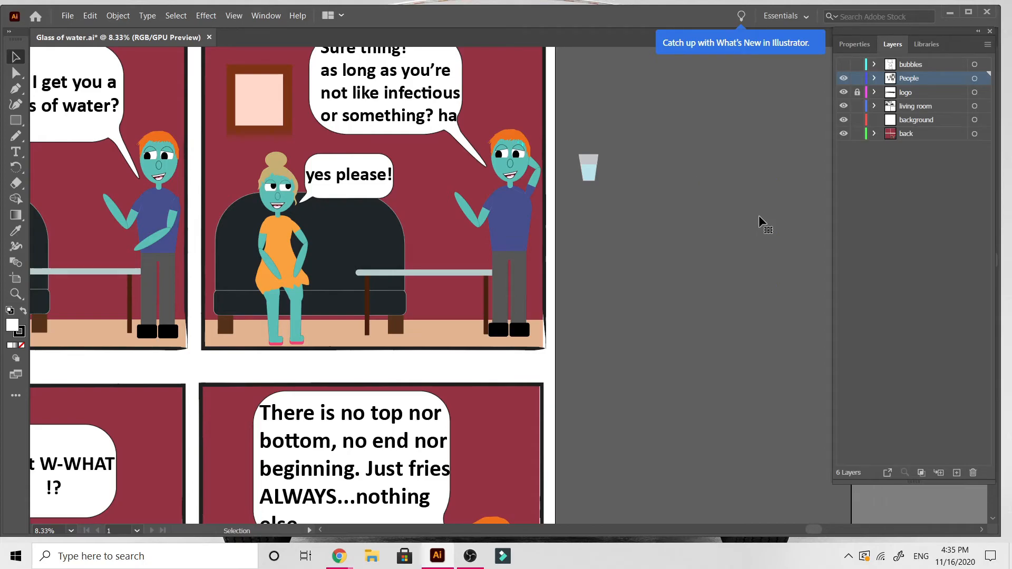
Step: Move the "Wait W-WHAT !?" speech bubble out of the third panel to the empty area below the artboard
scroll(759, 216, "left", 5)
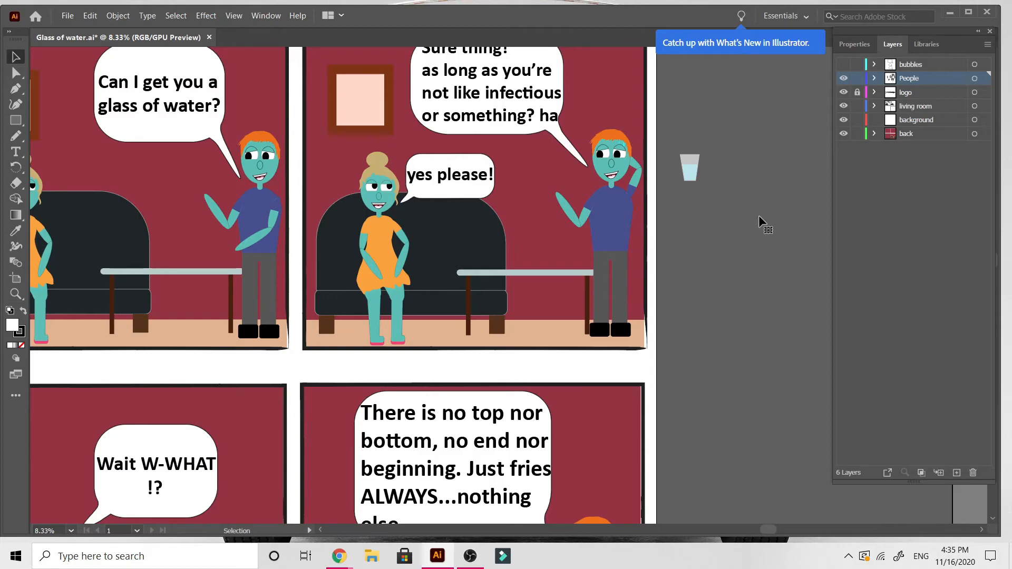
scroll(758, 215, "up", 5)
scroll(758, 215, "left", 6)
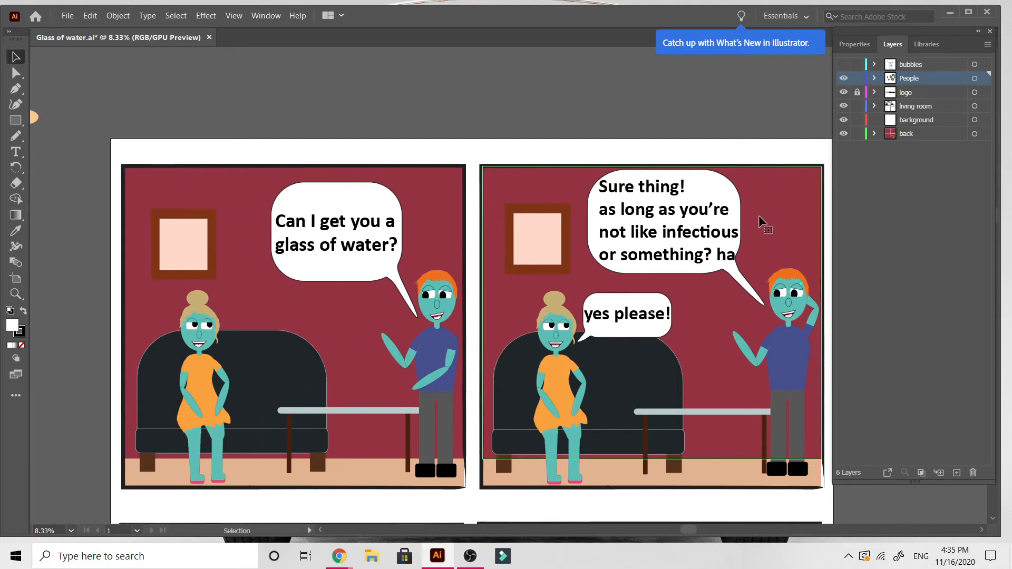
scroll(758, 215, "down", 5)
scroll(758, 215, "down", 6)
scroll(758, 215, "up", 3)
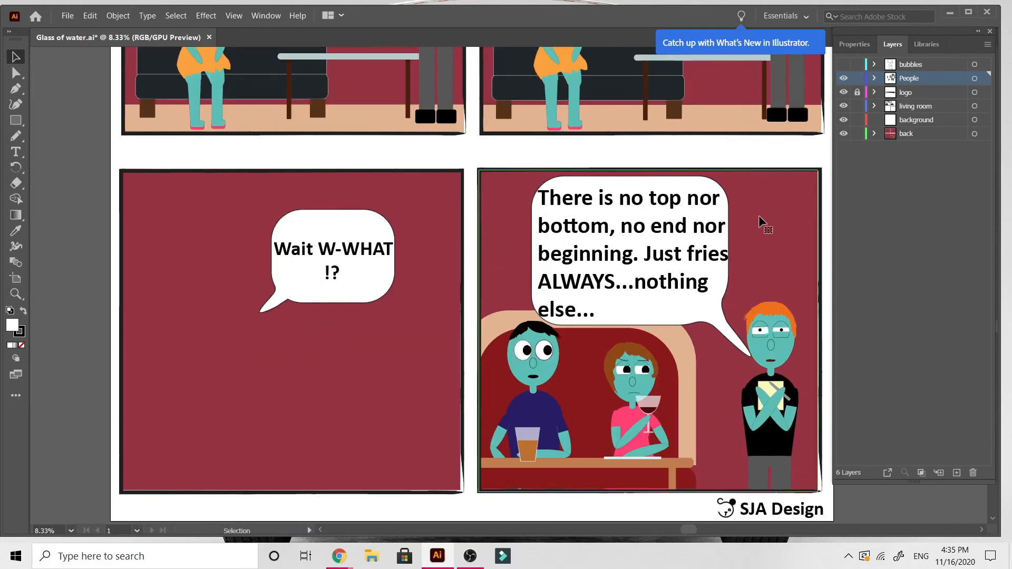
scroll(758, 216, "up", 3)
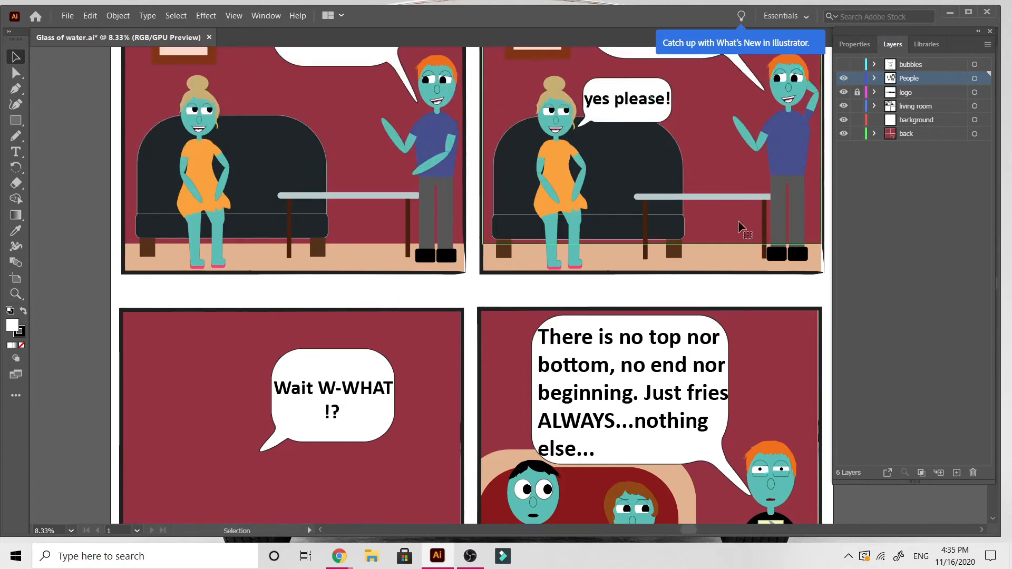
left_click(260, 372)
scroll(261, 372, "down", 5)
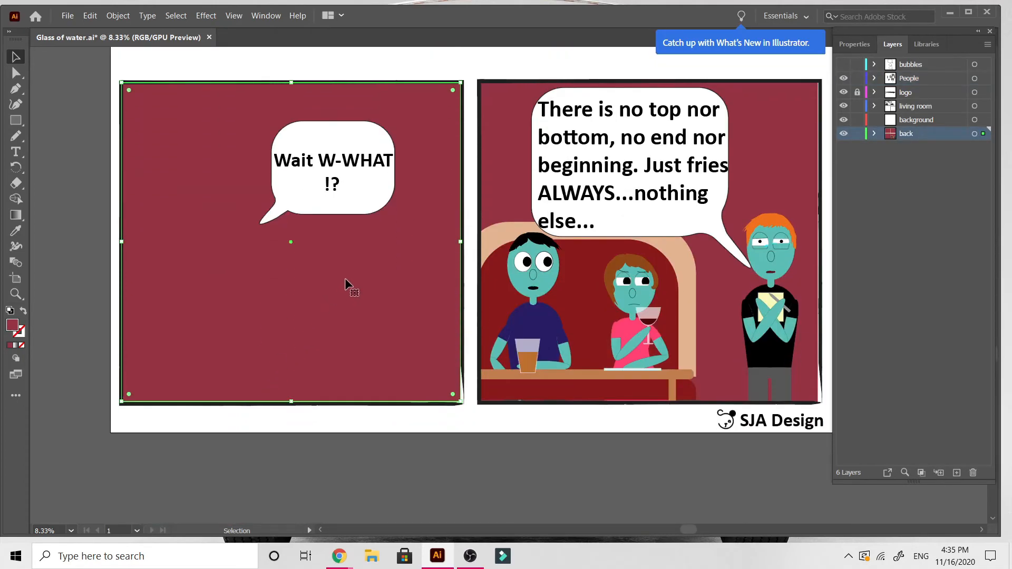
left_click(362, 173)
left_click_drag(330, 205, 744, 487)
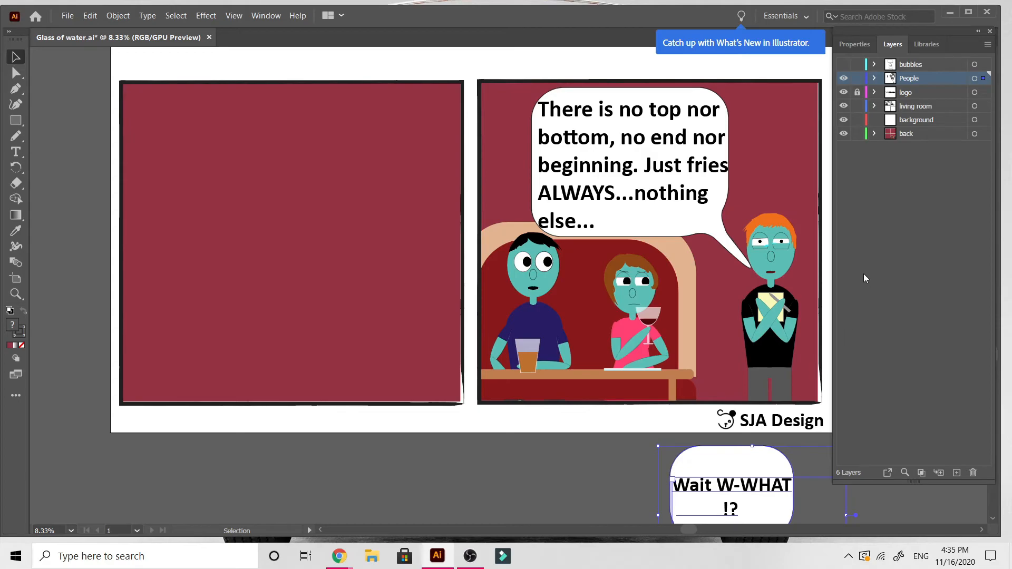
Step: Paste the sofa, table and picture frame onto the living room layer and position them in the third panel
left_click(918, 106)
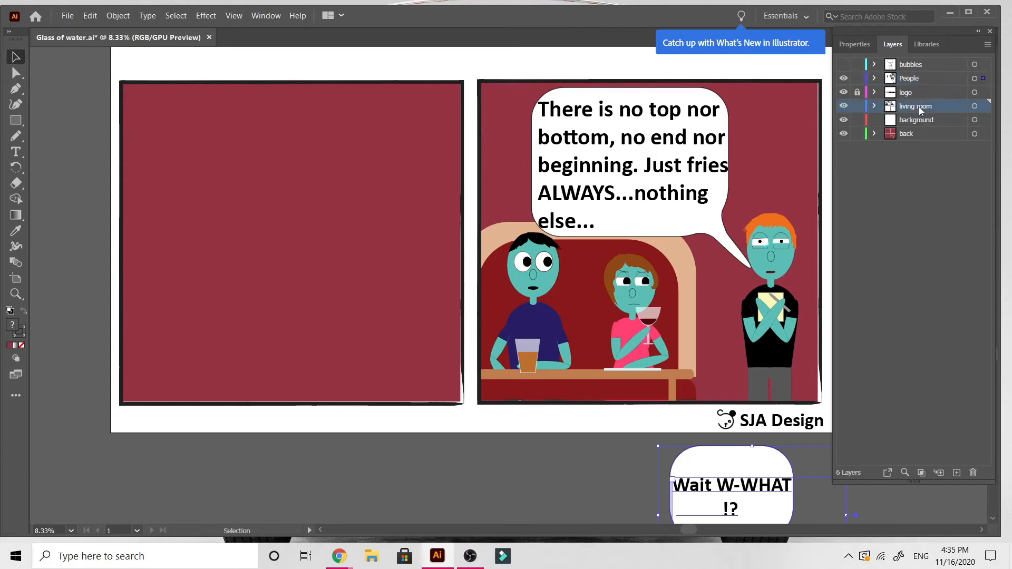
key("ctrl+v")
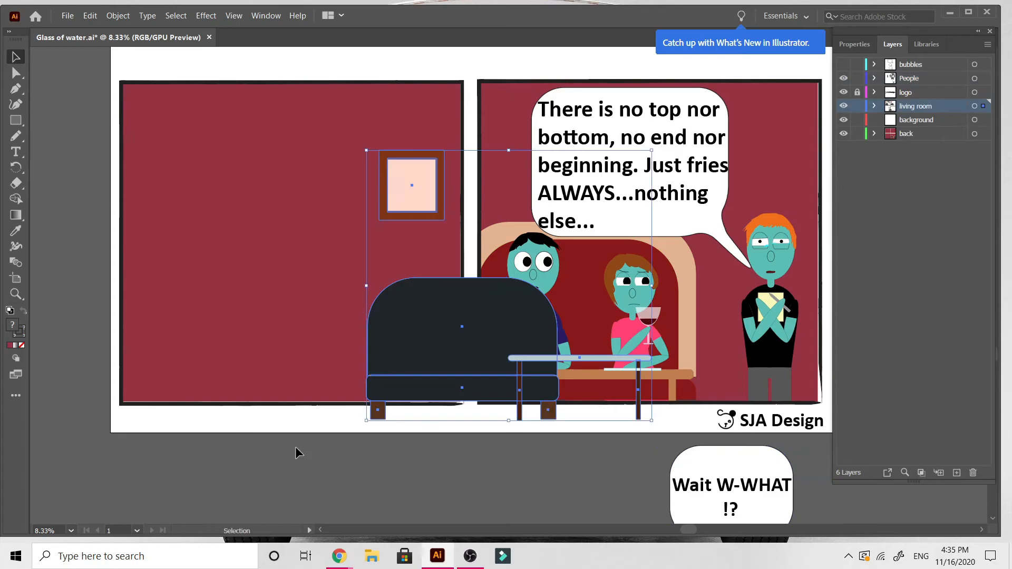
left_click_drag(433, 317, 204, 289)
scroll(204, 290, "up", 3)
scroll(204, 289, "down", 3)
scroll(204, 289, "up", 4)
scroll(204, 289, "down", 6)
scroll(204, 290, "up", 5)
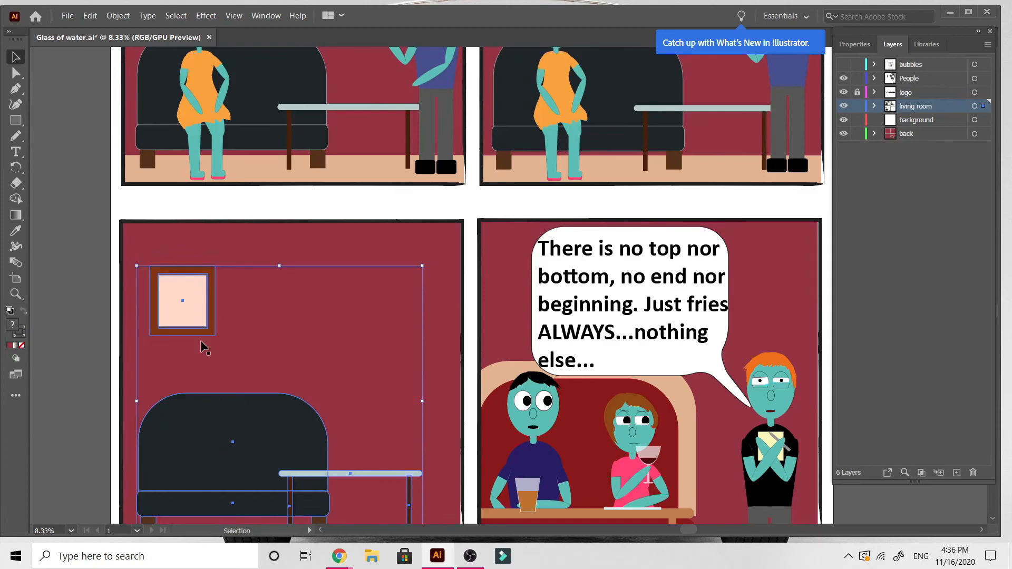
left_click_drag(182, 436, 182, 438)
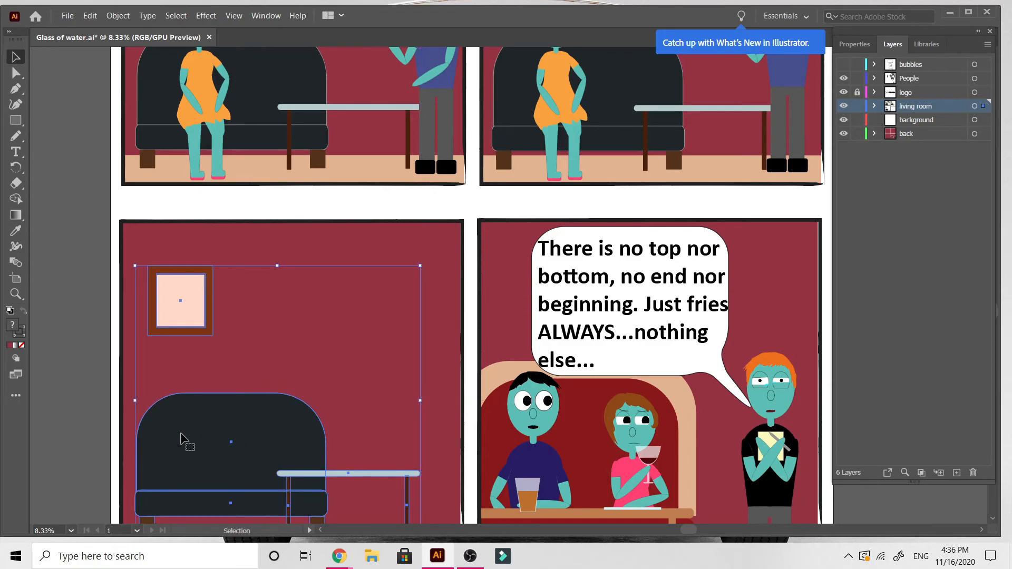
Step: Raise the third panel's furniture slightly above the panel's lower border, using the upper panels as reference
scroll(128, 430, "down", 1)
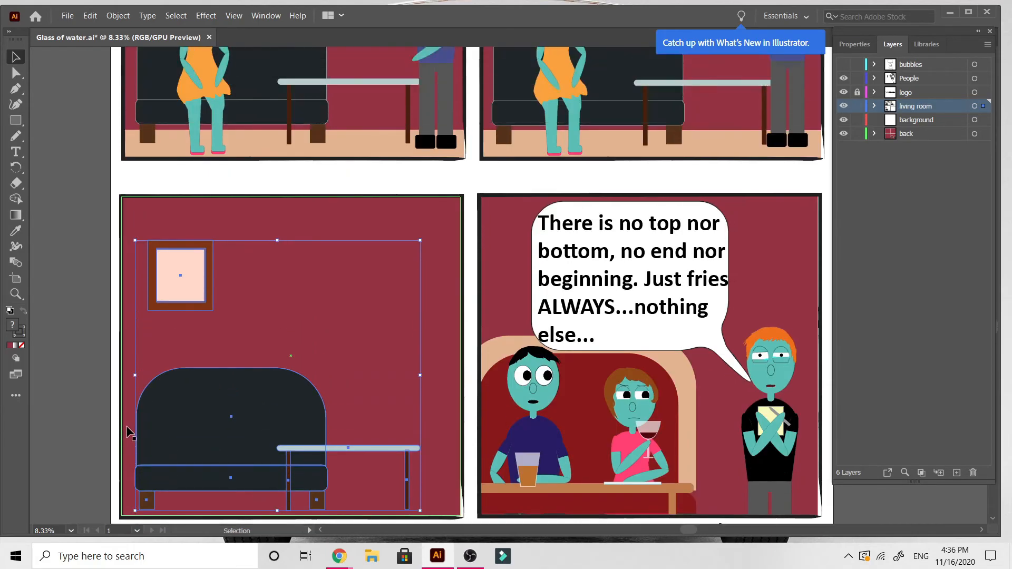
scroll(128, 430, "up", 3)
scroll(174, 454, "down", 6)
scroll(170, 453, "up", 2)
scroll(170, 453, "down", 1)
left_click_drag(217, 421, 213, 395)
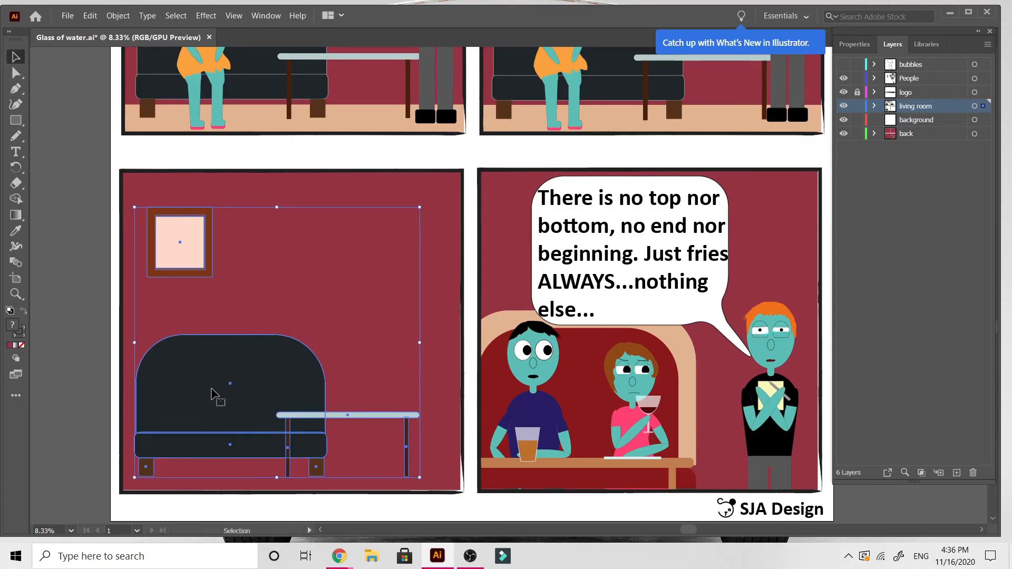
Step: Copy the first panel's beige floor strip and place the copy along the base of the third panel
scroll(212, 395, "up", 10)
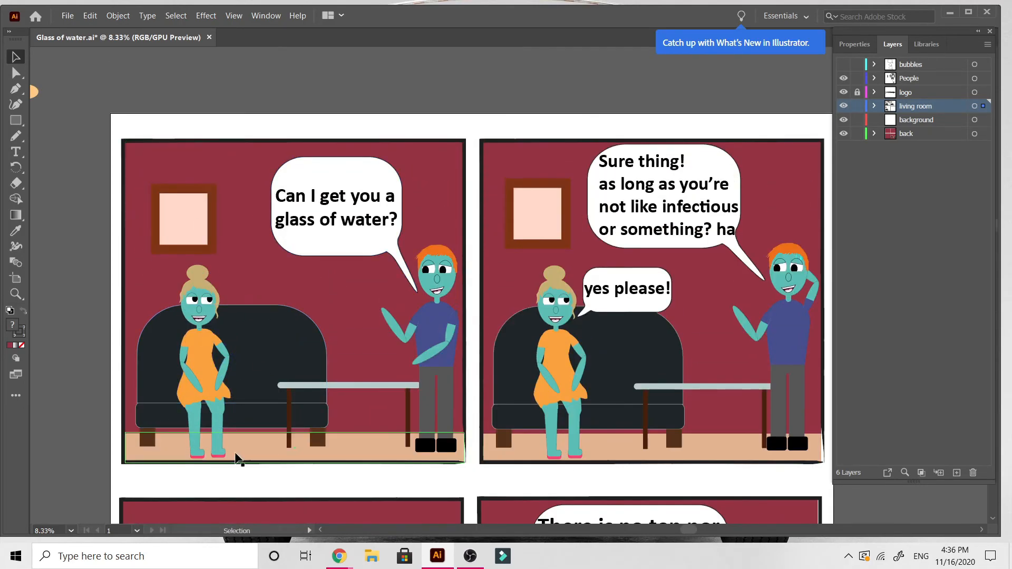
scroll(237, 459, "down", 10)
scroll(238, 458, "up", 2)
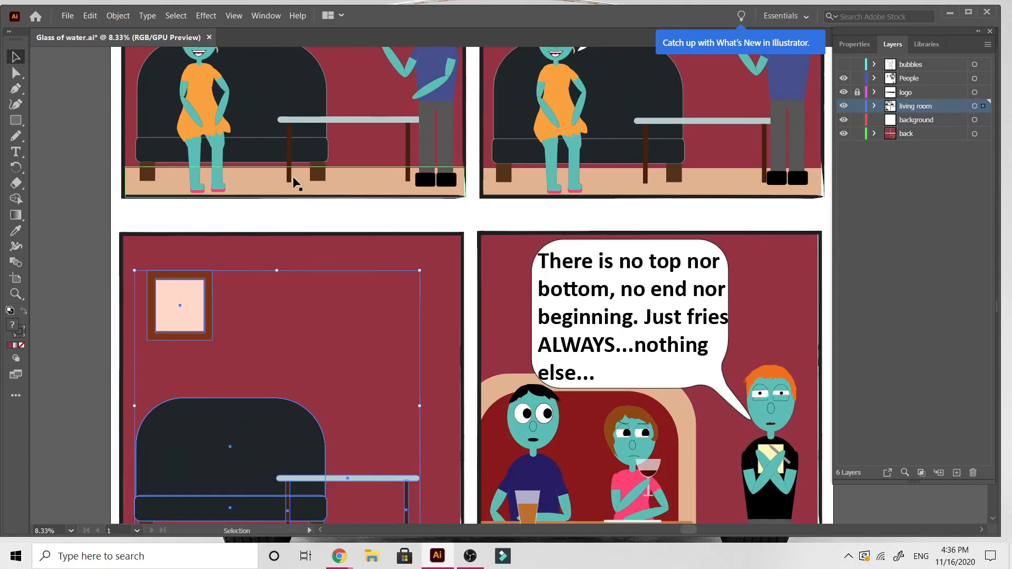
left_click(262, 178)
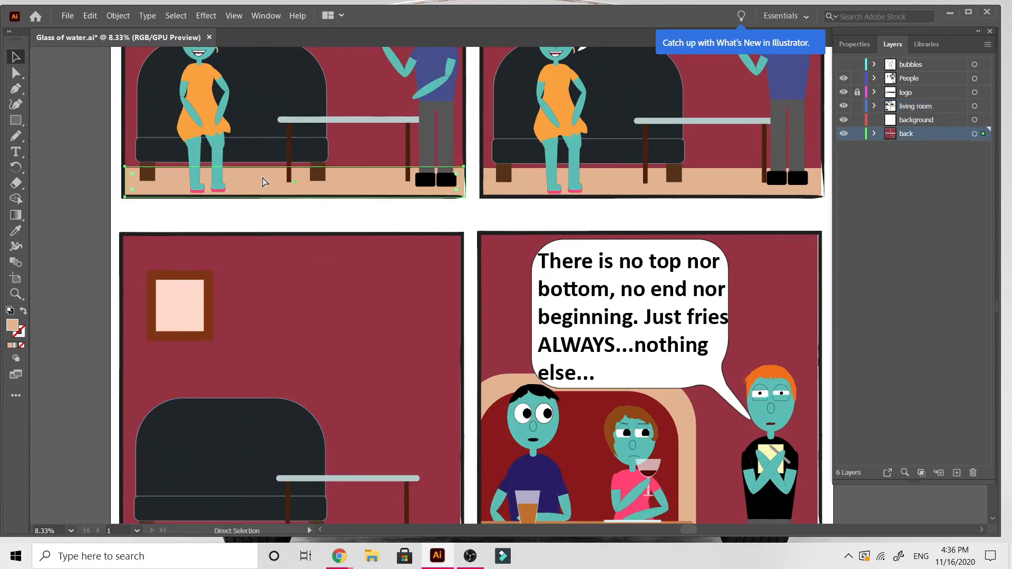
scroll(261, 176, "down", 5)
scroll(261, 175, "down", 1)
key("ctrl+v")
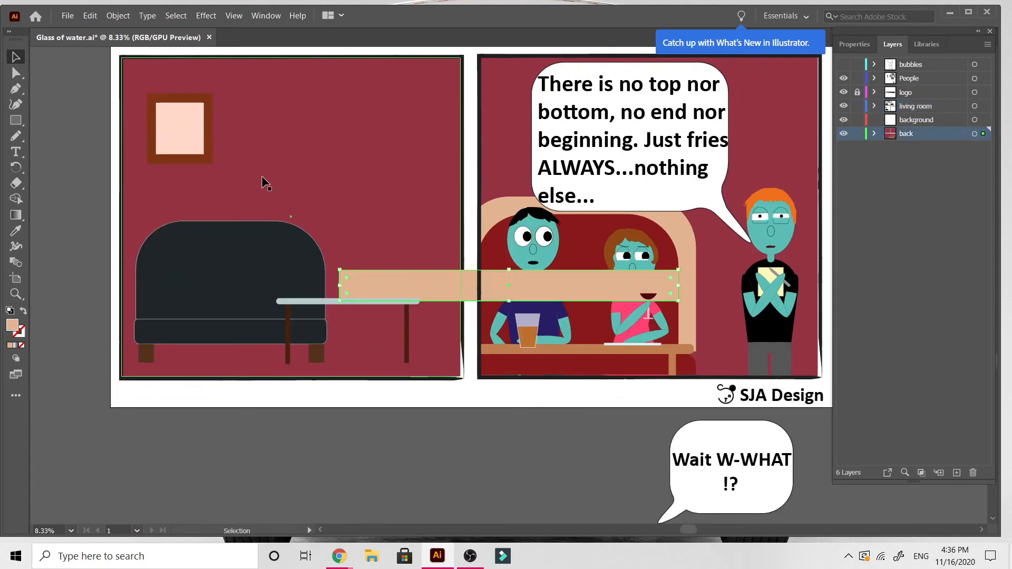
left_click_drag(601, 283, 378, 358)
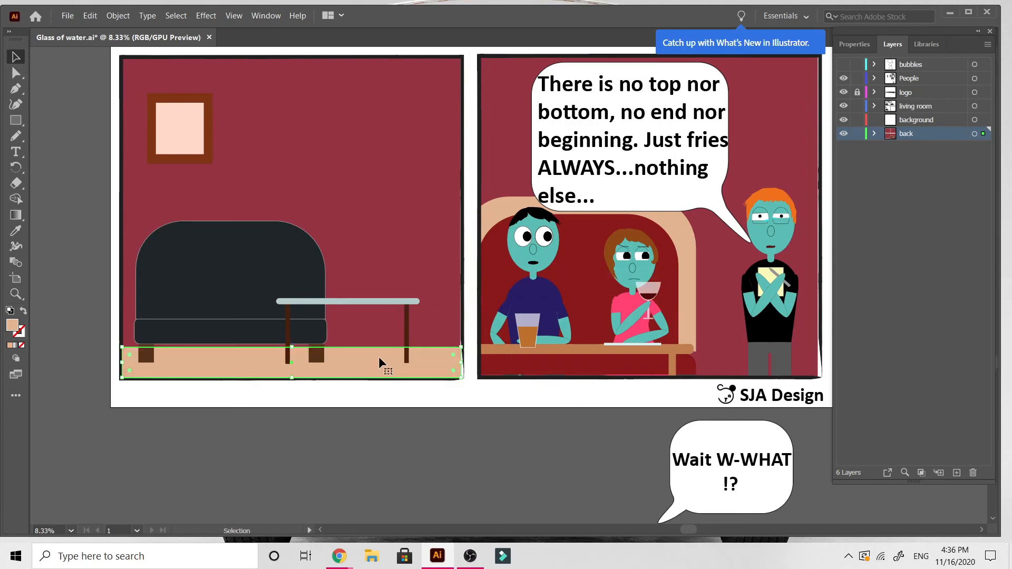
Step: Select all sofa, table and picture frame pieces in the third panel and shift them up slightly together, then deselect them
scroll(173, 478, "up", 4)
scroll(173, 477, "down", 2)
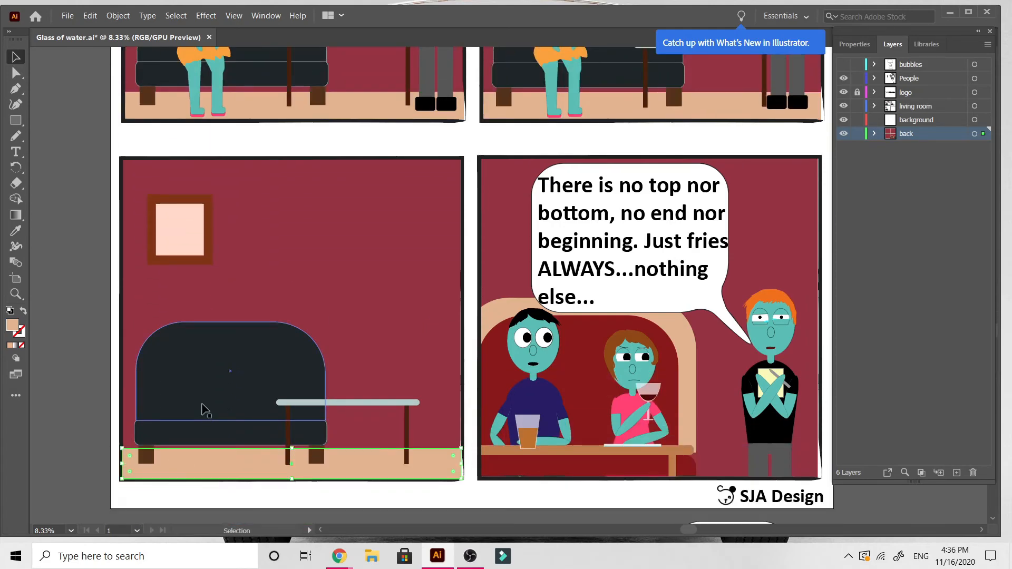
left_click(205, 411)
left_click(146, 457, "shift")
left_click(316, 457, "shift")
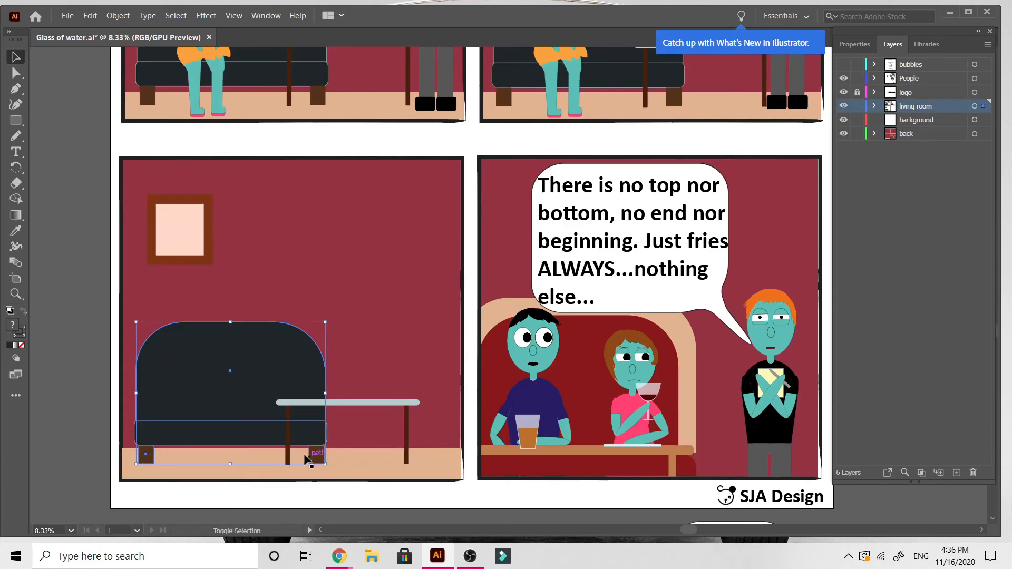
left_click(288, 451, "shift")
left_click(388, 406, "shift")
left_click(406, 430, "shift")
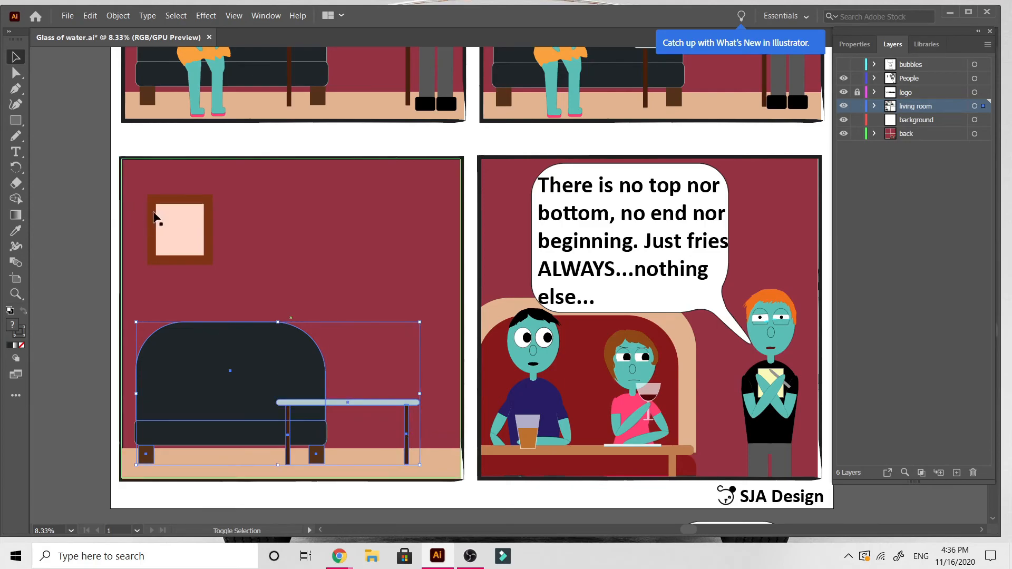
left_click(156, 209, "shift")
left_click_drag(222, 372, 222, 364)
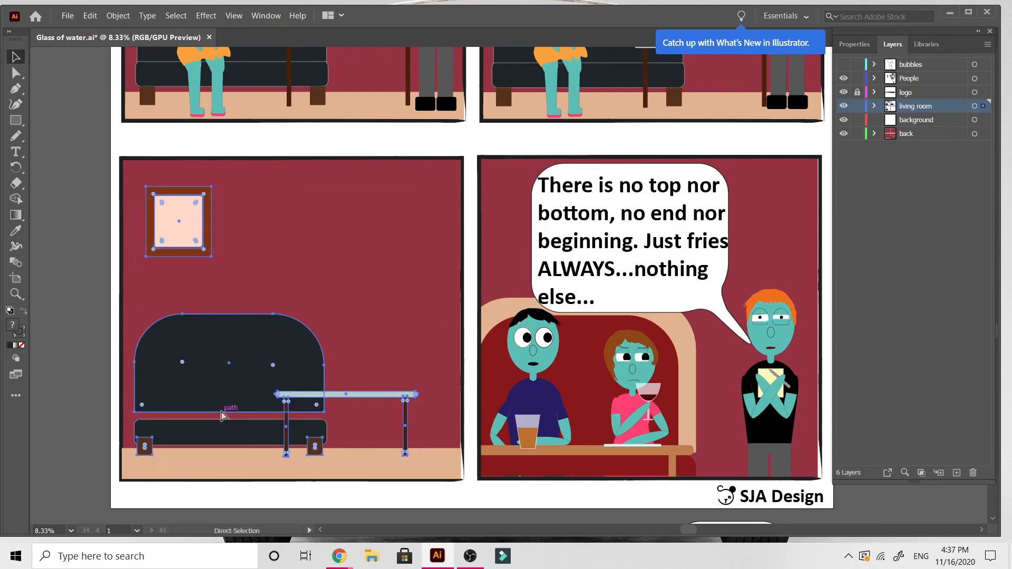
key("ctrl+z")
left_click(209, 439, "shift")
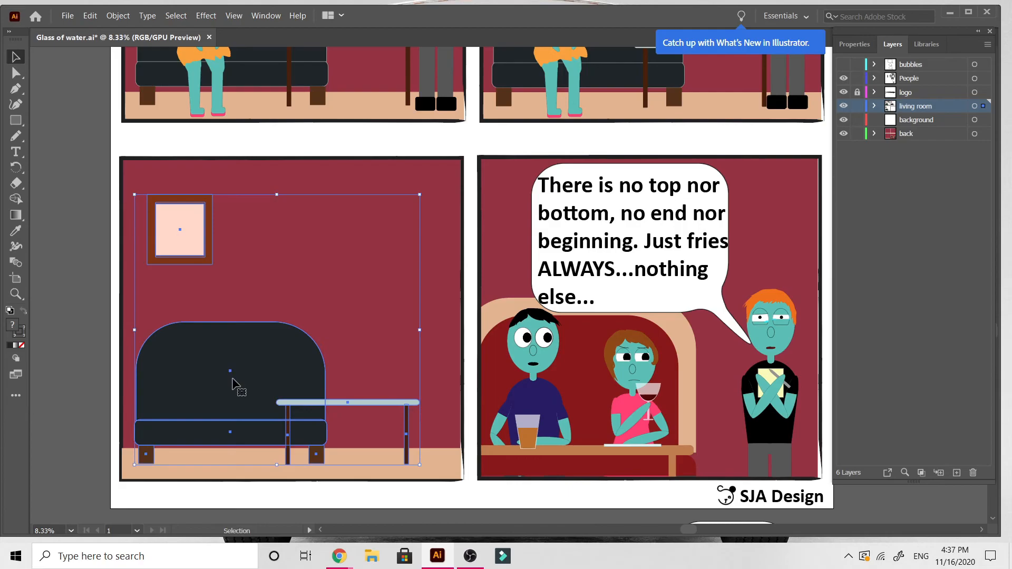
left_click_drag(232, 378, 232, 374)
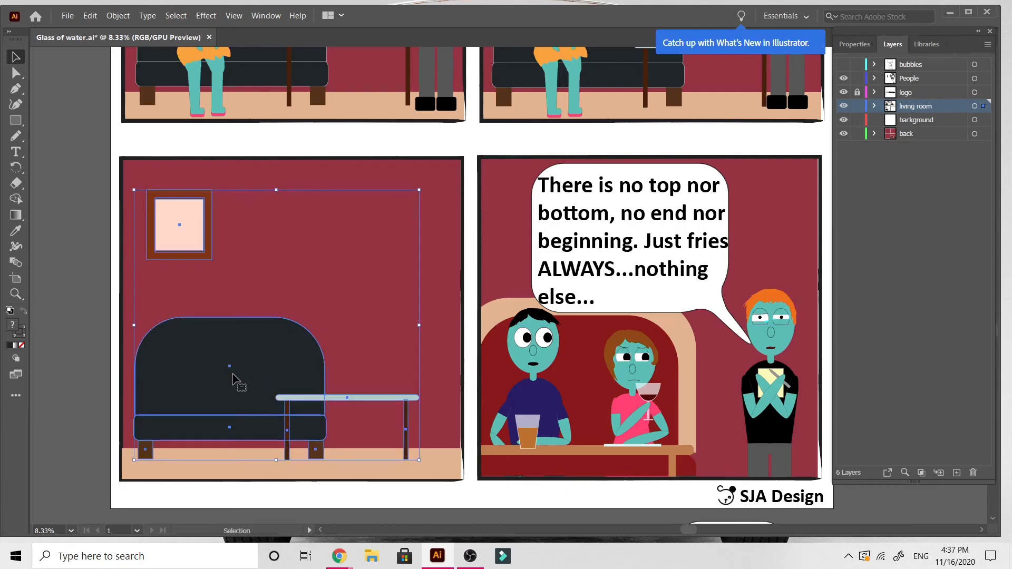
scroll(235, 380, "up", 3)
scroll(234, 379, "down", 1)
scroll(235, 379, "up", 1)
left_click(56, 363)
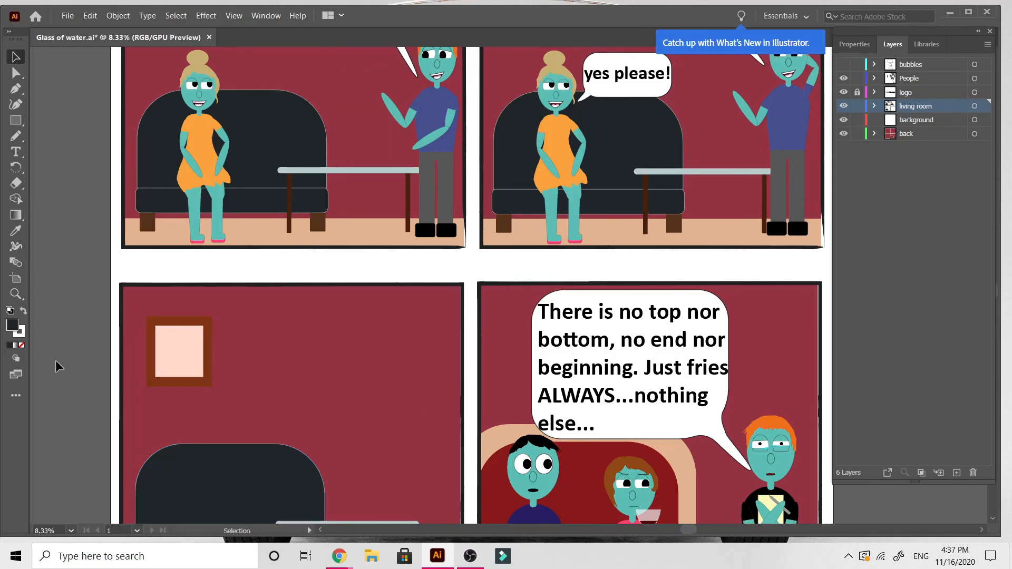
Step: Review the whole comic page, comparing the third panel's layout with the other panels
key("ctrl+minus")
key("ctrl+minus")
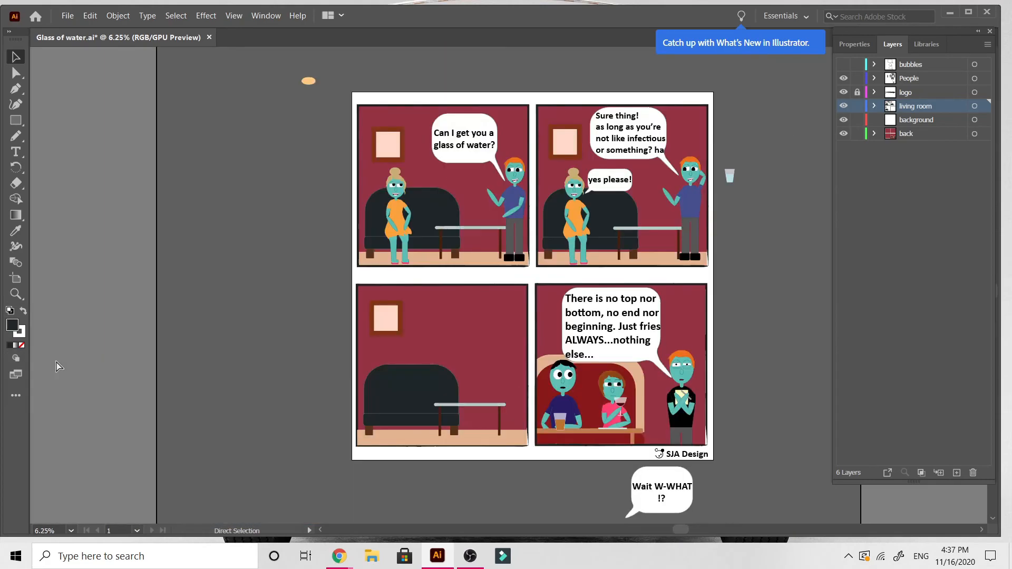
scroll(56, 359, "right", 4)
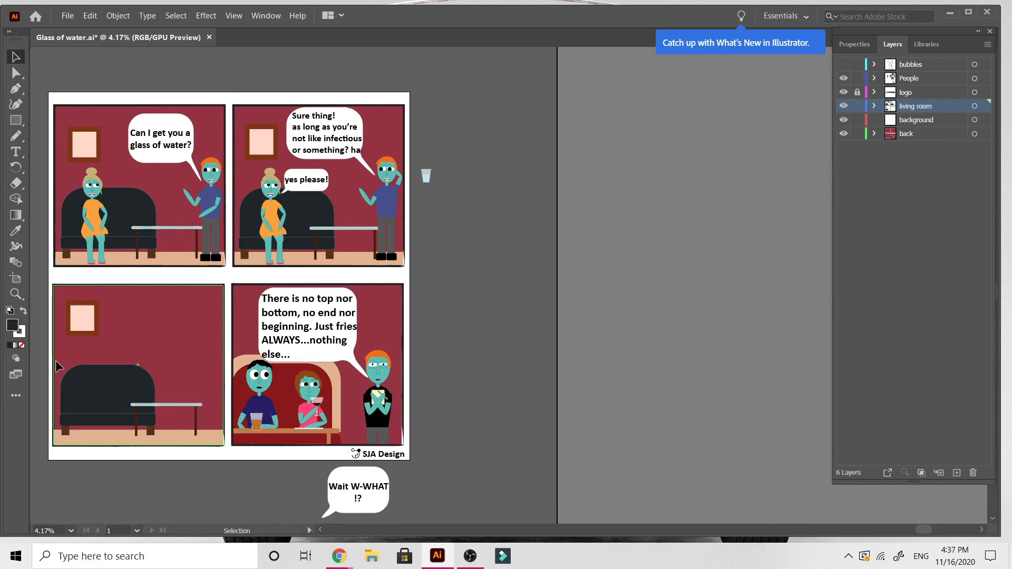
scroll(55, 360, "left", 2)
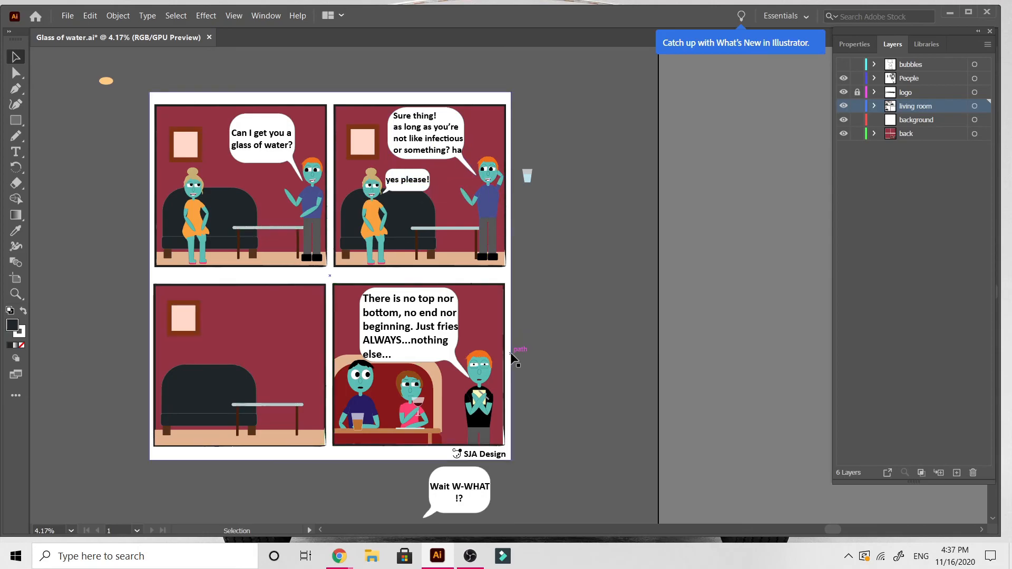
key("ctrl+=")
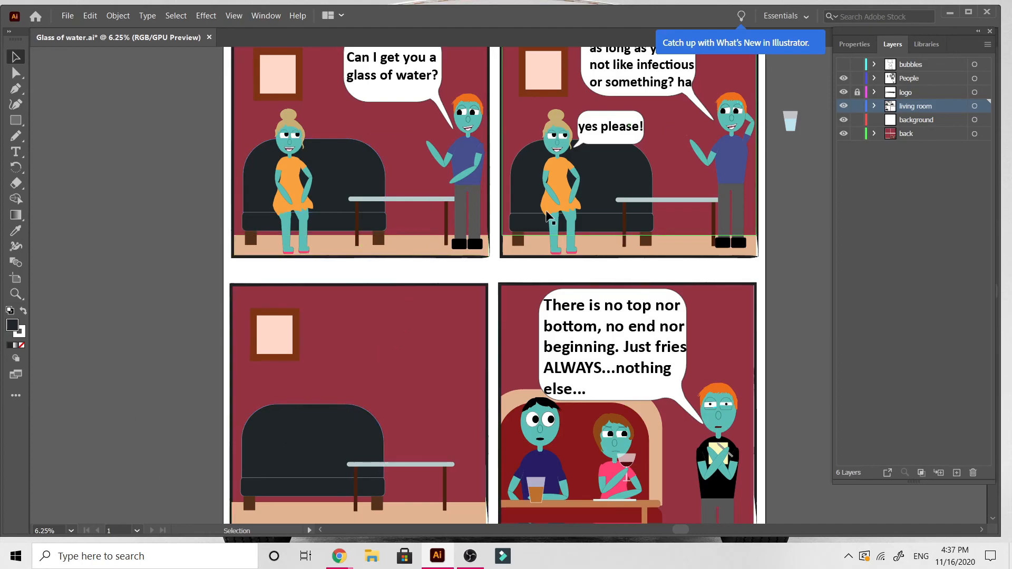
scroll(516, 295, "right", 3)
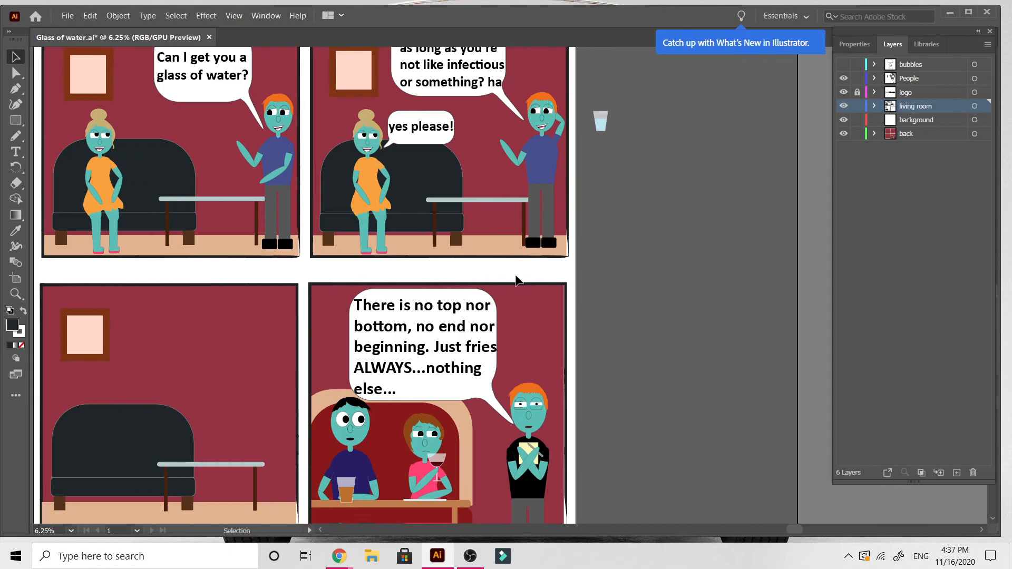
scroll(516, 279, "up", 1)
scroll(515, 280, "left", 1)
scroll(515, 277, "right", 1)
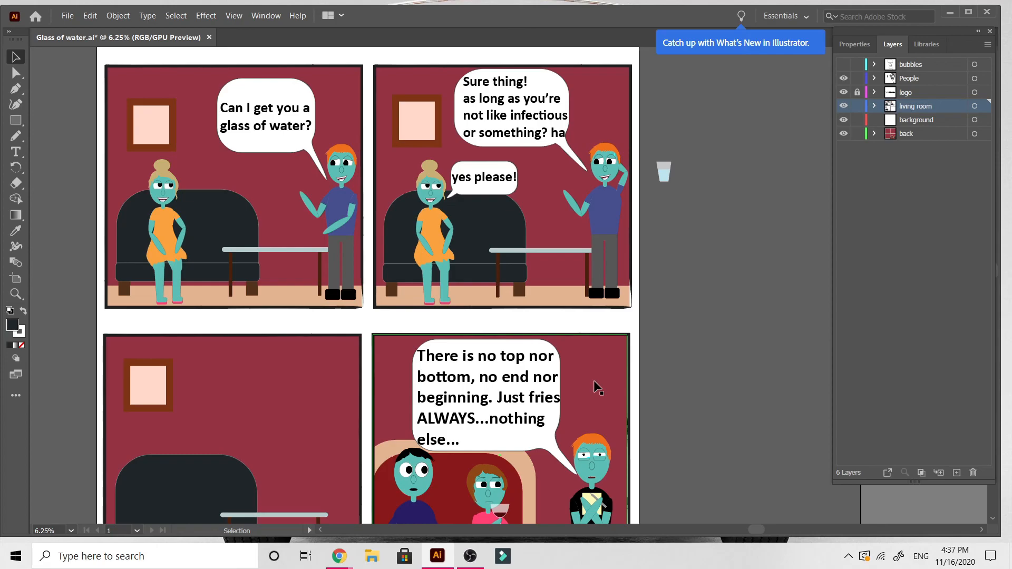
scroll(594, 380, "down", 3)
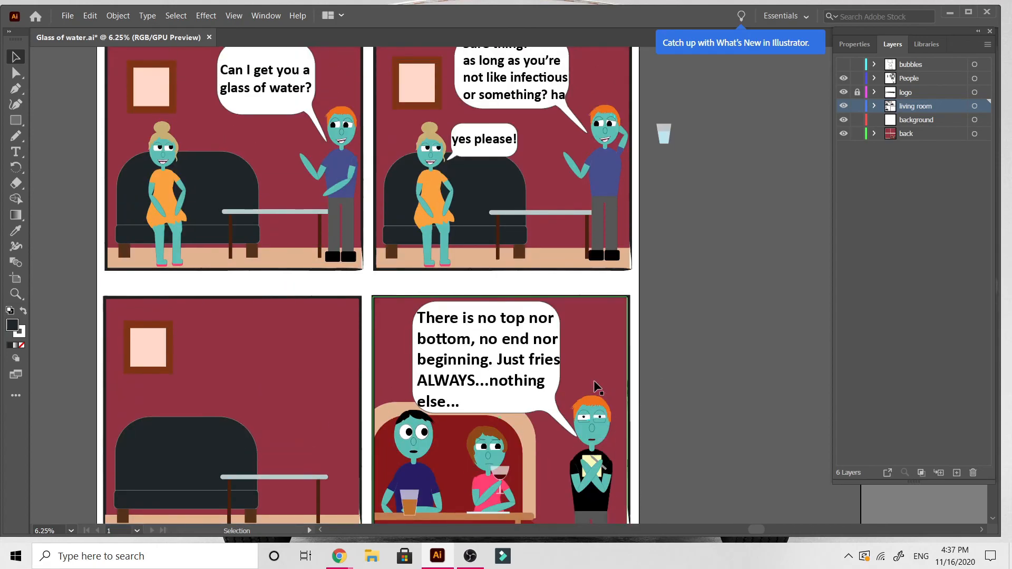